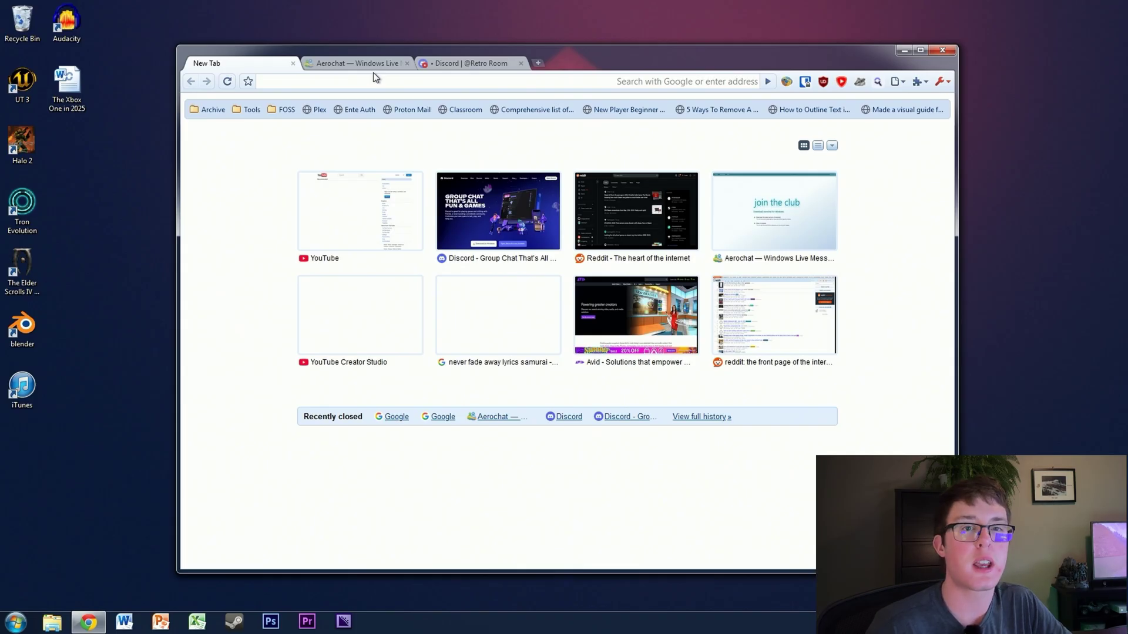
# Open the Aerochat website at aerochat.live and download the latest version of Aerochat for Windows
pyautogui.click(370, 66)
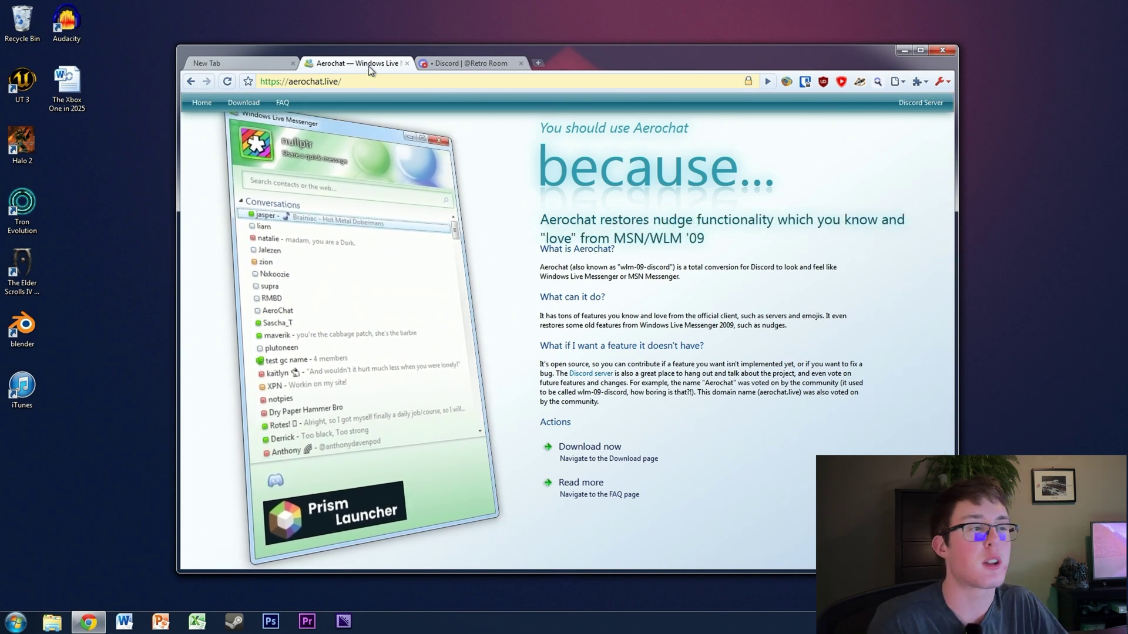
pyautogui.moveTo(353, 82); pyautogui.dragTo(291, 84)
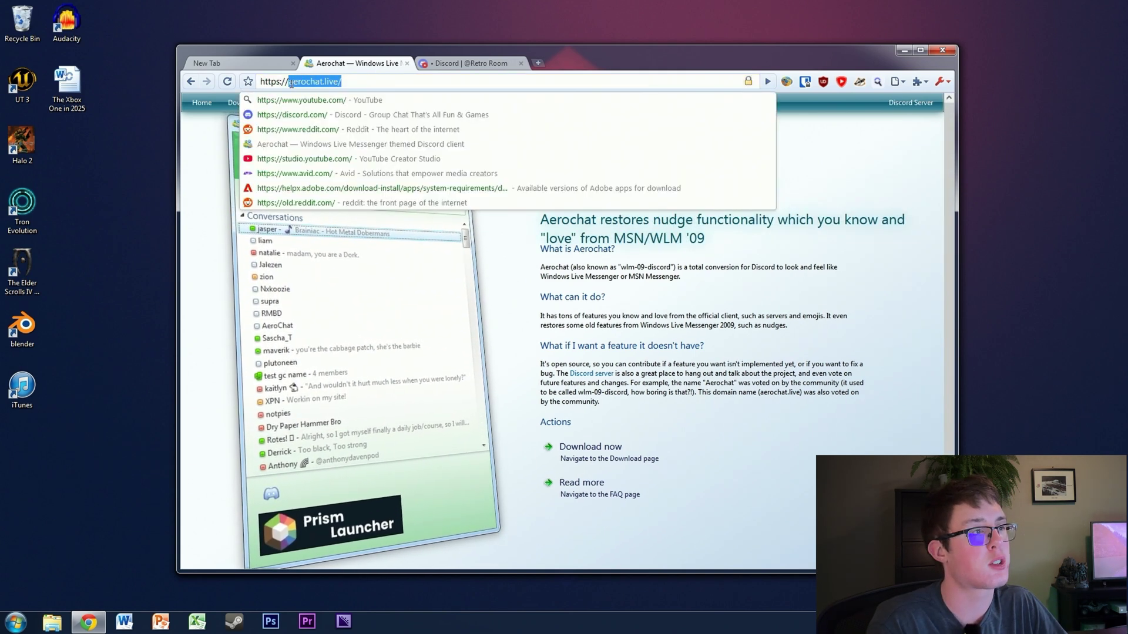
pyautogui.click(591, 258)
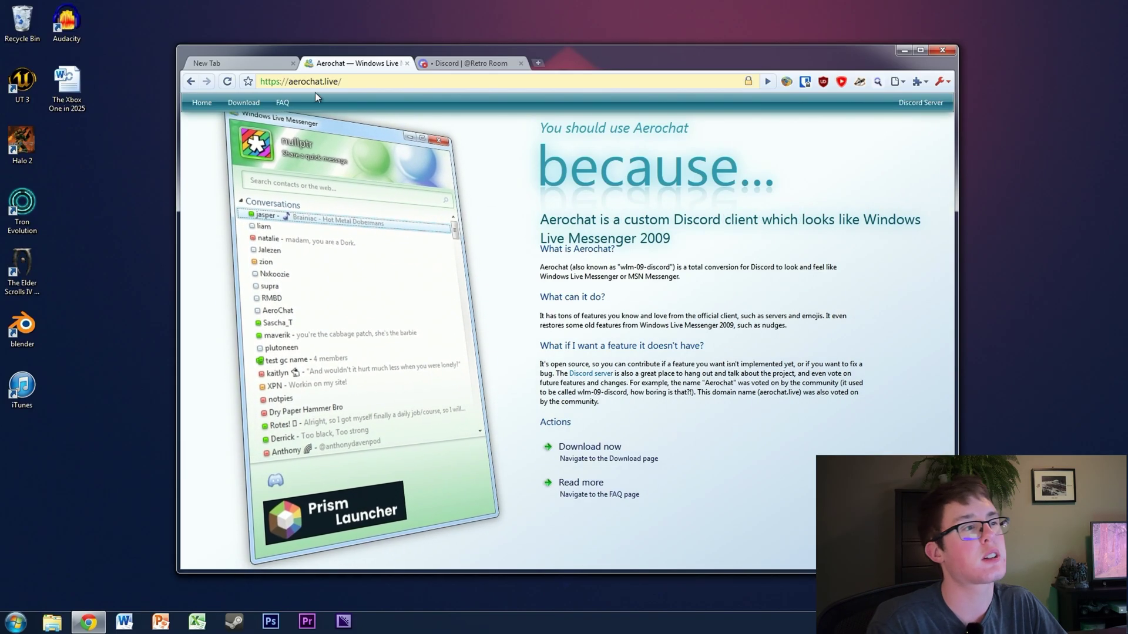
pyautogui.click(361, 83)
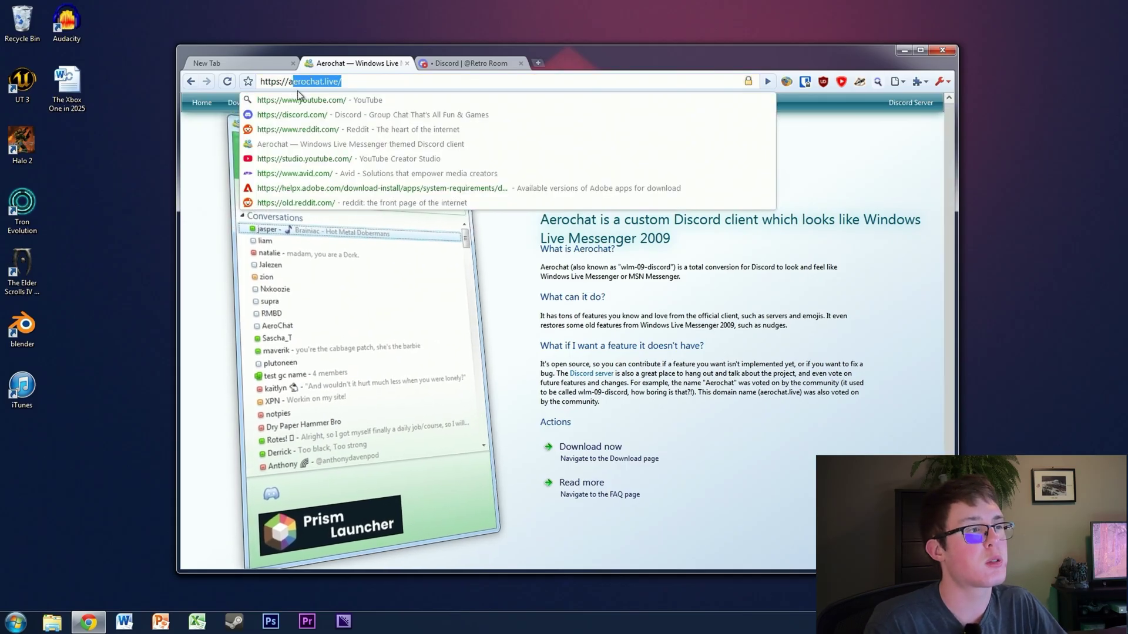
pyautogui.press('Return')
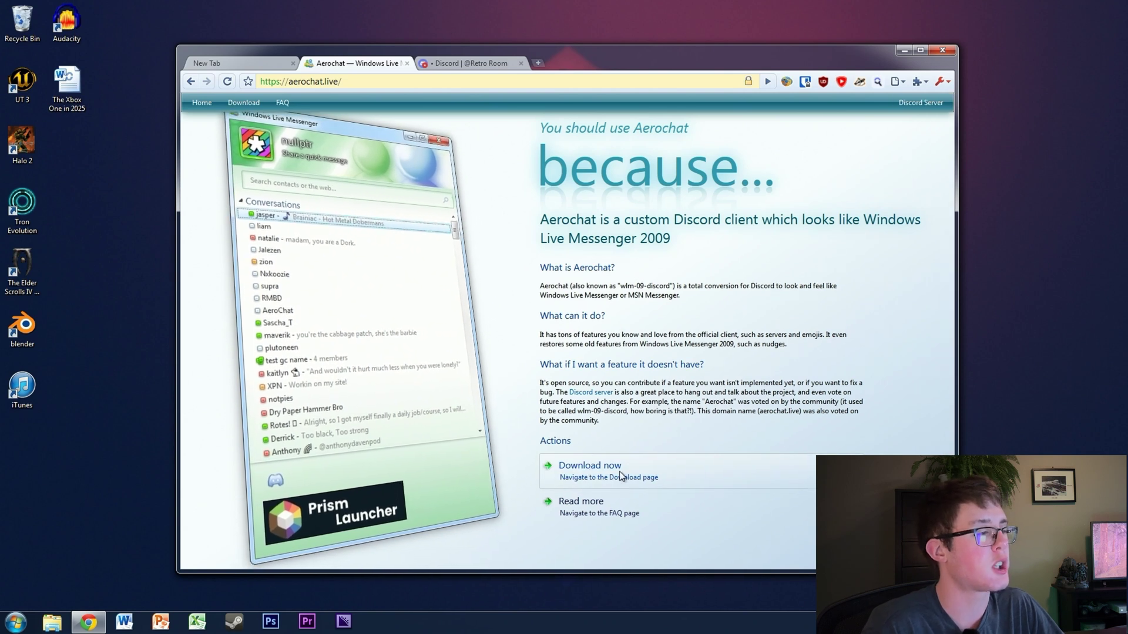
pyautogui.click(575, 474)
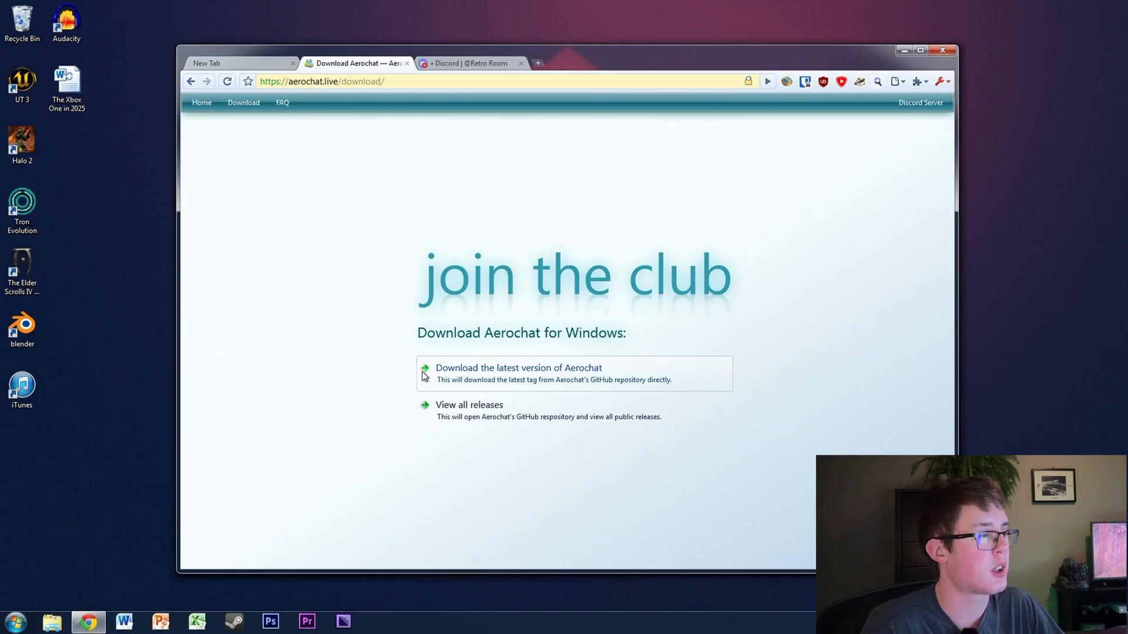
pyautogui.click(515, 377)
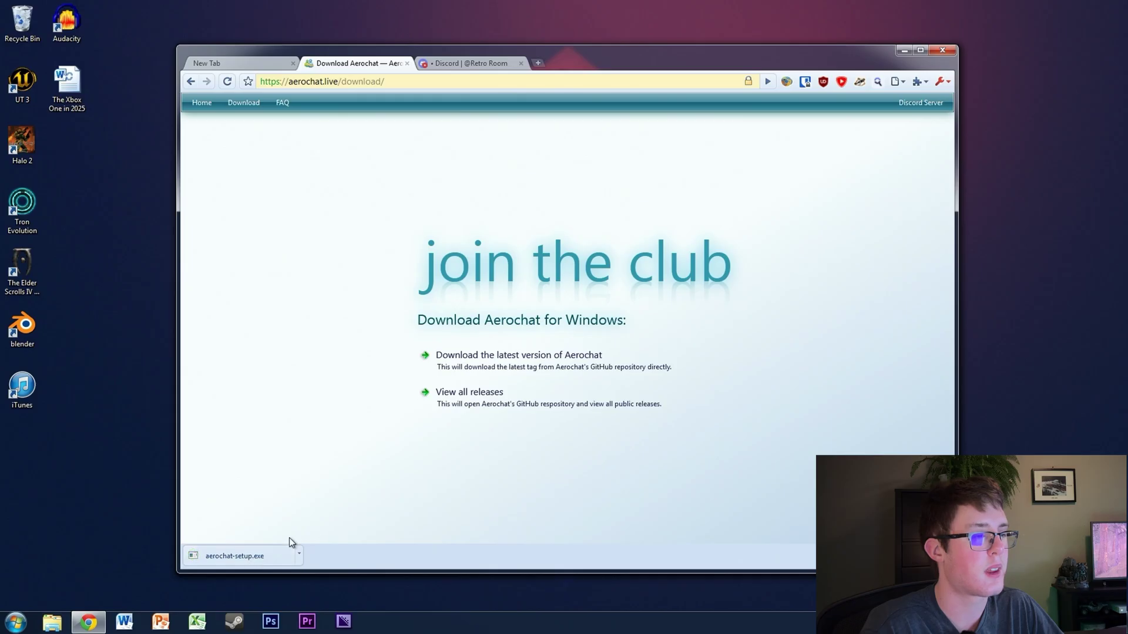
# Run the downloaded aerochat-setup.exe and allow it to make changes to the computer
pyautogui.click(259, 555)
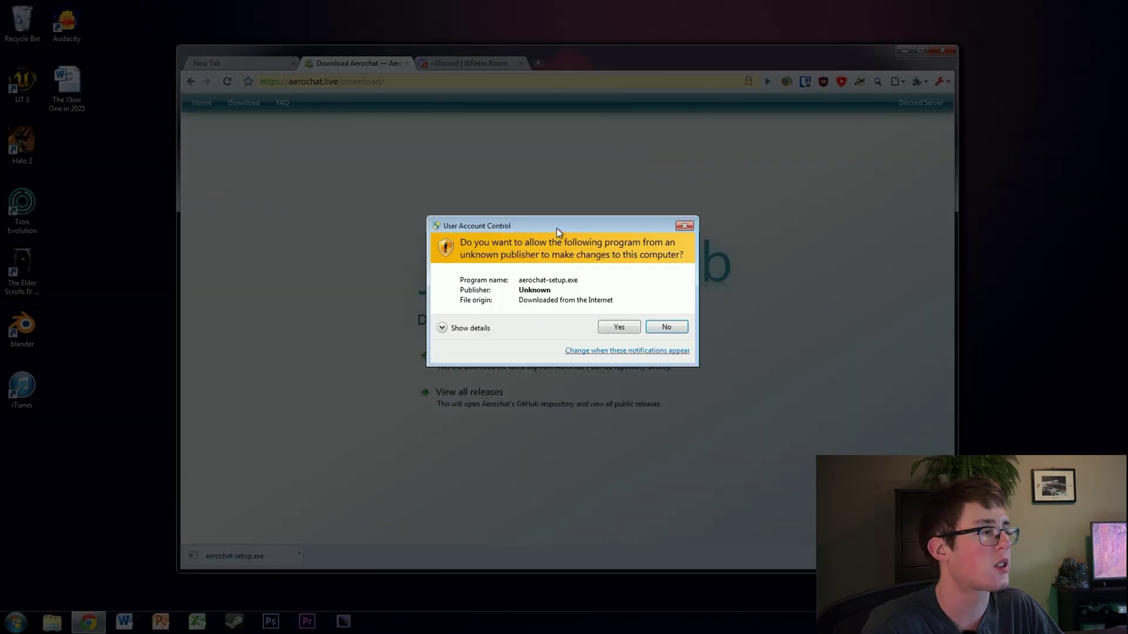
pyautogui.moveTo(556, 230); pyautogui.dragTo(540, 250)
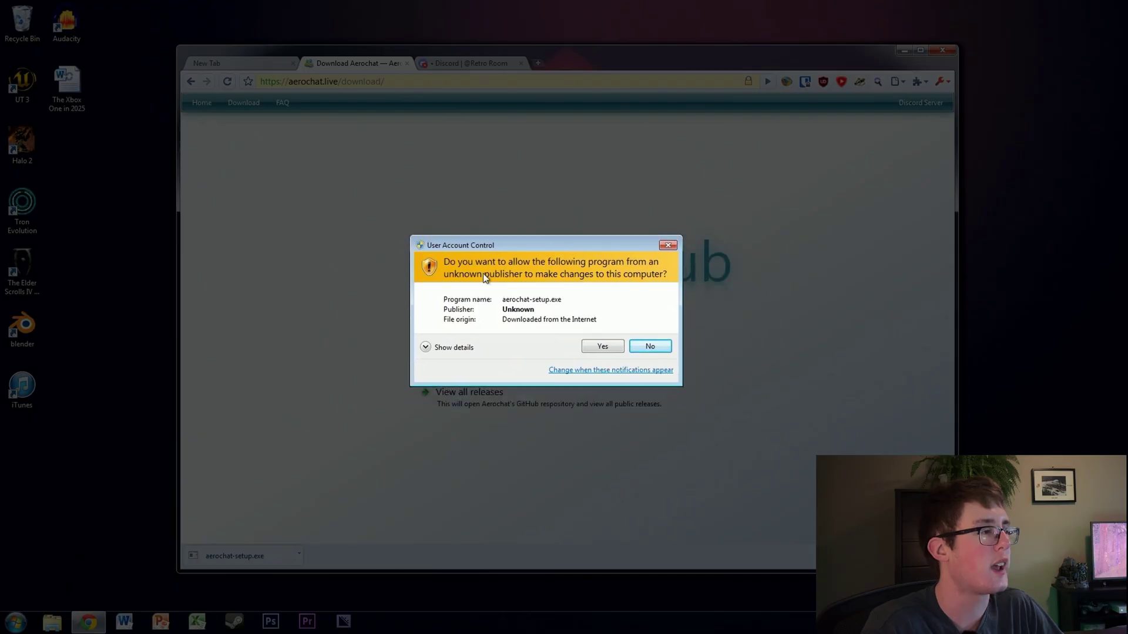
pyautogui.click(603, 346)
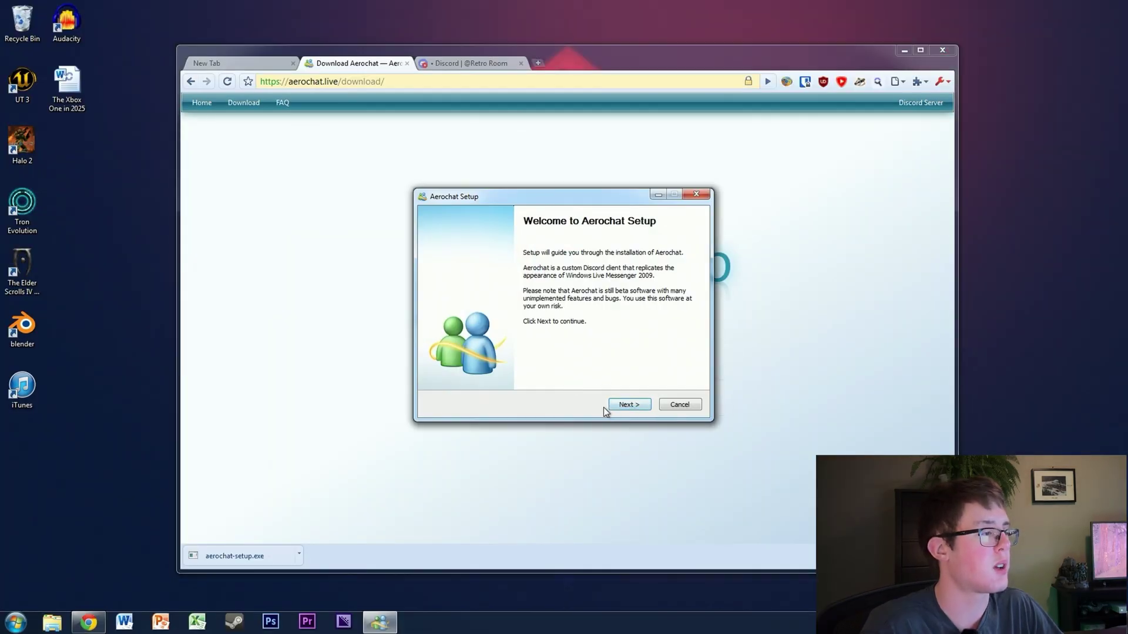
# Install Aerochat for anyone using this computer in C:\Program Files (x86)\Aerochat and finish the setup
pyautogui.click(632, 405)
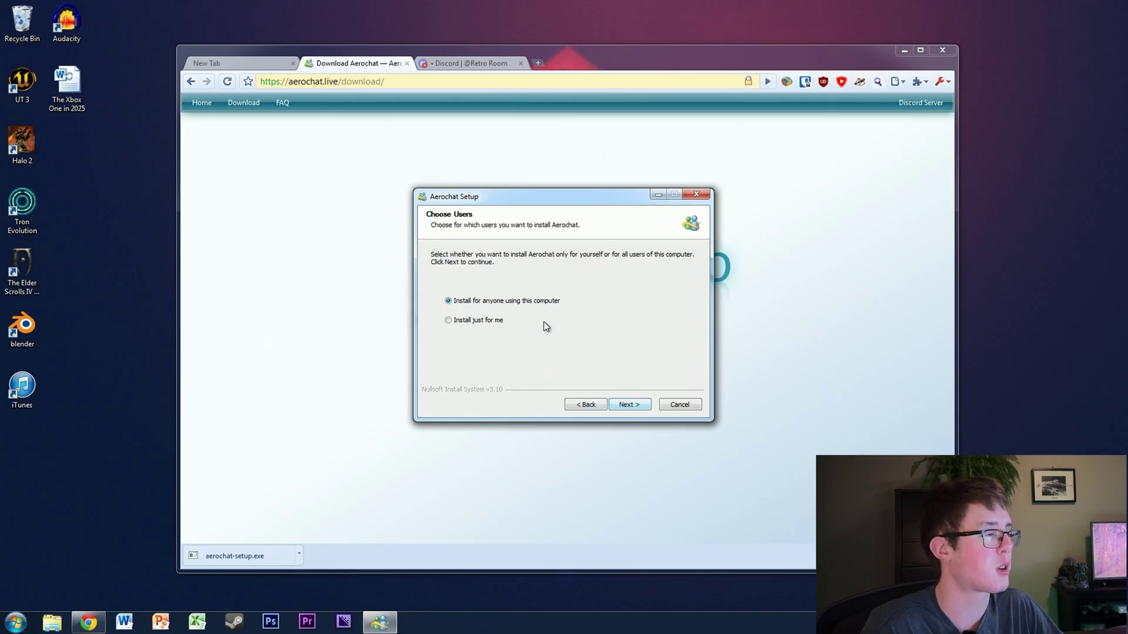
pyautogui.click(626, 405)
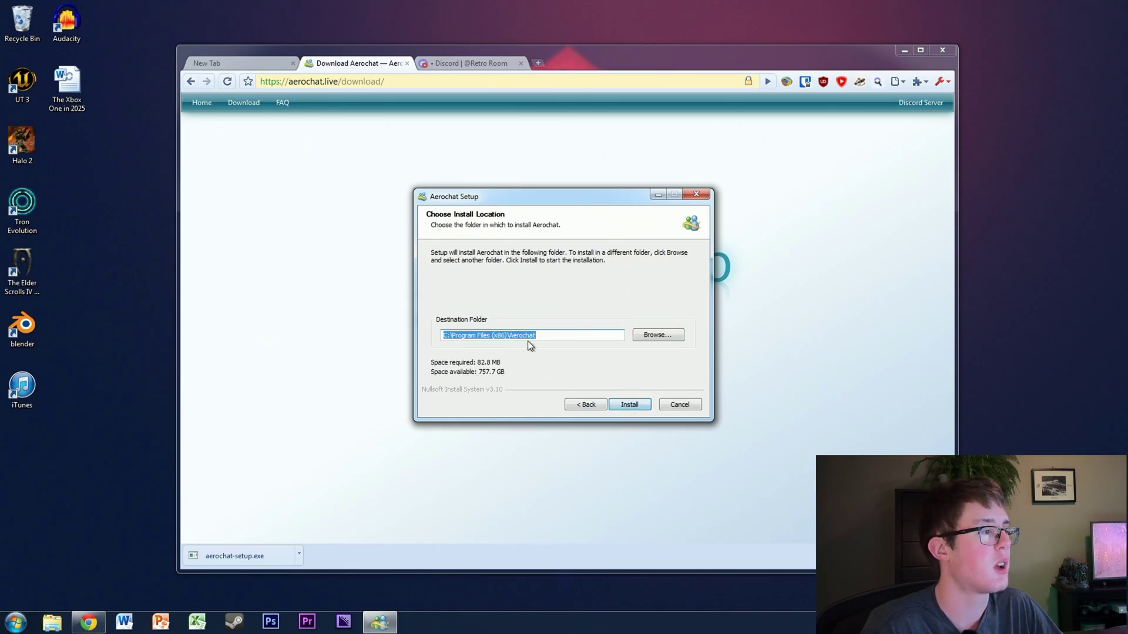
pyautogui.click(632, 404)
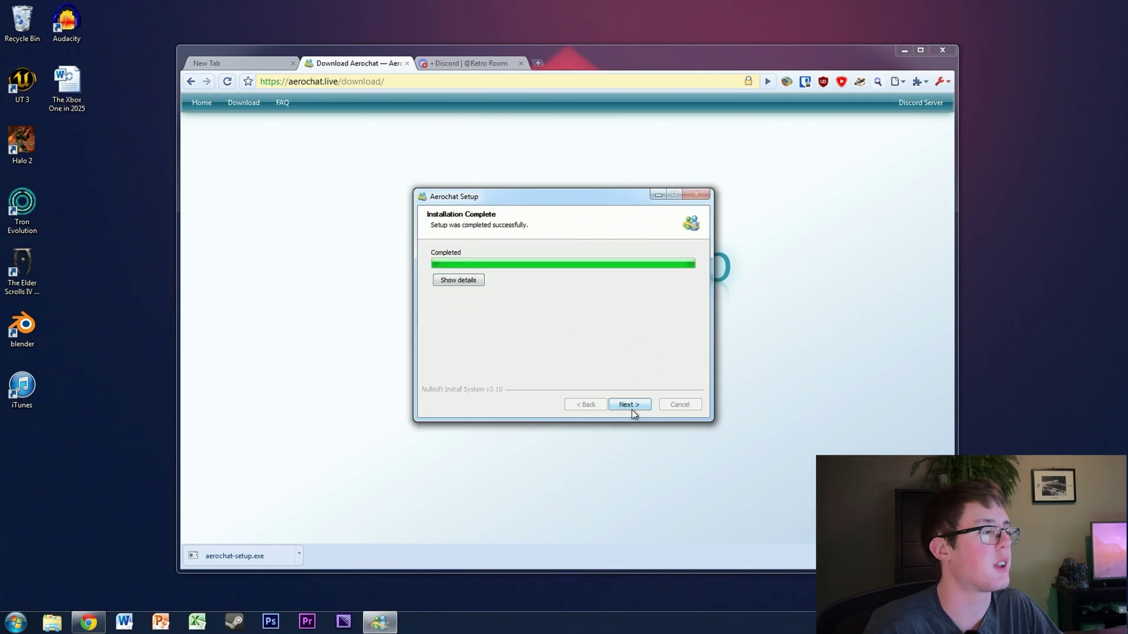
pyautogui.click(632, 409)
pyautogui.click(622, 406)
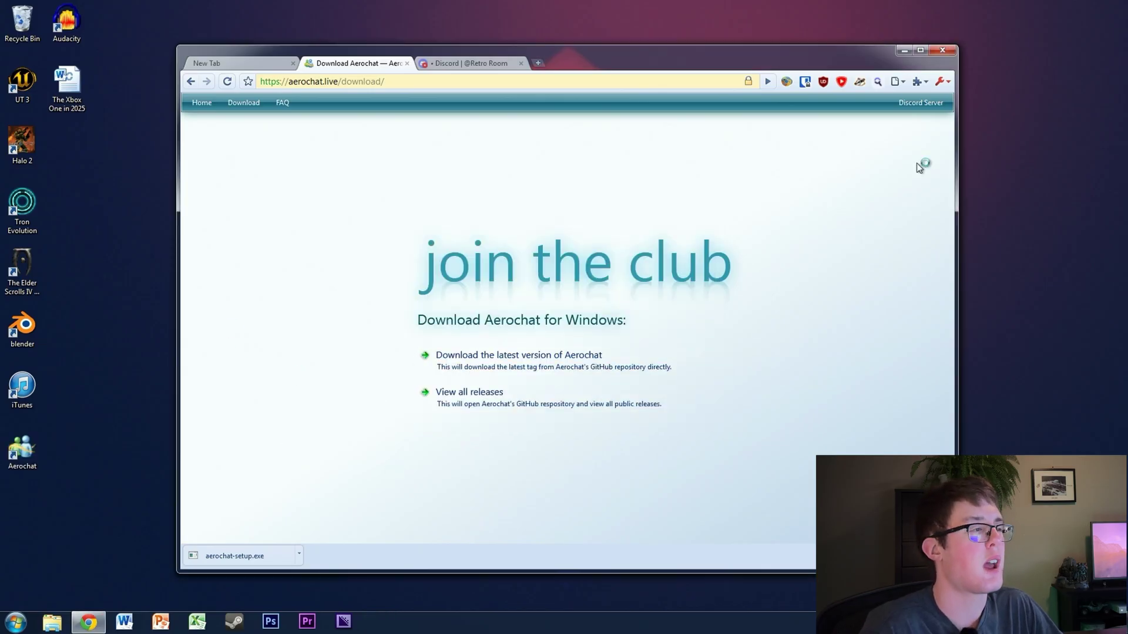
# Minimize the browser and move the Aerochat sign-in window away from the desktop icons
pyautogui.click(902, 51)
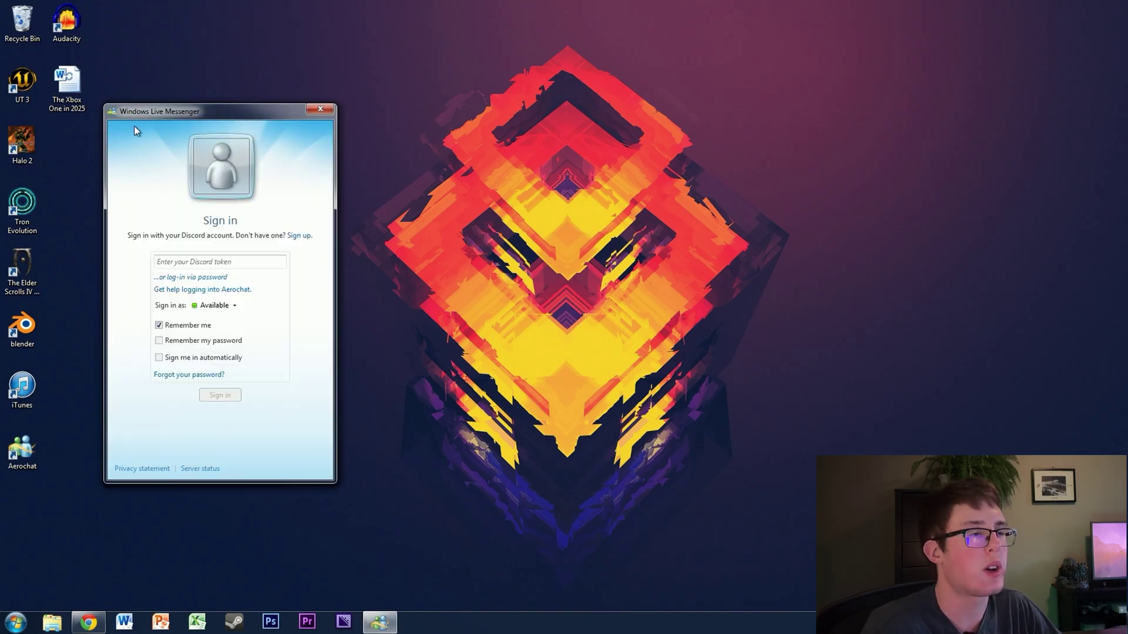
pyautogui.moveTo(166, 104); pyautogui.dragTo(280, 116)
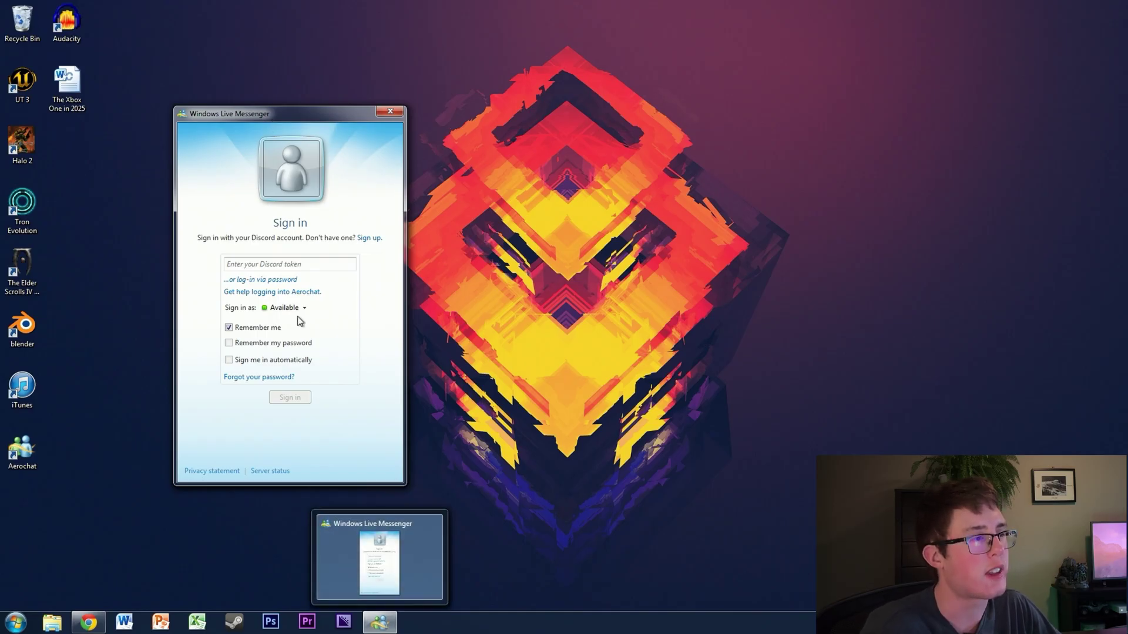
# Try to log in to Aerochat via password instead of a Discord token
pyautogui.click(253, 264)
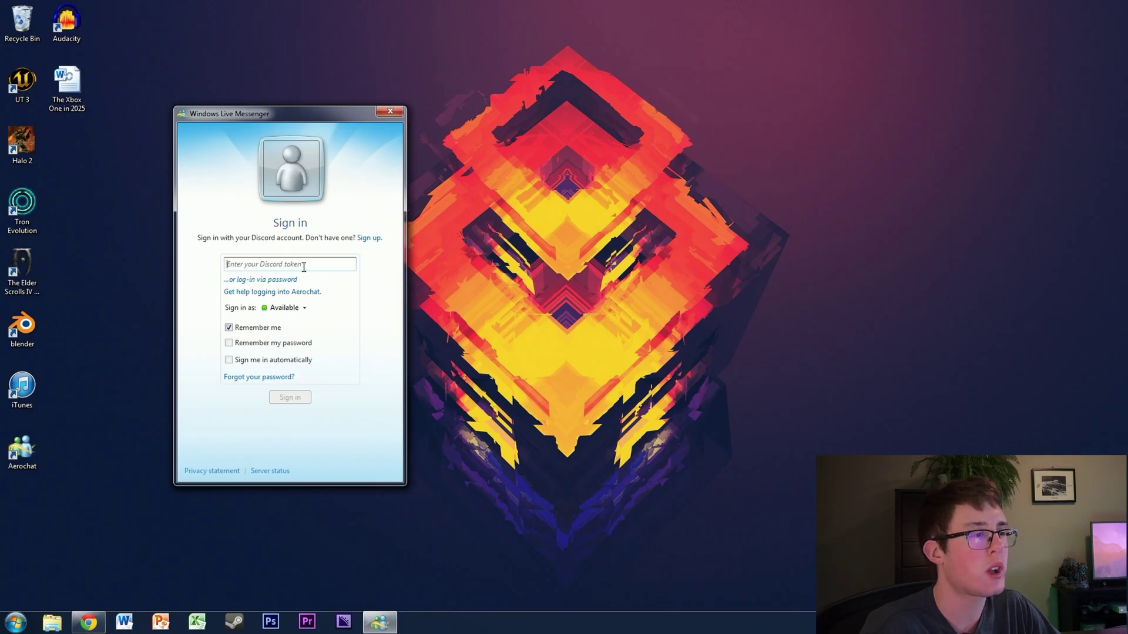
pyautogui.click(263, 281)
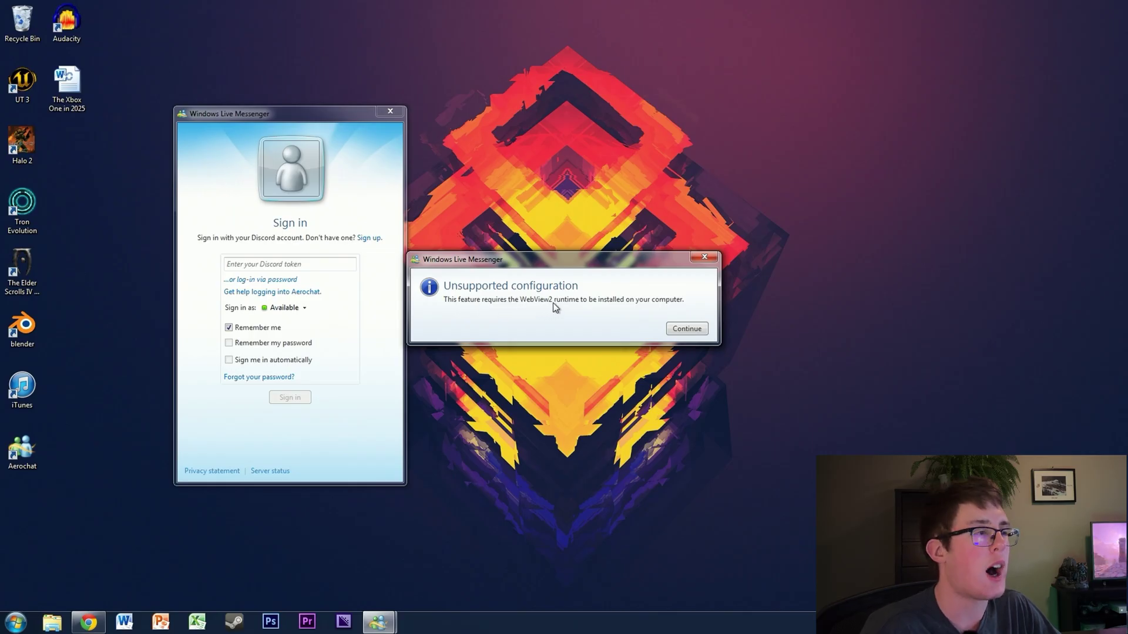
pyautogui.click(685, 328)
# Paste the Discord token into the token field, try to sign in, and dismiss the resulting dialog
pyautogui.click(270, 268)
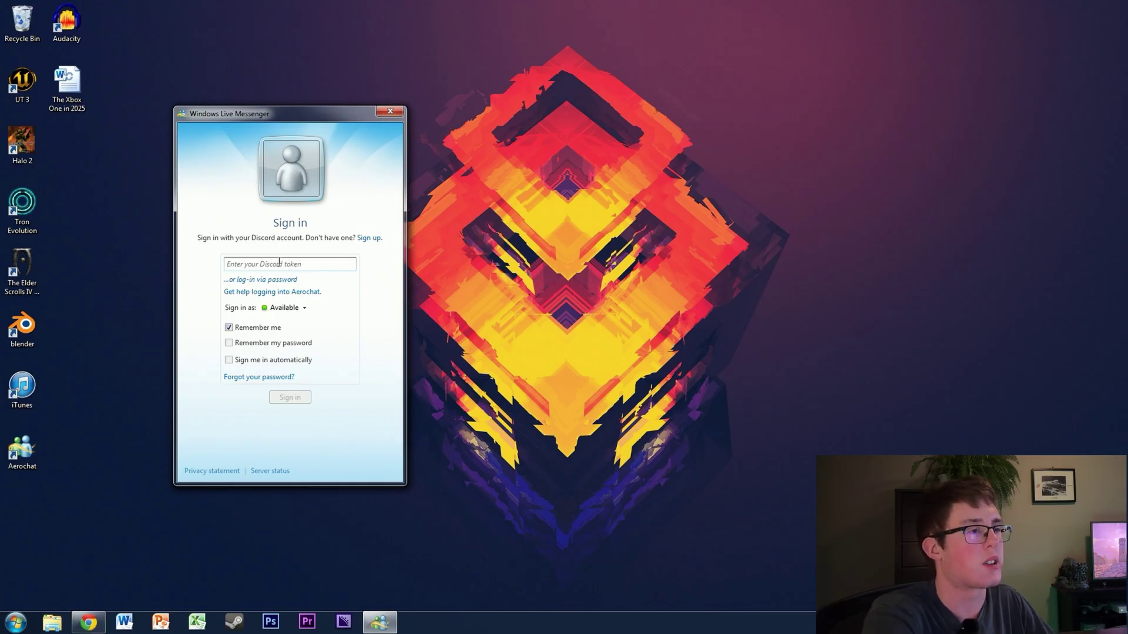
pyautogui.hotkey('ctrl', 'v')
pyautogui.moveTo(261, 264); pyautogui.dragTo(354, 264)
pyautogui.click(244, 264)
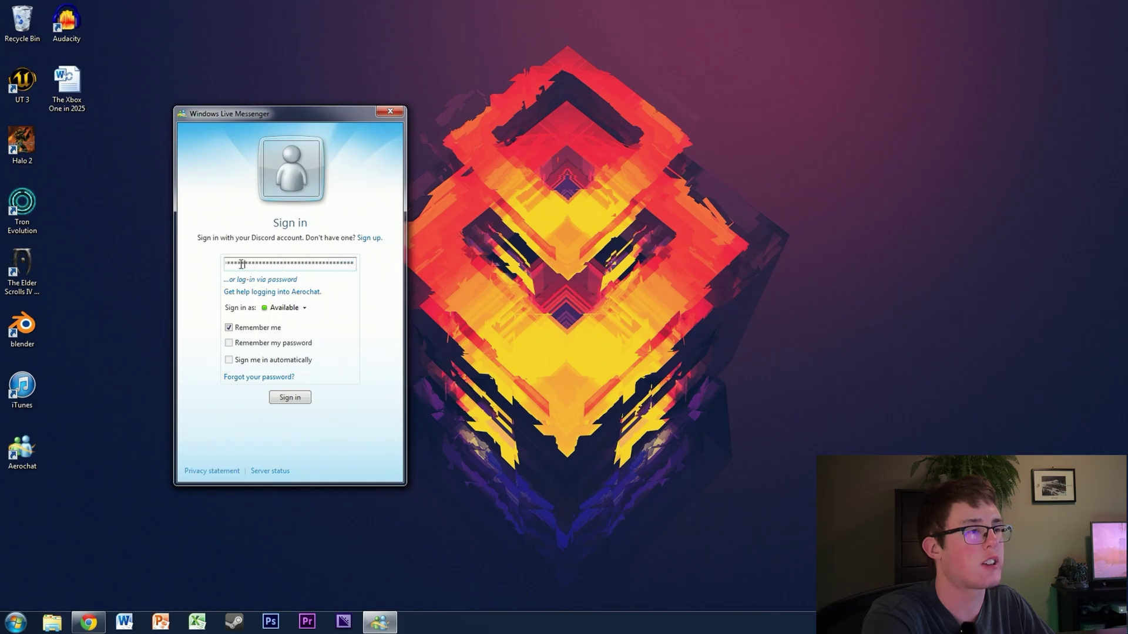
pyautogui.click(290, 399)
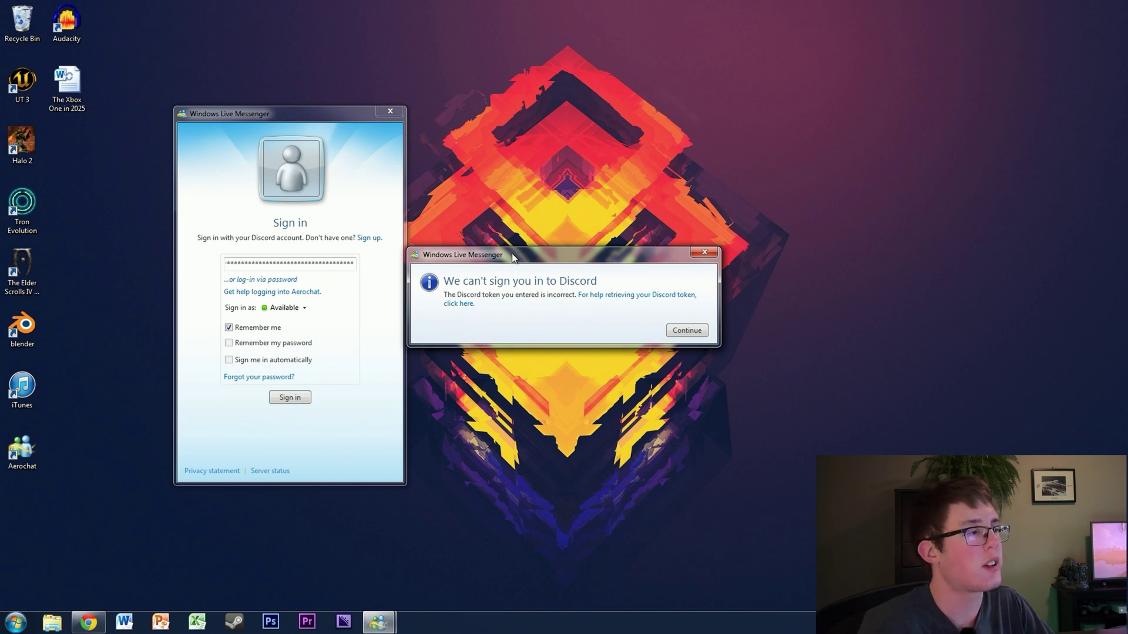
pyautogui.moveTo(524, 259); pyautogui.dragTo(533, 252)
pyautogui.click(696, 322)
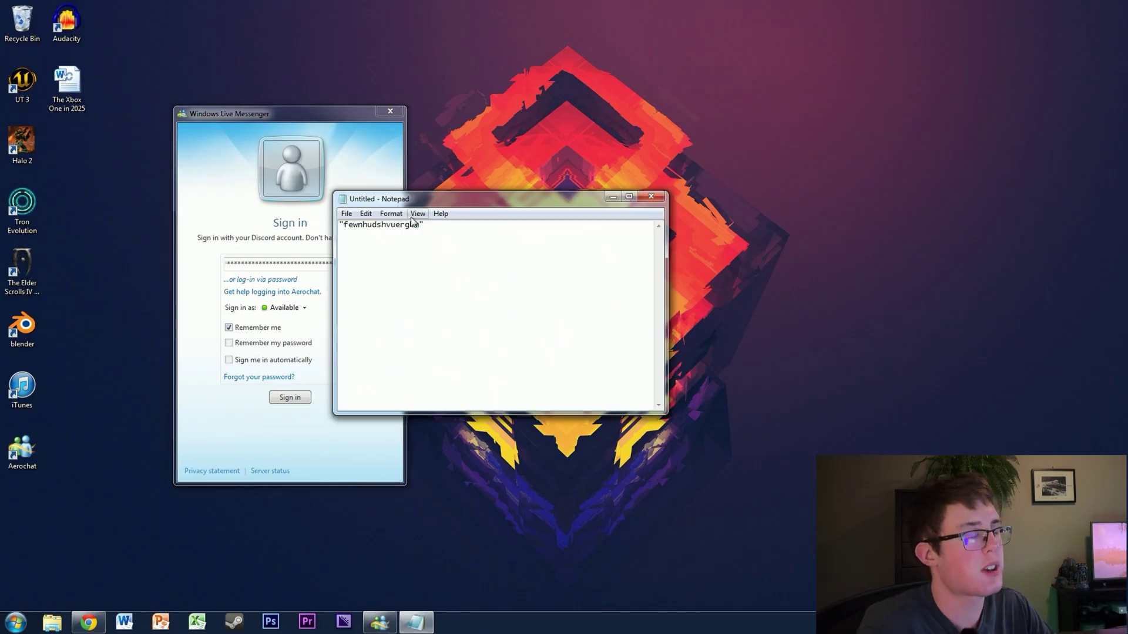
# In Notepad, remove the quotation marks from both ends of the sample token and select the remaining text
pyautogui.hotkey('ctrl', 'a')
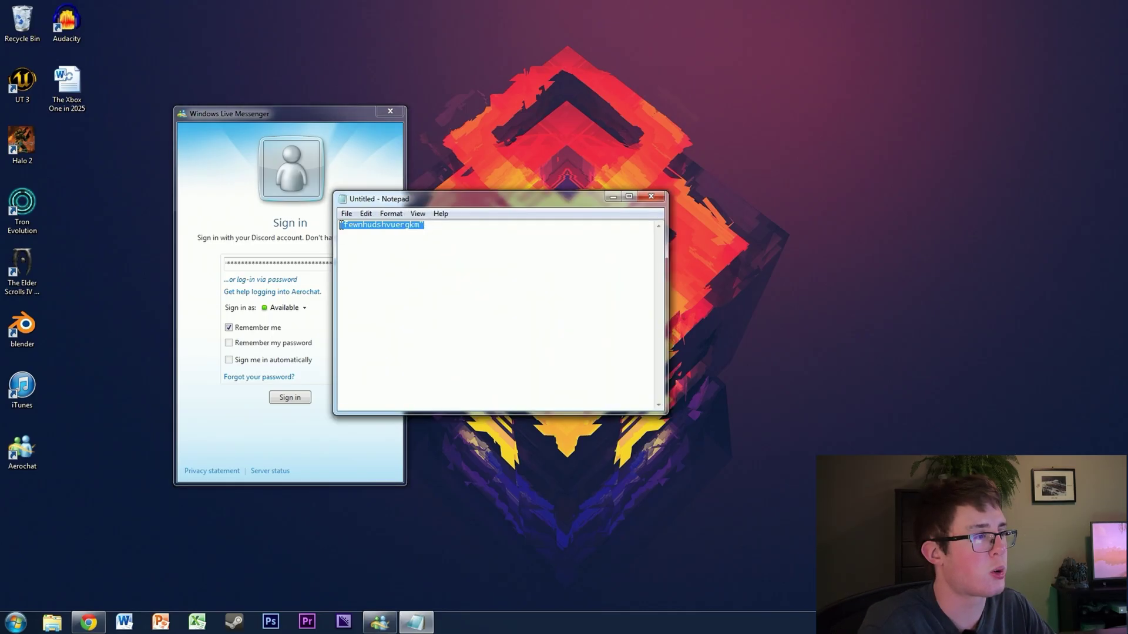
pyautogui.click(430, 229)
pyautogui.moveTo(393, 226); pyautogui.dragTo(356, 227)
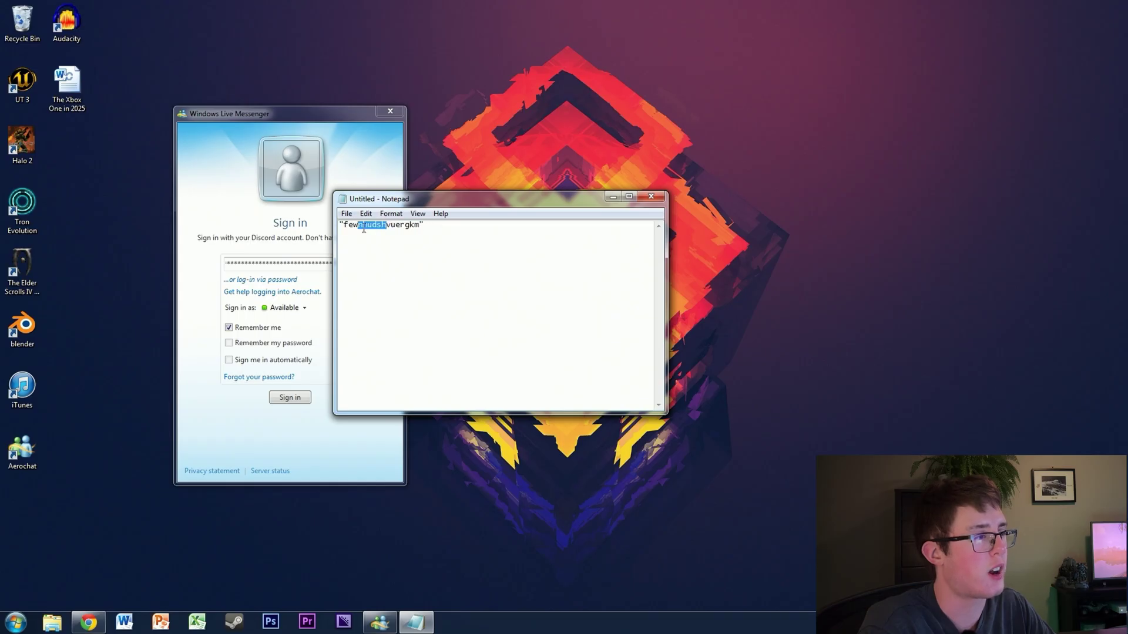
pyautogui.click(401, 228)
pyautogui.moveTo(435, 228); pyautogui.dragTo(365, 229)
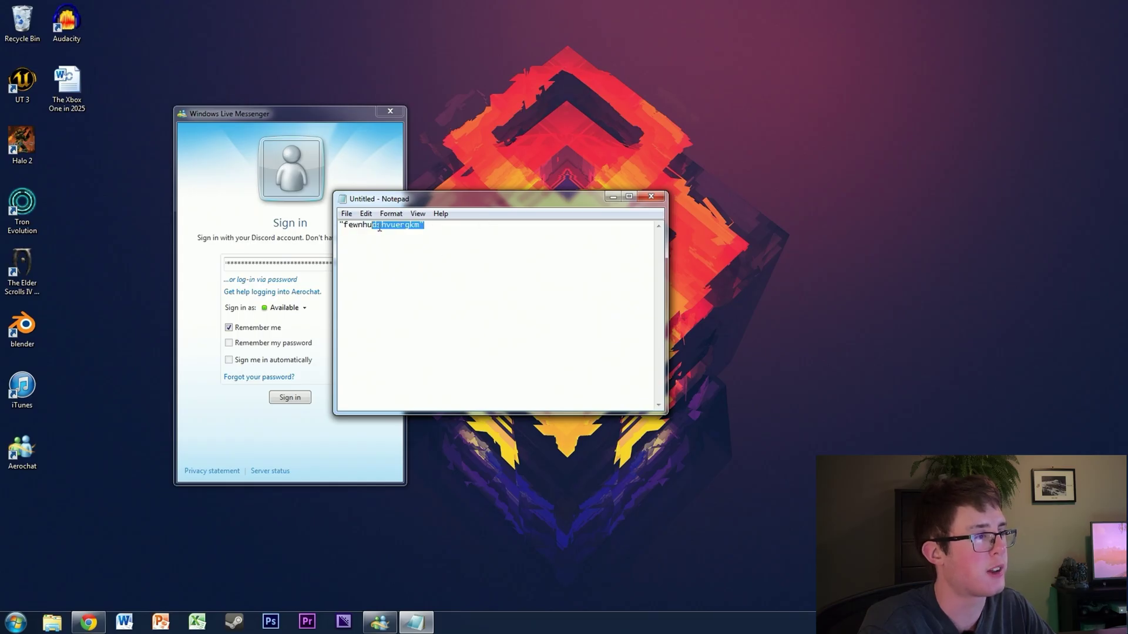
pyautogui.click(440, 229)
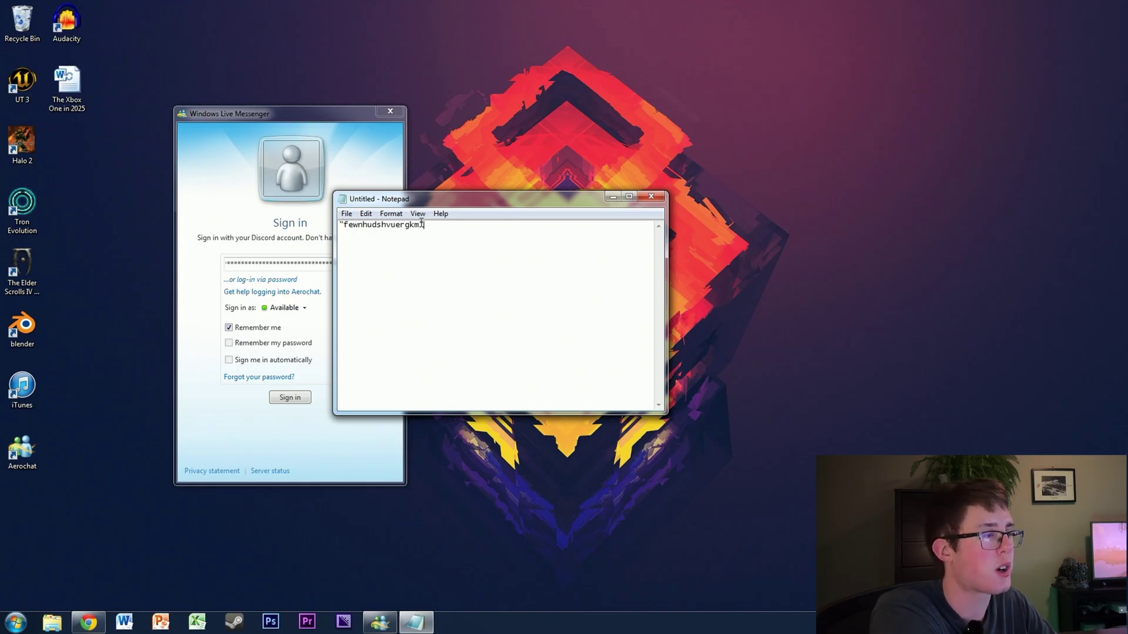
pyautogui.click(379, 225)
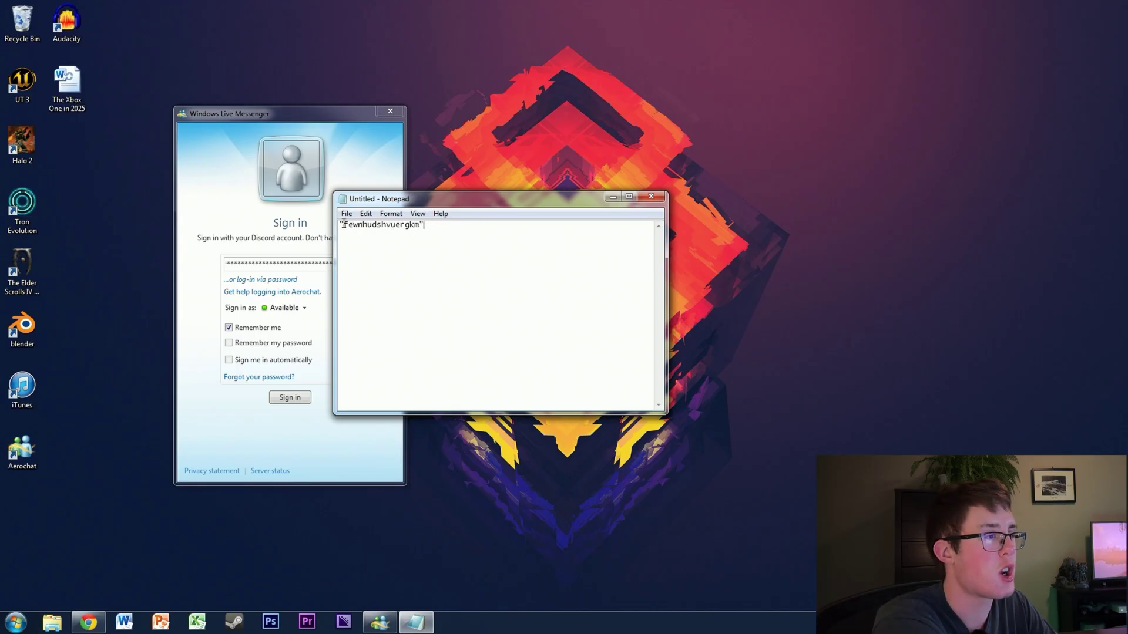
pyautogui.press('BackSpace')
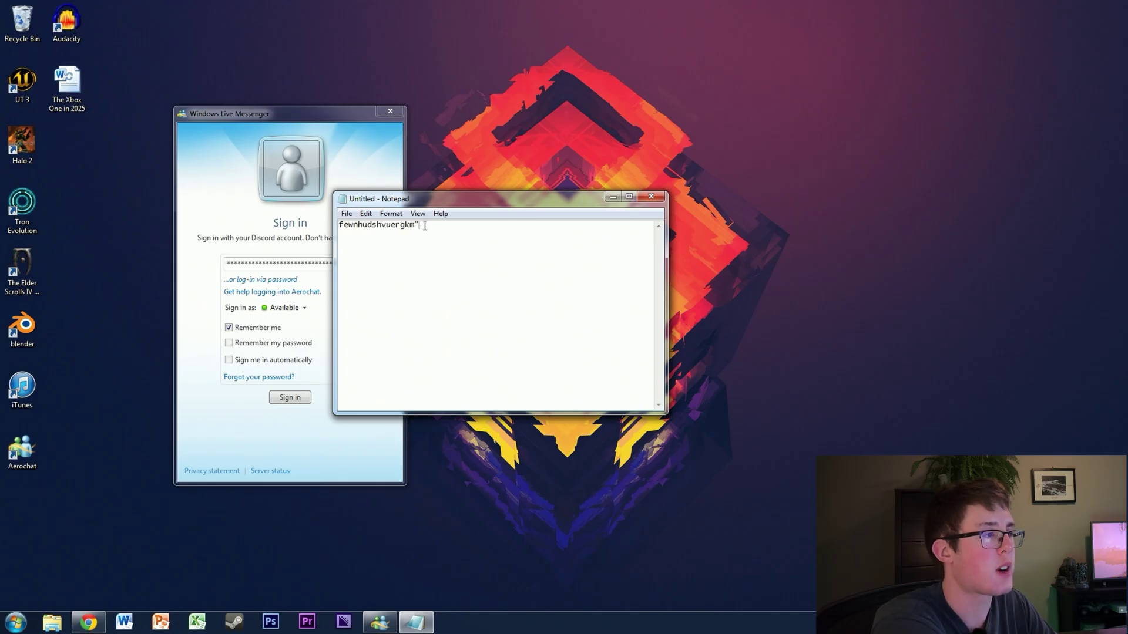
pyautogui.doubleClick(393, 226)
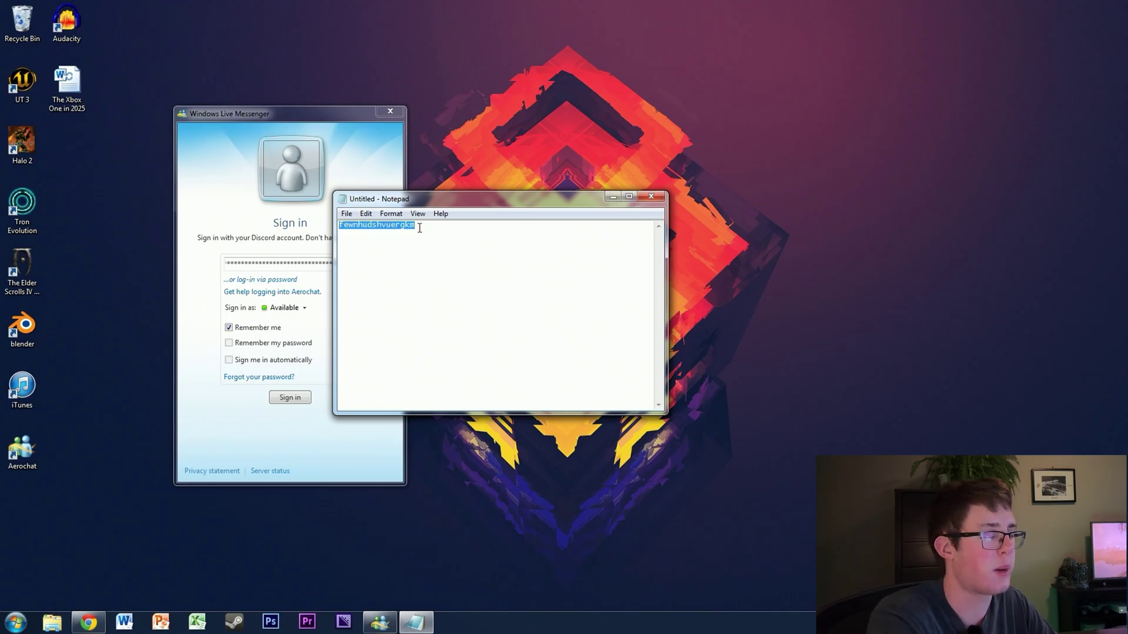
pyautogui.press('Right')
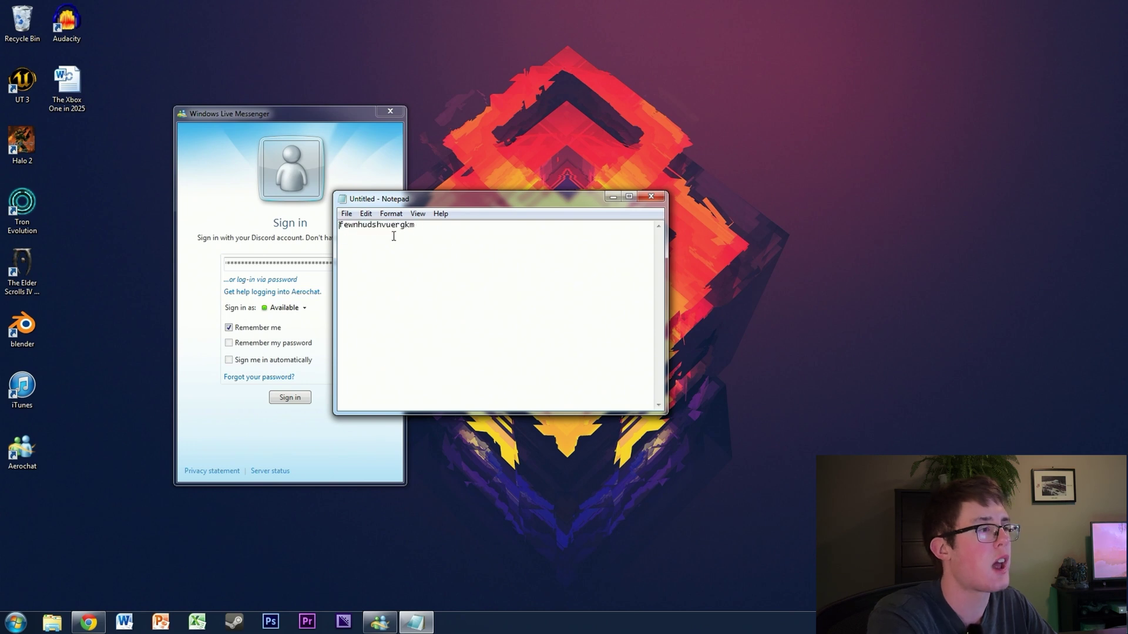
pyautogui.doubleClick(358, 227)
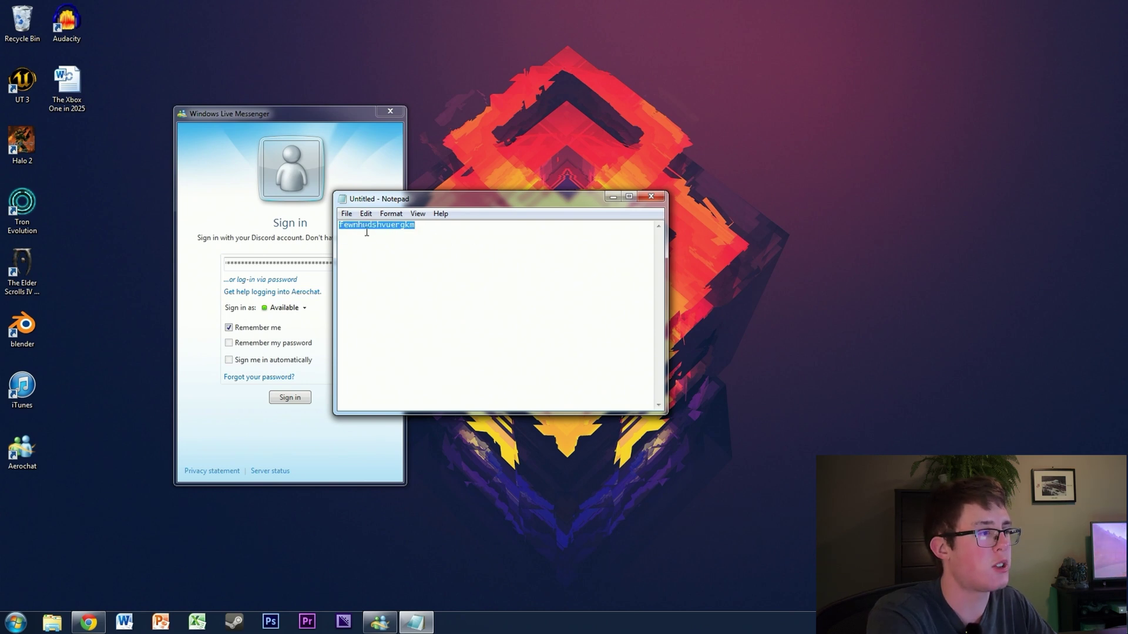
# Replace the entry in Aerochat's token field with the Discord token without quotation marks and sign in
pyautogui.click(297, 260)
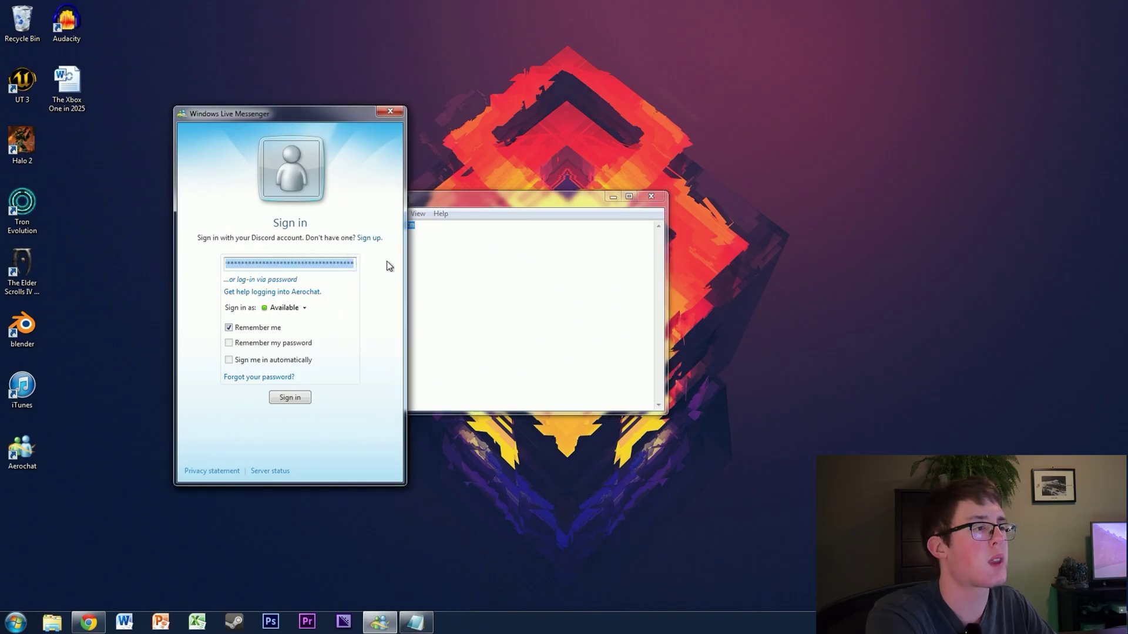
pyautogui.hotkey('ctrl', 'v')
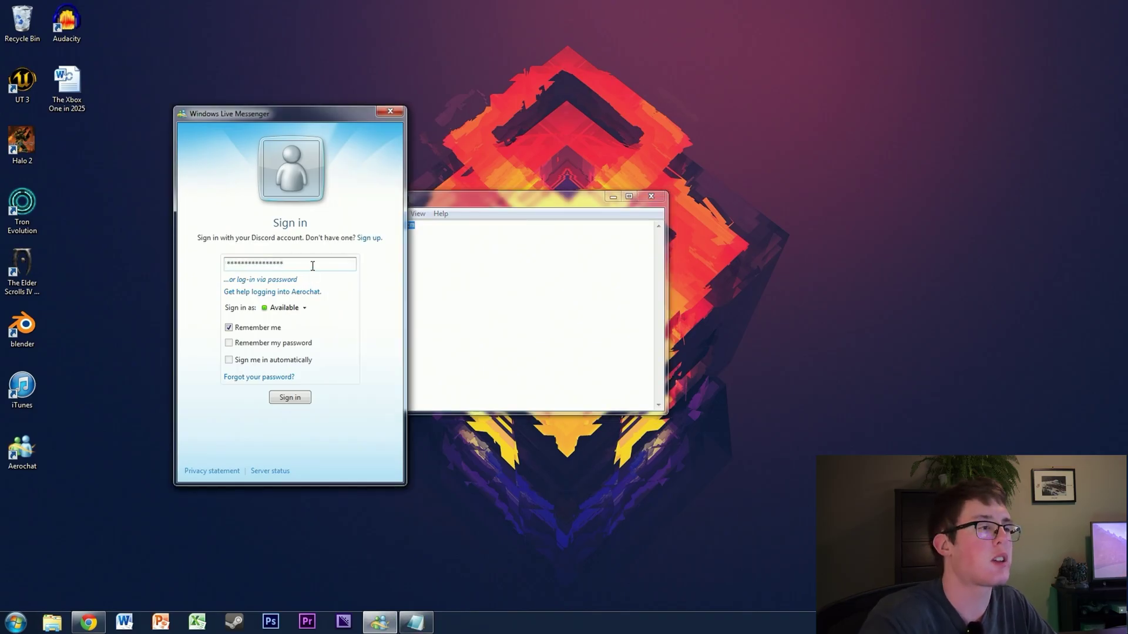
pyautogui.hotkey('ctrl', 'v')
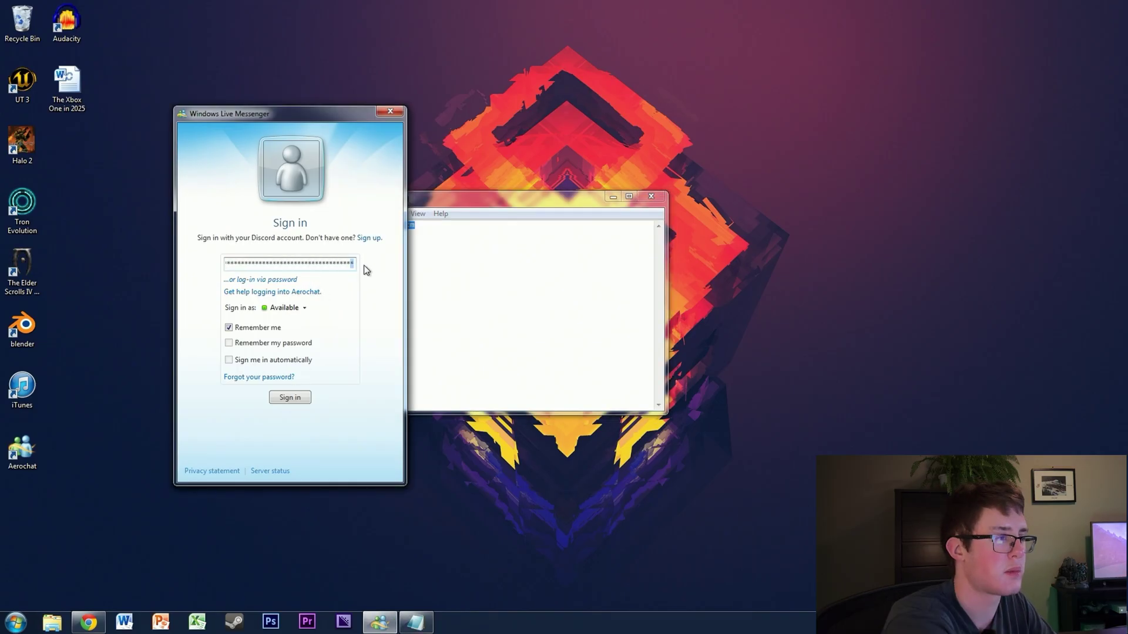
pyautogui.click(297, 397)
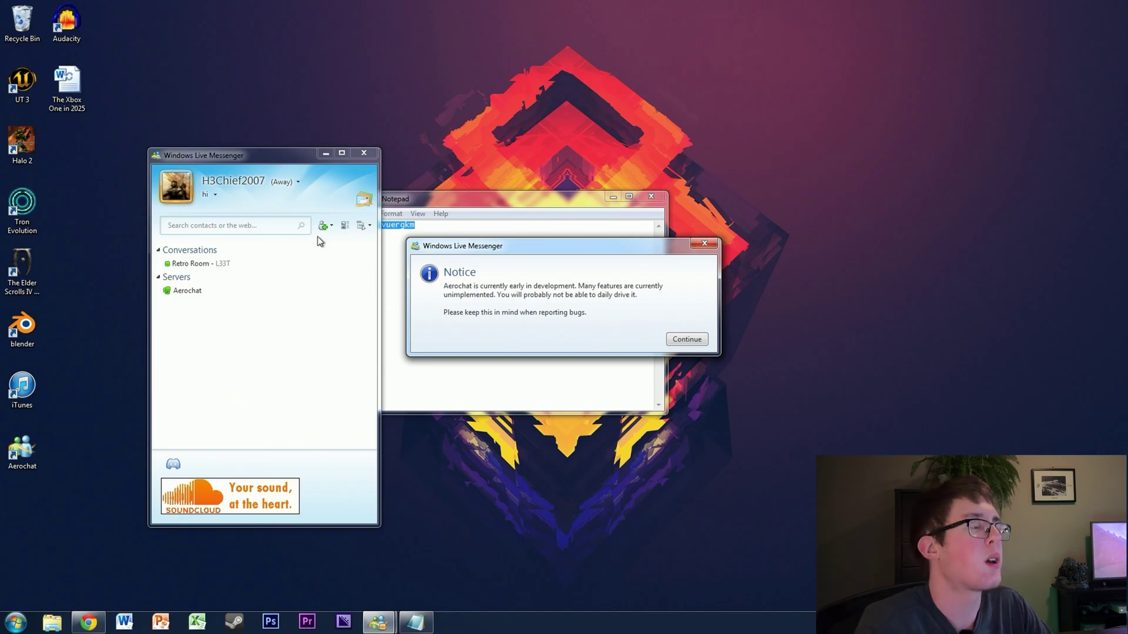
# Close Notepad without saving the sample text, and dismiss the Aerochat early-development notice
pyautogui.click(650, 196)
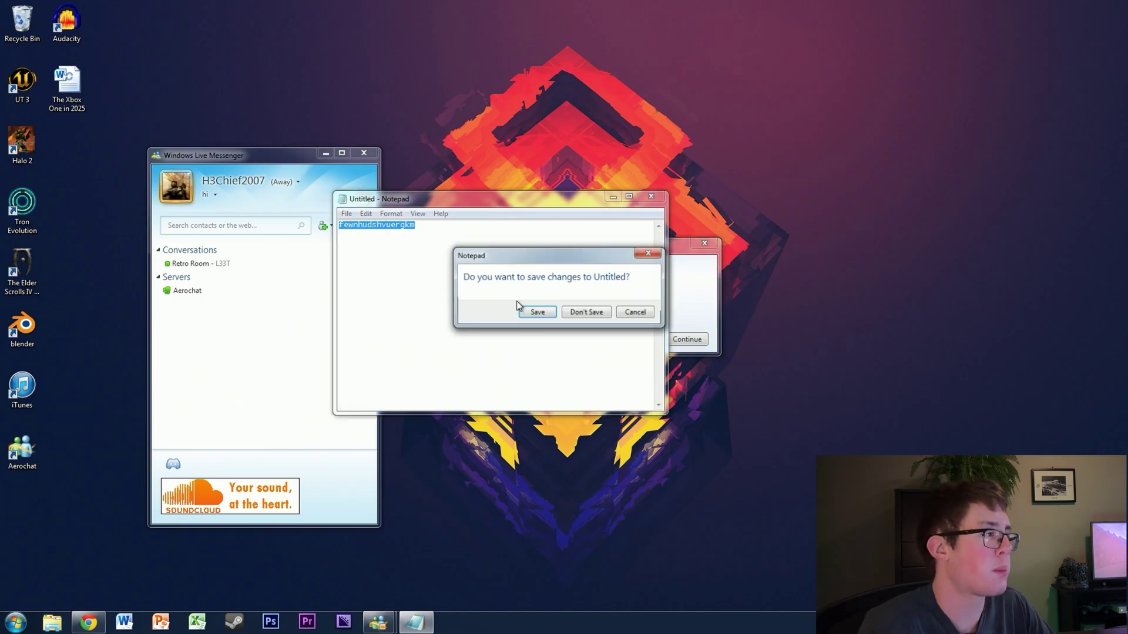
pyautogui.click(586, 312)
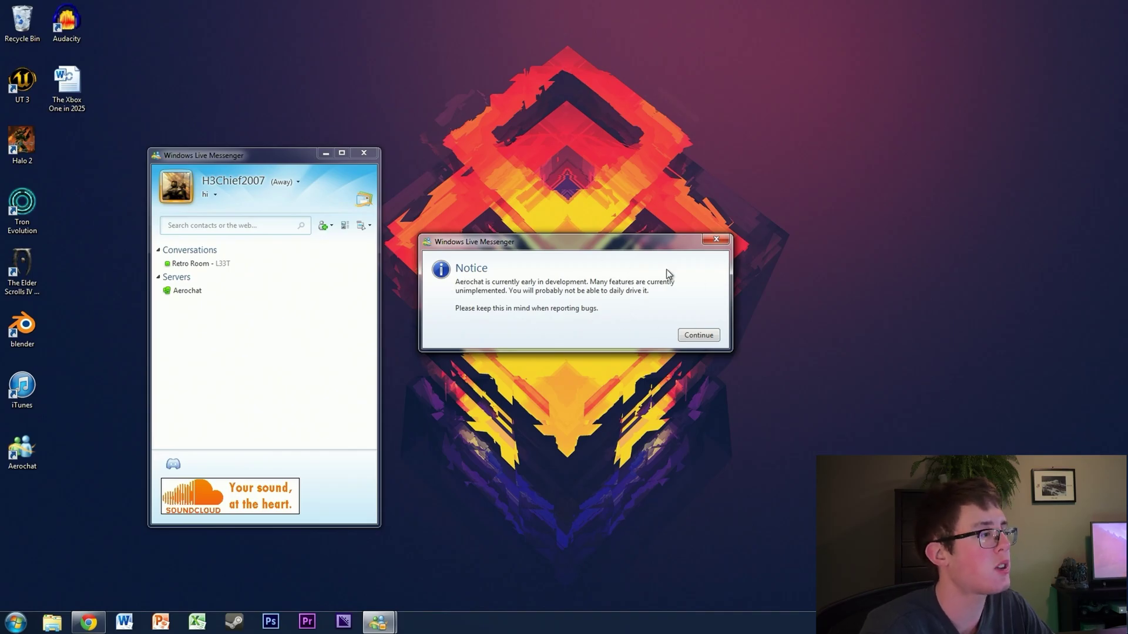
pyautogui.moveTo(590, 244); pyautogui.dragTo(738, 221)
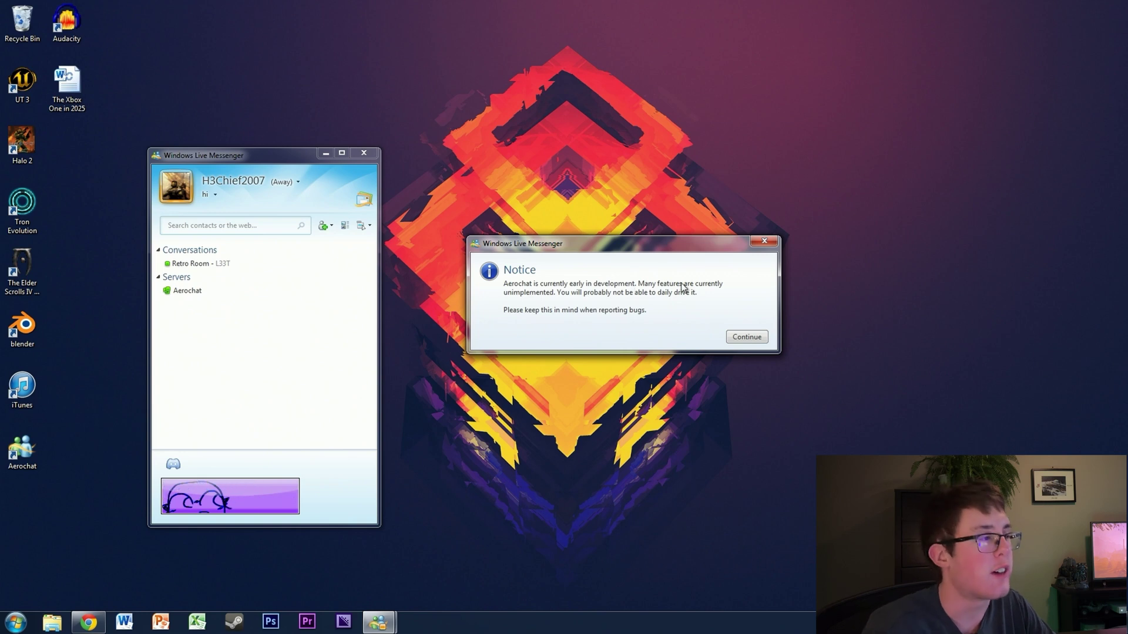
pyautogui.moveTo(646, 247); pyautogui.dragTo(672, 244)
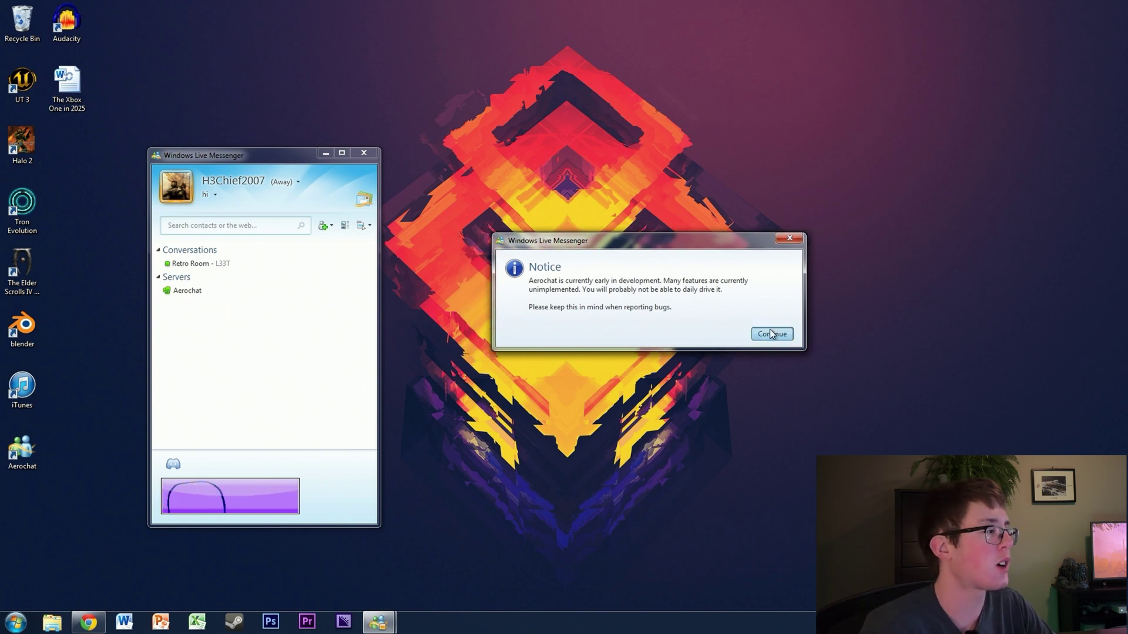
pyautogui.click(773, 333)
# Move the messenger window toward the middle of the desktop and examine its Conversations and Servers entries, ending with Retro Room selected
pyautogui.moveTo(257, 155); pyautogui.dragTo(415, 138)
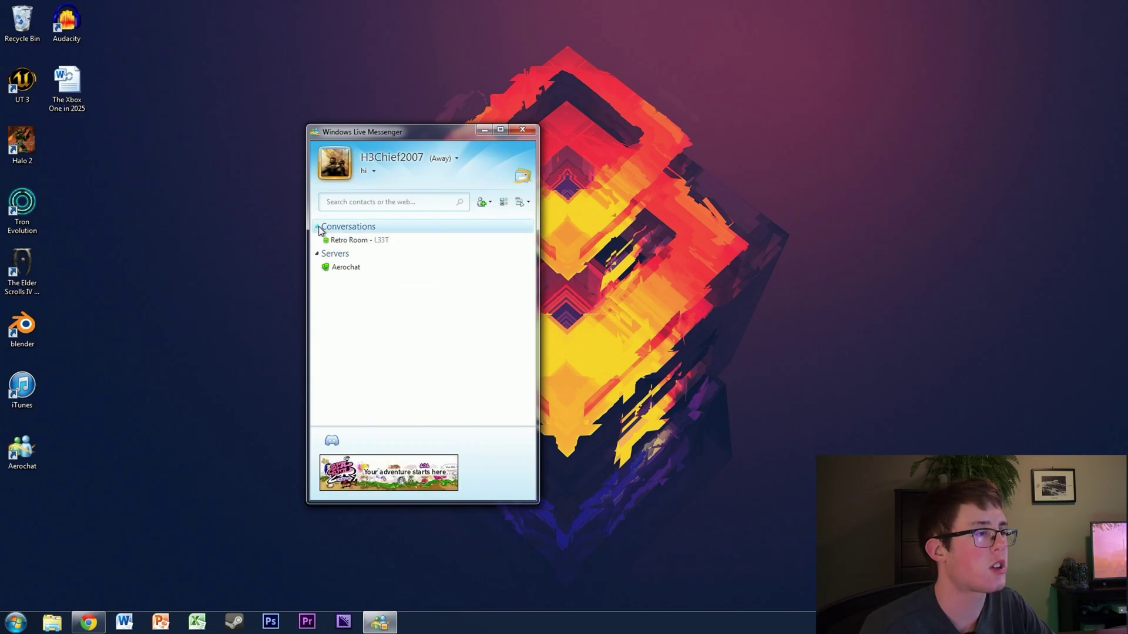
pyautogui.click(329, 255)
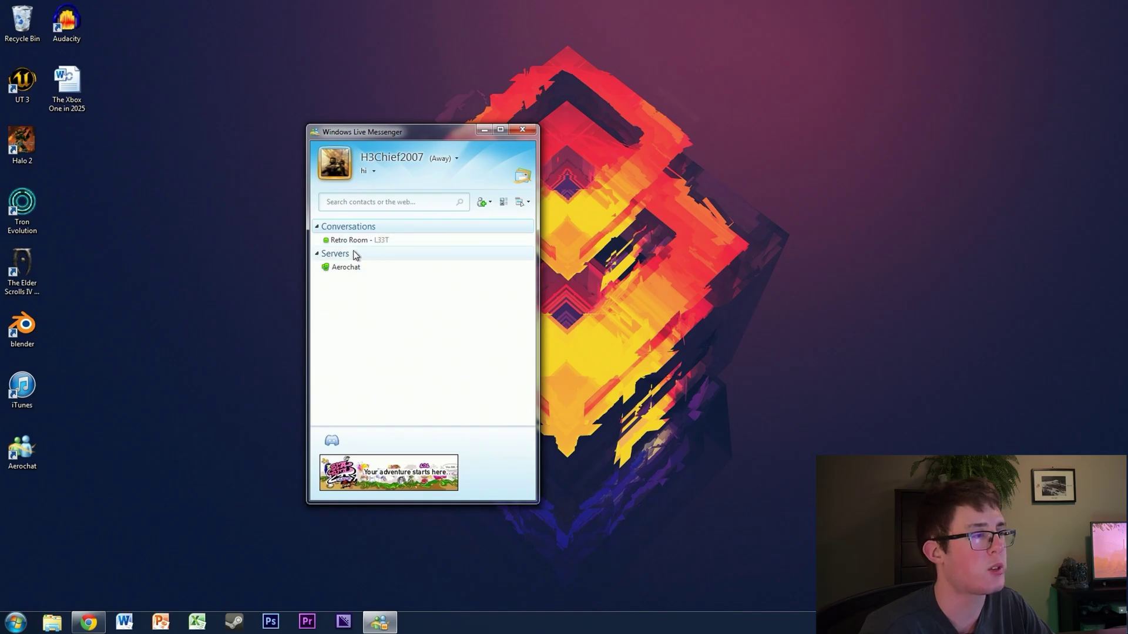
pyautogui.click(364, 266)
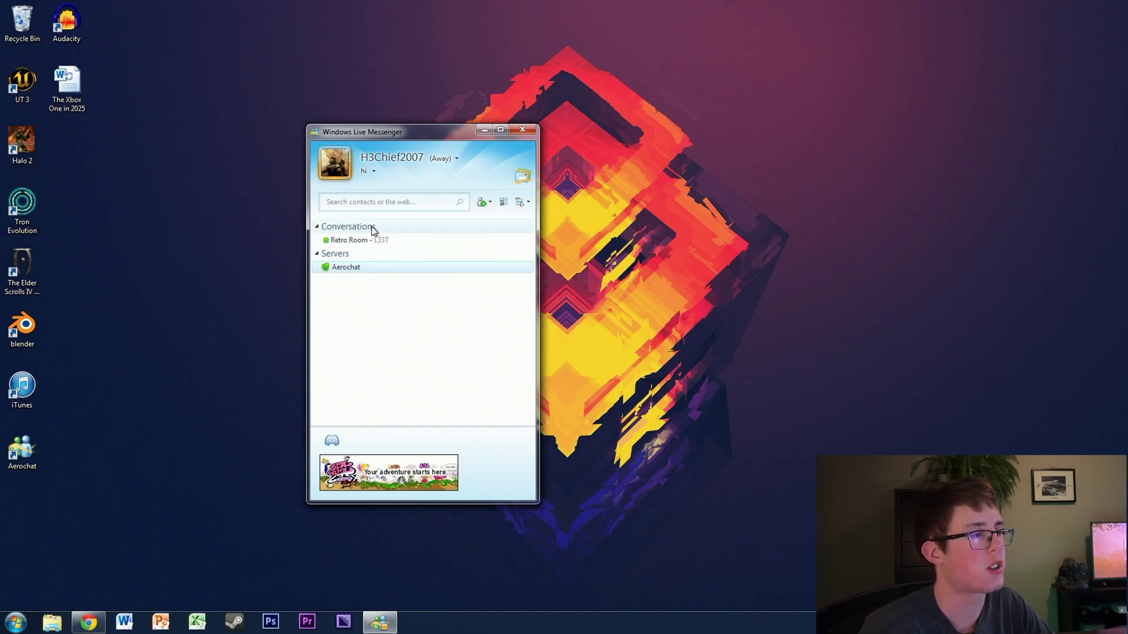
pyautogui.click(353, 241)
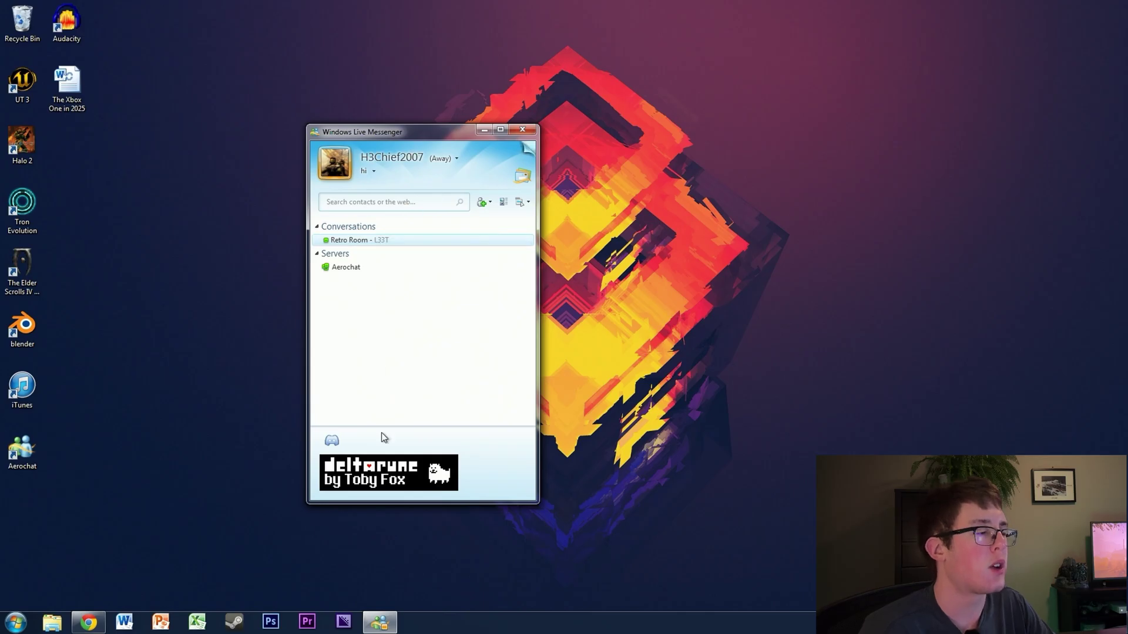
pyautogui.click(369, 176)
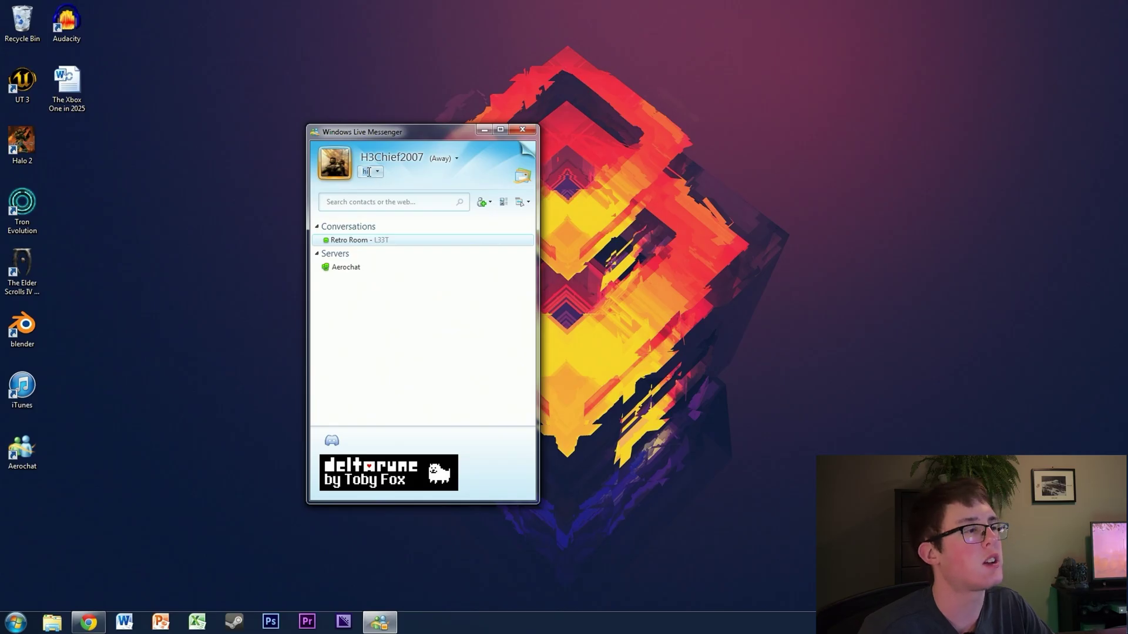
pyautogui.click(88, 622)
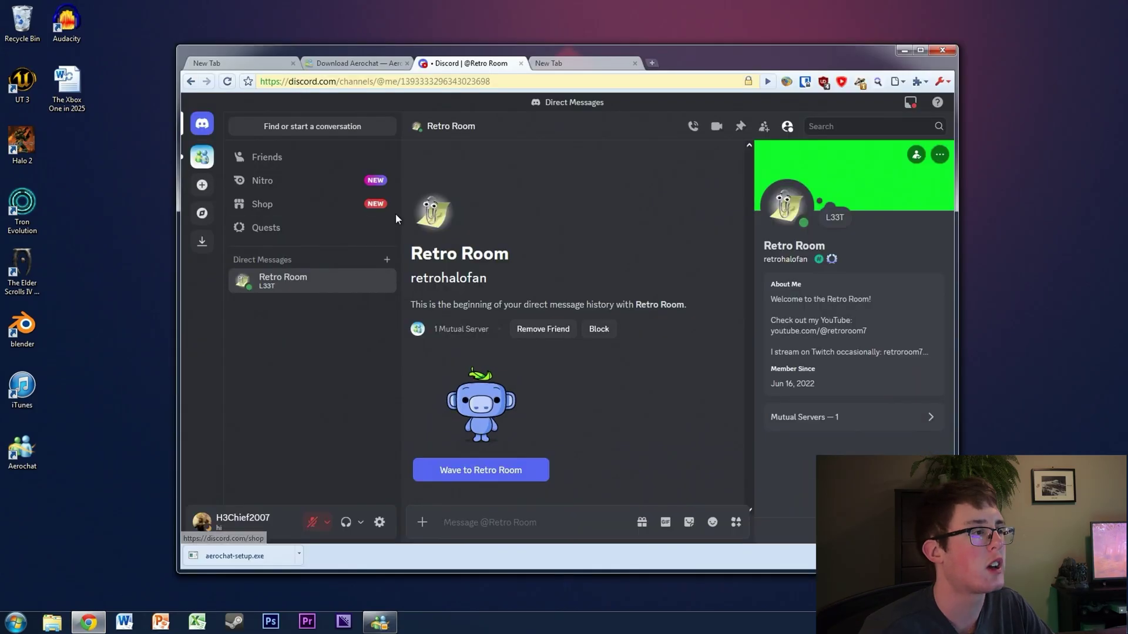
pyautogui.click(846, 218)
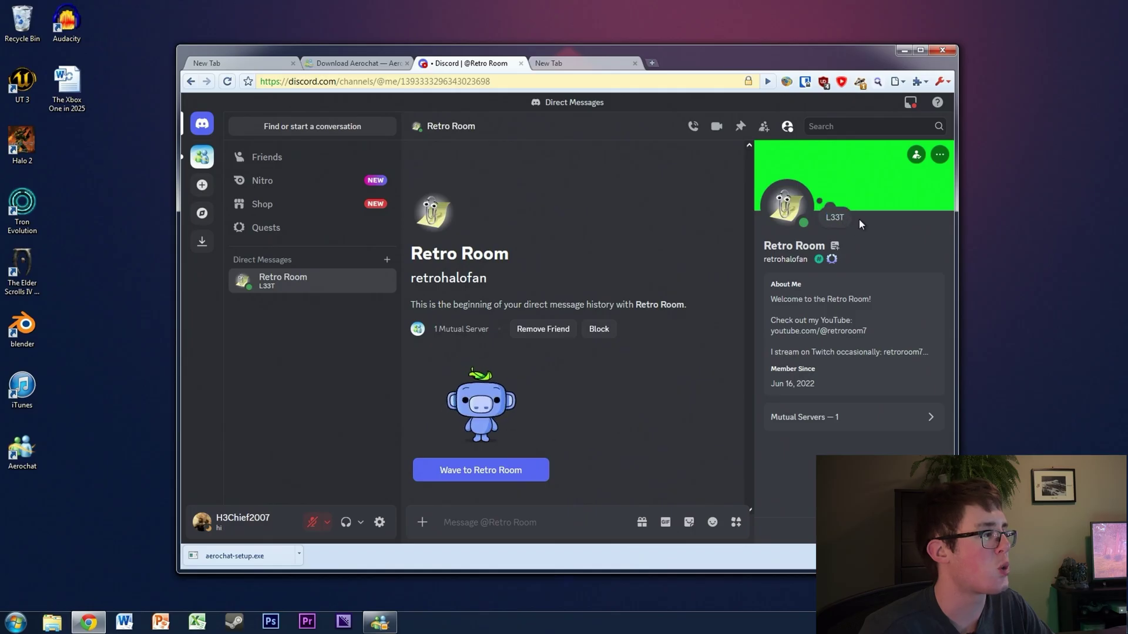
pyautogui.click(904, 50)
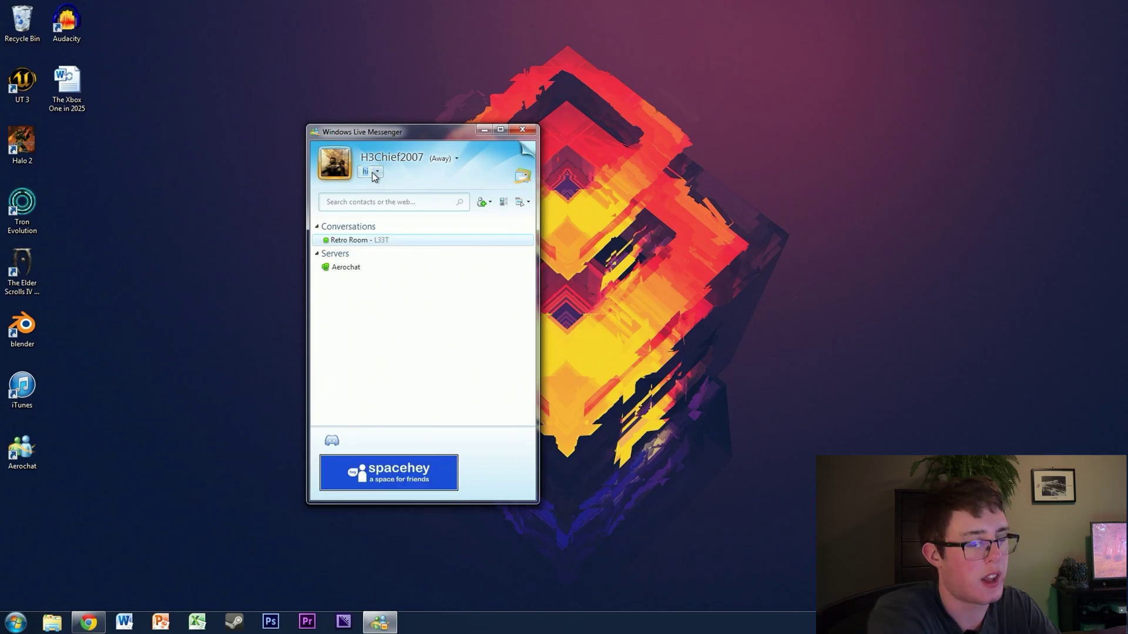
# Set the personal status message under the display name to "aerochat" and check it on the account's Discord profile in Firefox
pyautogui.write('aeroc')
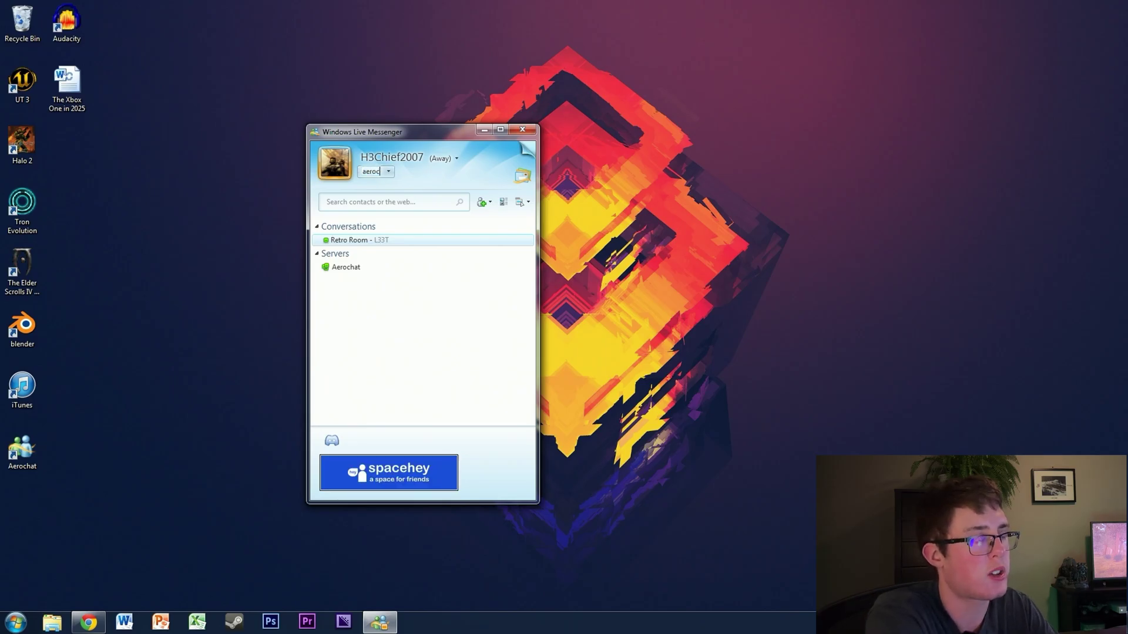
pyautogui.write('hjaa')
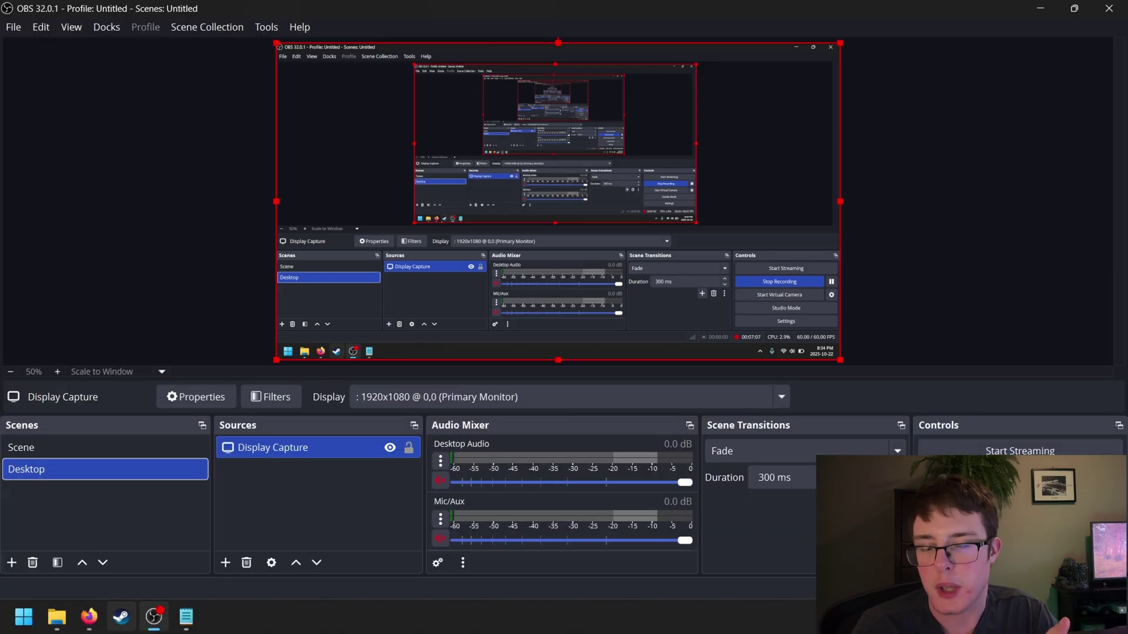
pyautogui.click(88, 616)
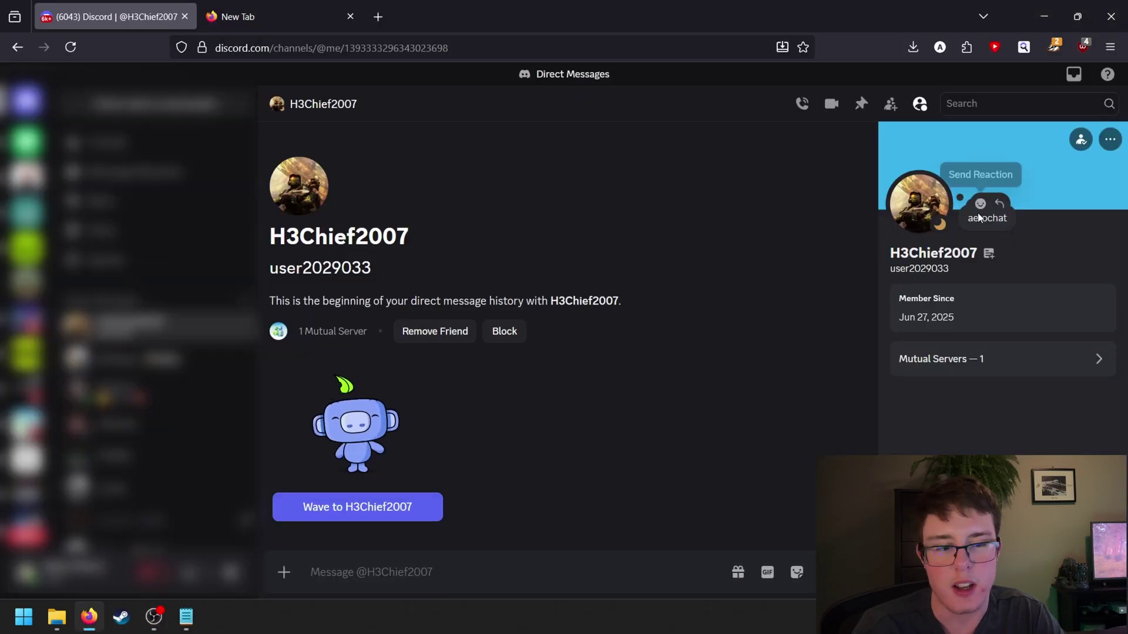
pyautogui.doubleClick(977, 216)
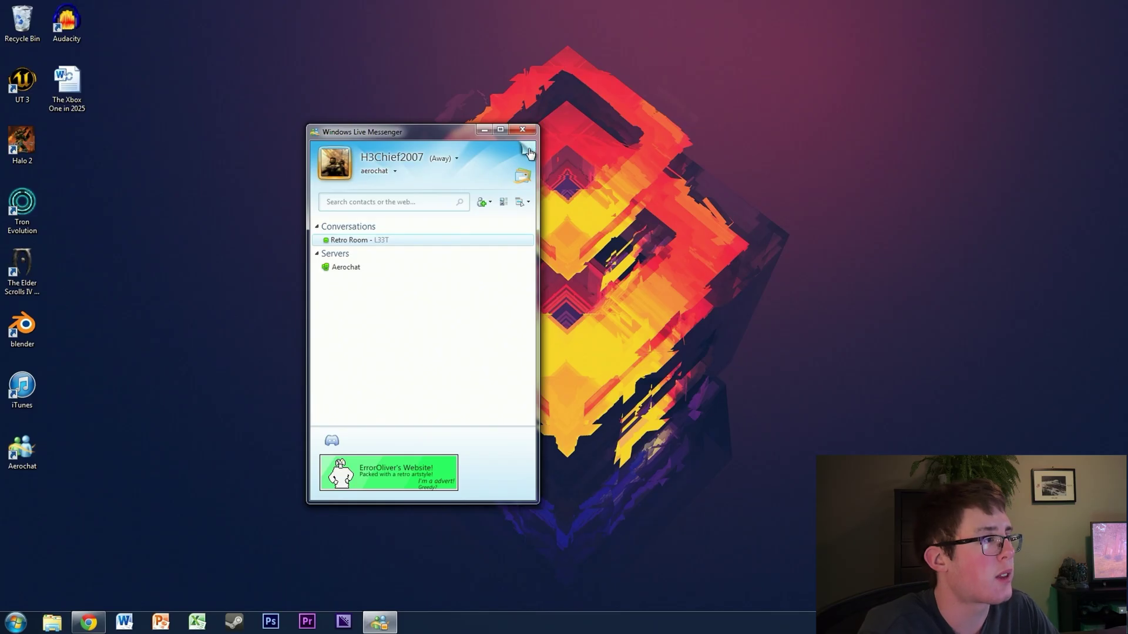
# Open the scene selection and try the Windows XP green hill scene and the plain green scene
pyautogui.click(385, 161)
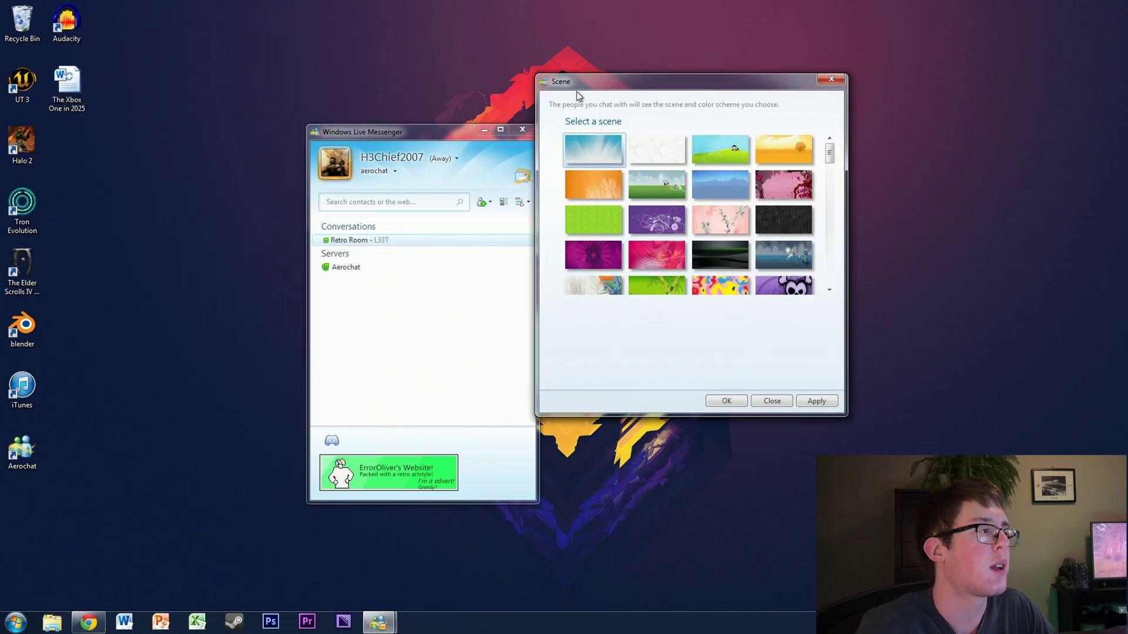
pyautogui.moveTo(576, 91); pyautogui.dragTo(661, 129)
pyautogui.moveTo(838, 202); pyautogui.dragTo(836, 226)
pyautogui.click(787, 267)
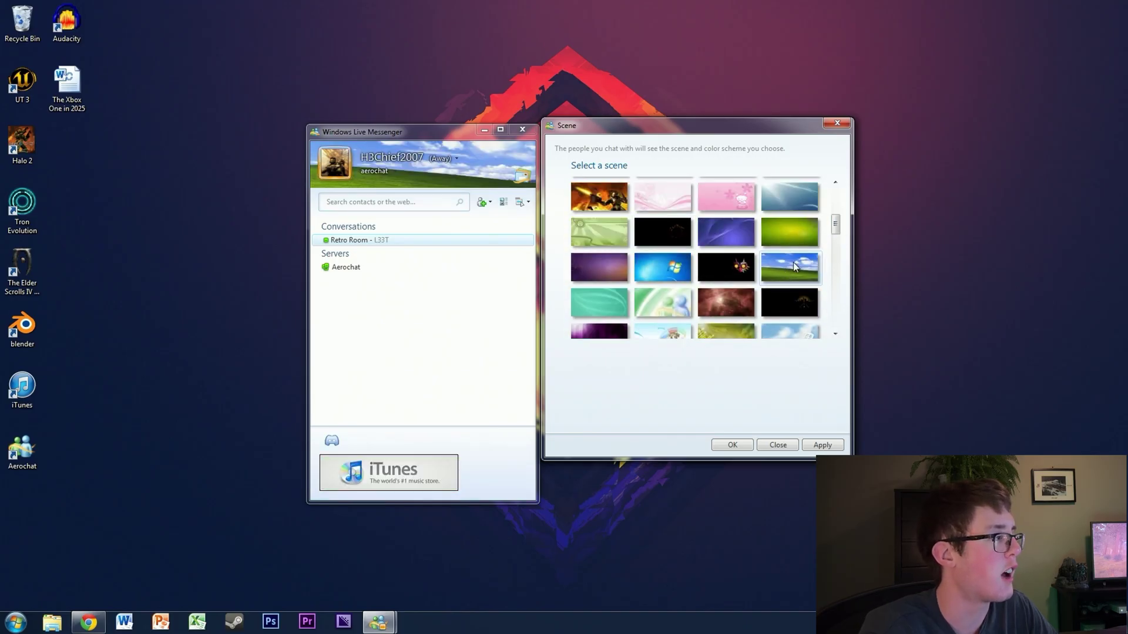
pyautogui.click(797, 242)
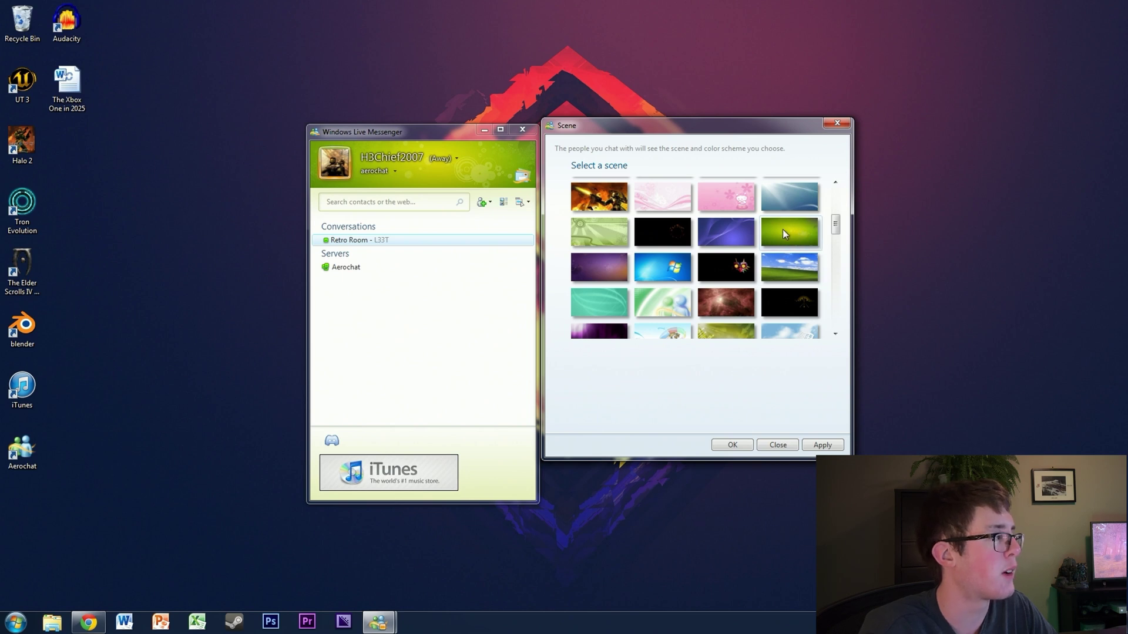
# Try the Halo, Half-Life, green-blue aurora and Linkin Park Meteora scenes on the messenger header
pyautogui.moveTo(836, 226); pyautogui.dragTo(842, 257)
pyautogui.click(599, 297)
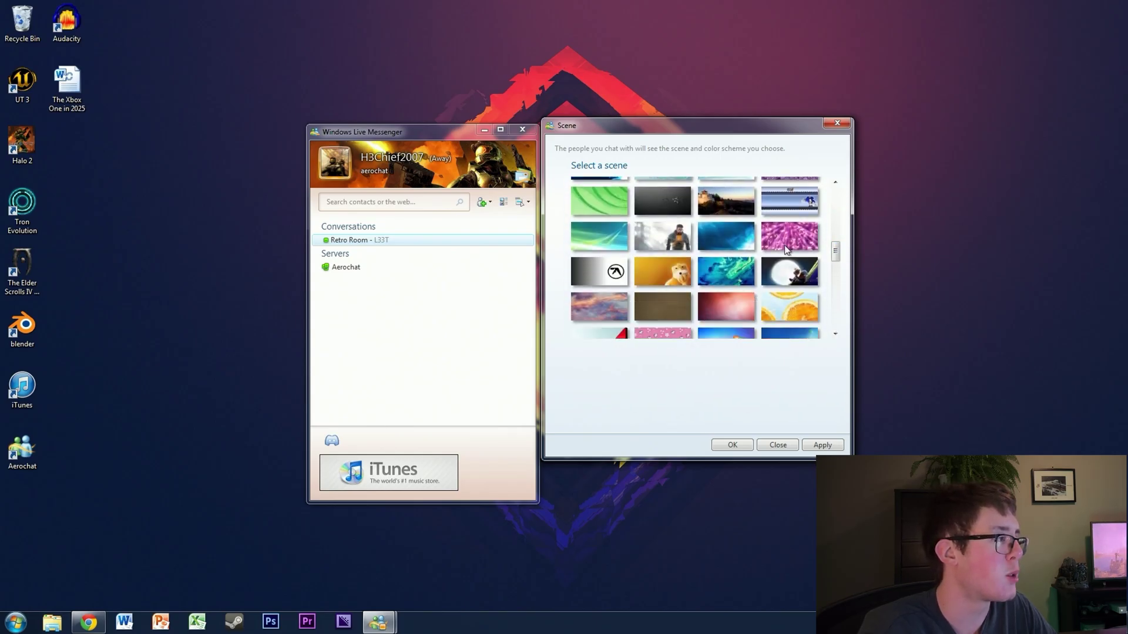
pyautogui.click(656, 235)
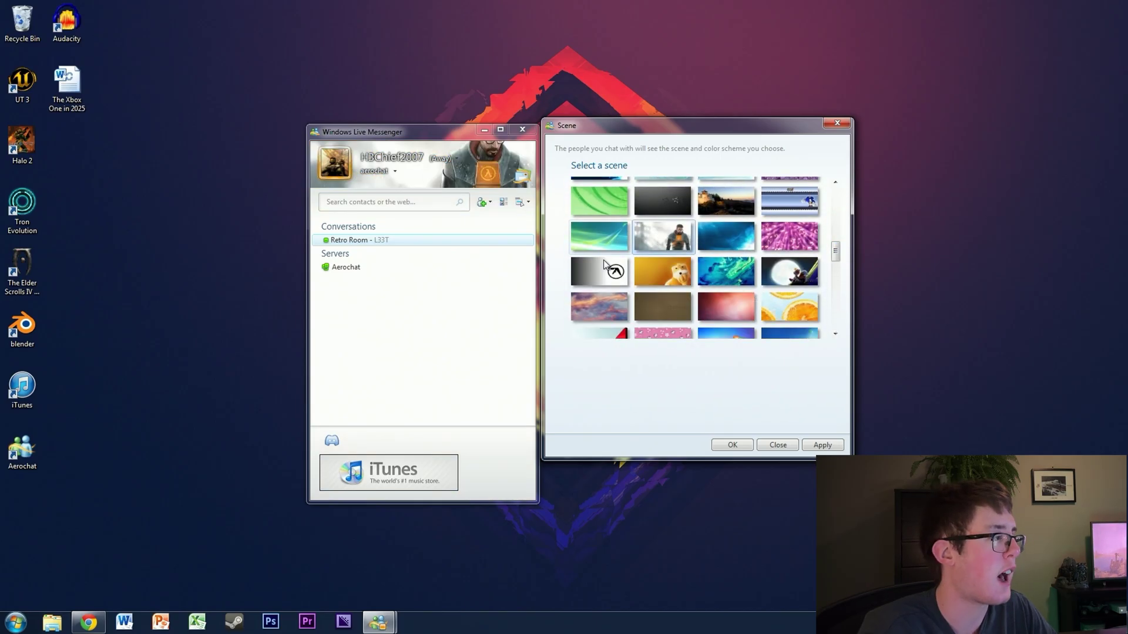
pyautogui.scroll(-1, 712, 233)
pyautogui.click(598, 210)
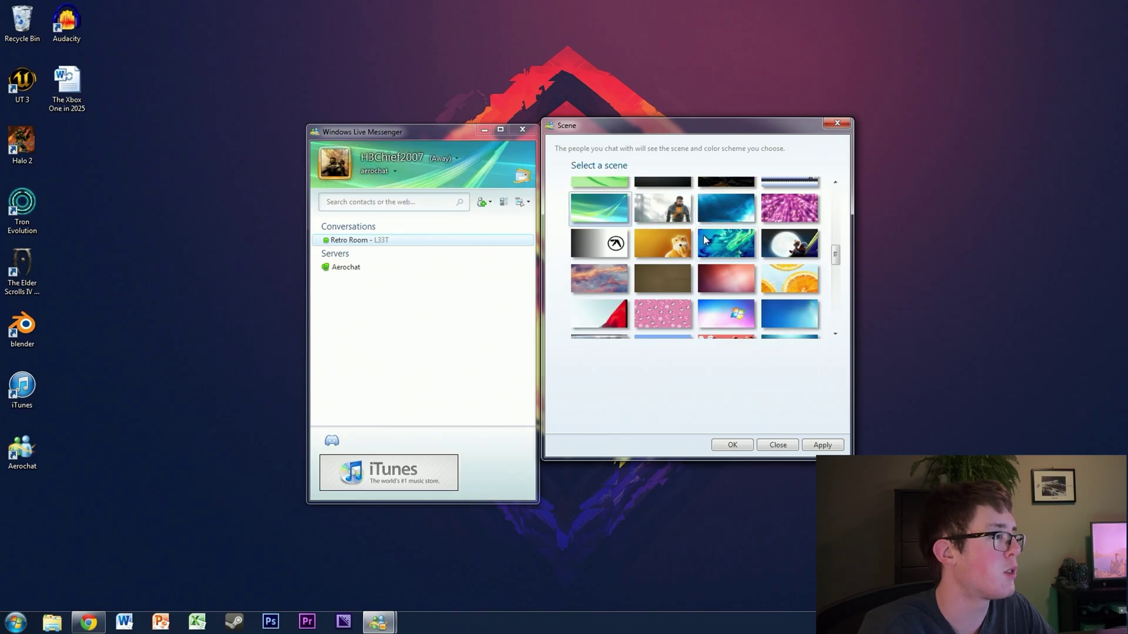
pyautogui.scroll(-4, 703, 235)
pyautogui.scroll(-3, 758, 254)
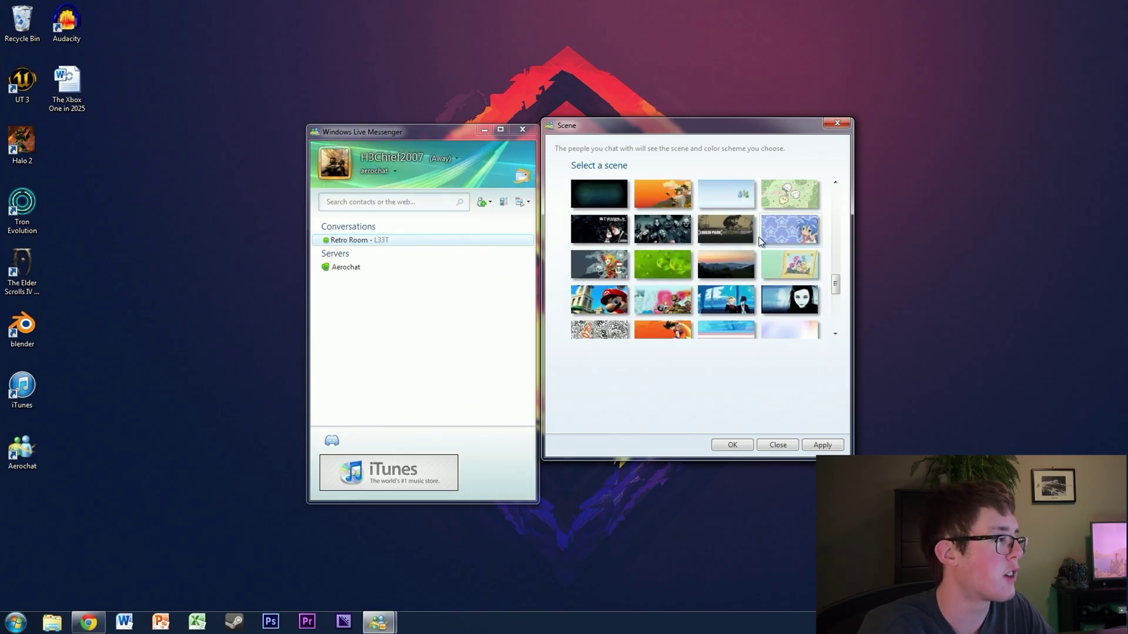
pyautogui.click(726, 229)
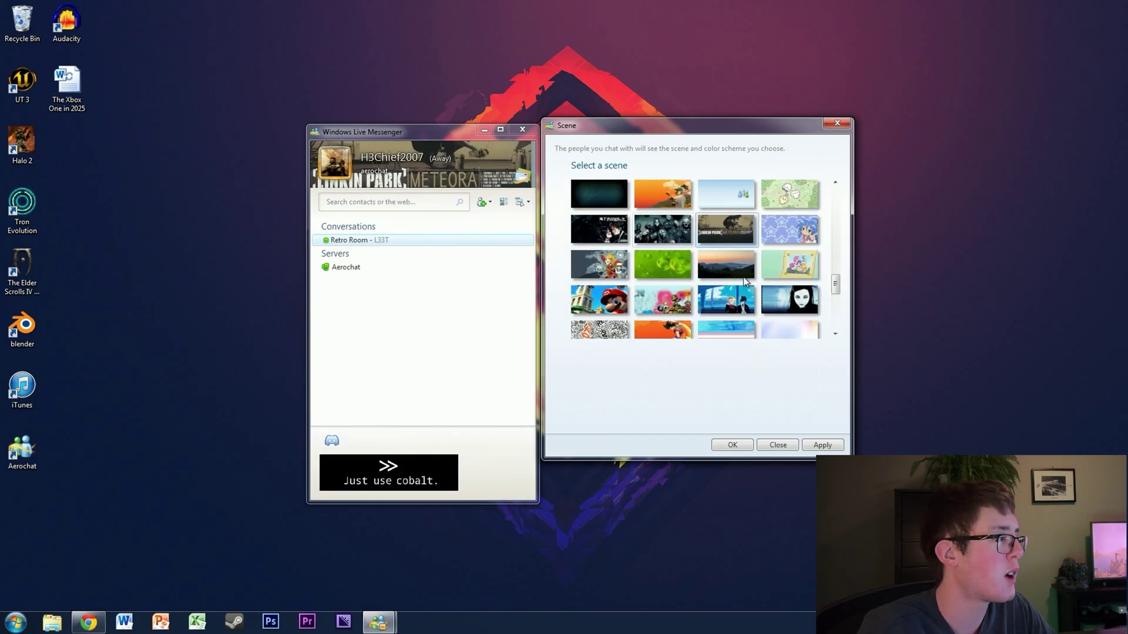
# Try the "most wanted m3" car scene and the blue-white scene beside it, and reselect the default light blue scene
pyautogui.scroll(-4, 701, 252)
pyautogui.scroll(-3, 697, 250)
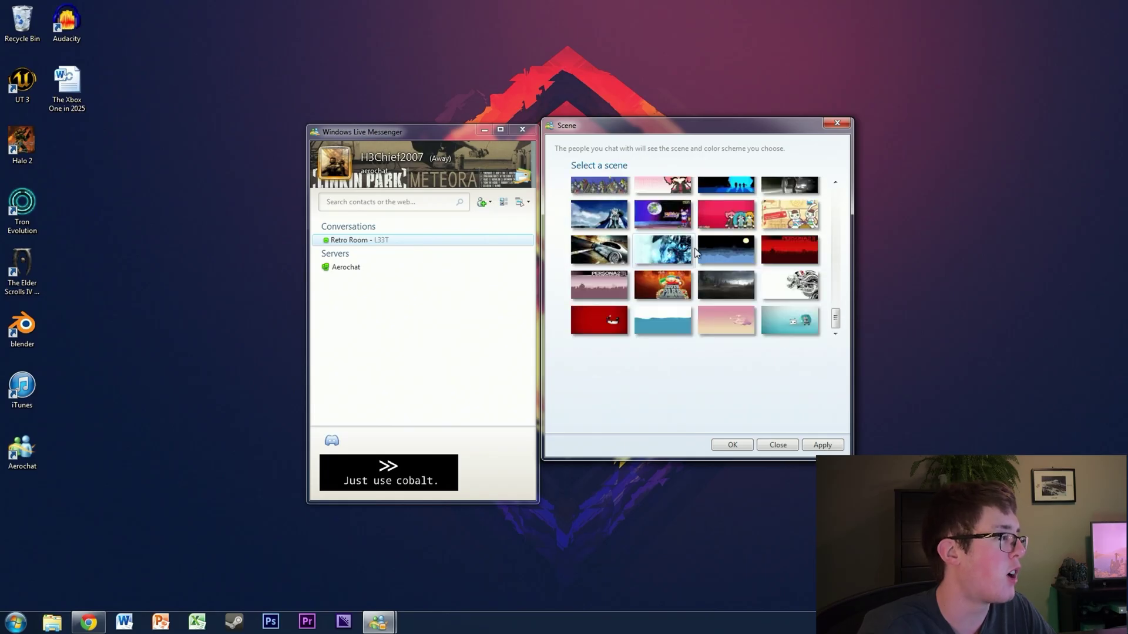
pyautogui.scroll(2, 696, 253)
pyautogui.click(601, 310)
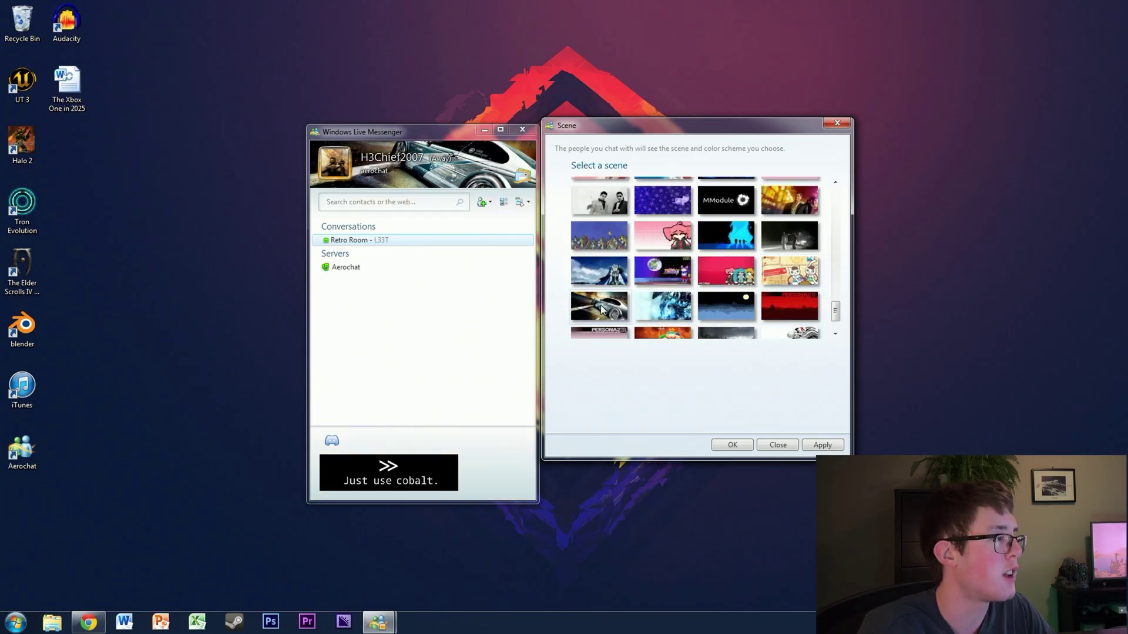
pyautogui.click(647, 304)
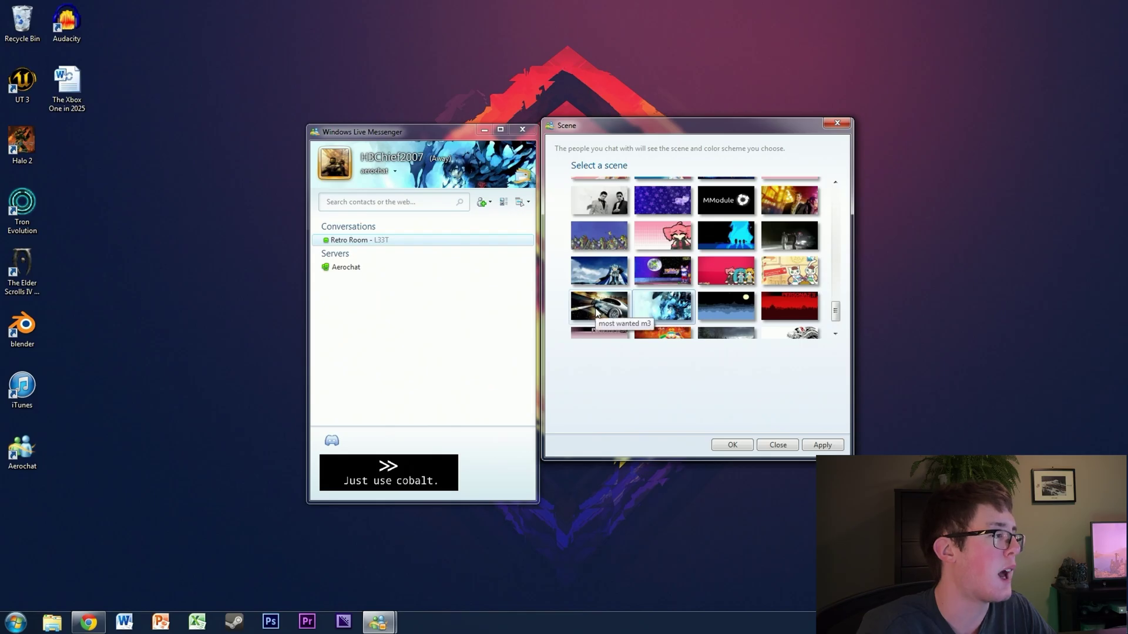
pyautogui.moveTo(835, 316); pyautogui.dragTo(848, 190)
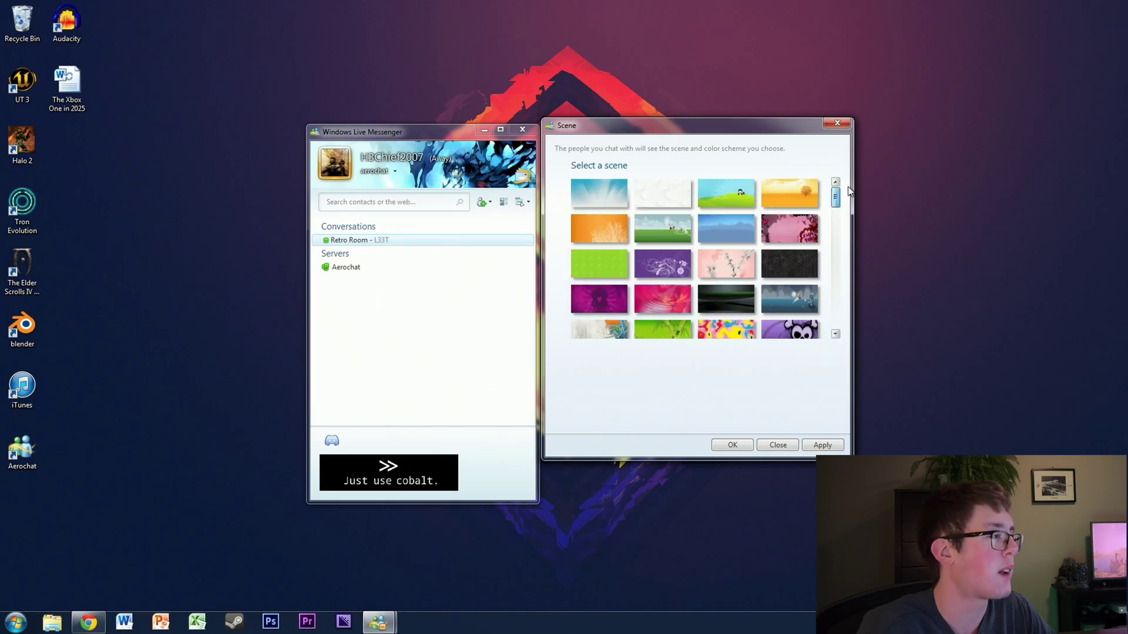
pyautogui.click(616, 195)
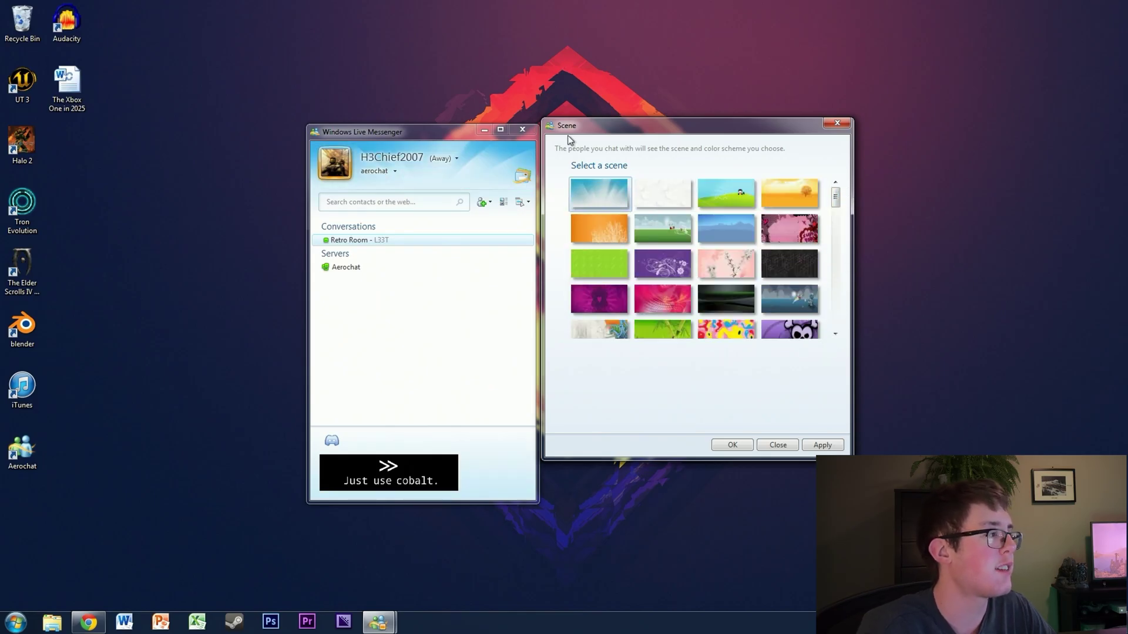
# Choose the orange Halo scene for the messenger header and confirm the scene selection
pyautogui.press('Down')
pyautogui.press('Down')
pyautogui.press('Down')
pyautogui.press('Down')
pyautogui.press('Down')
pyautogui.press('Down')
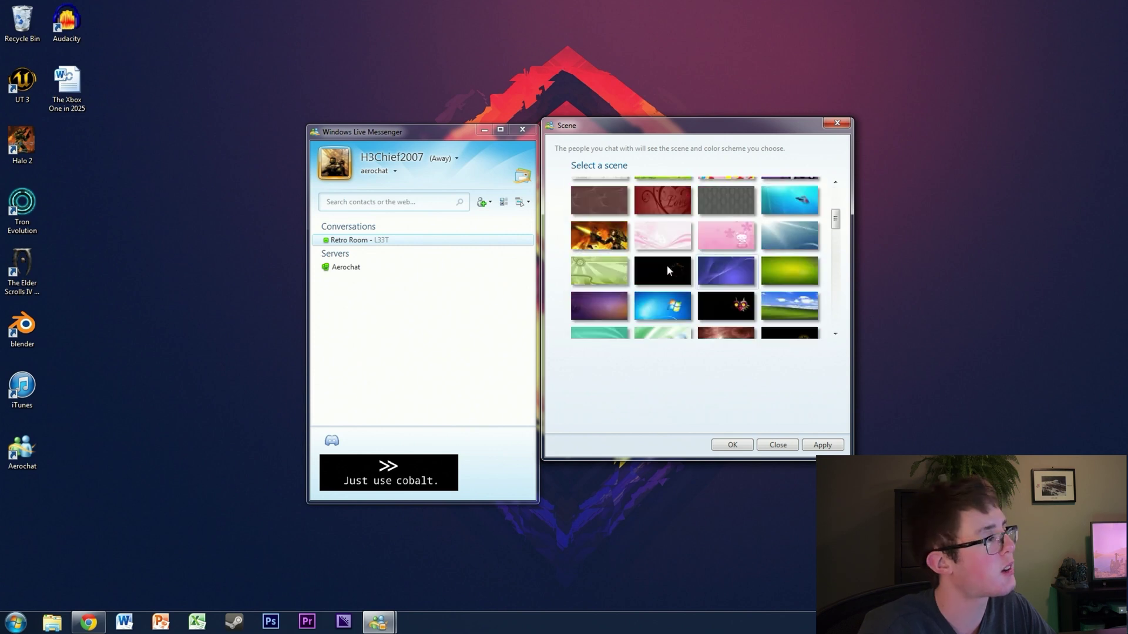
pyautogui.click(738, 444)
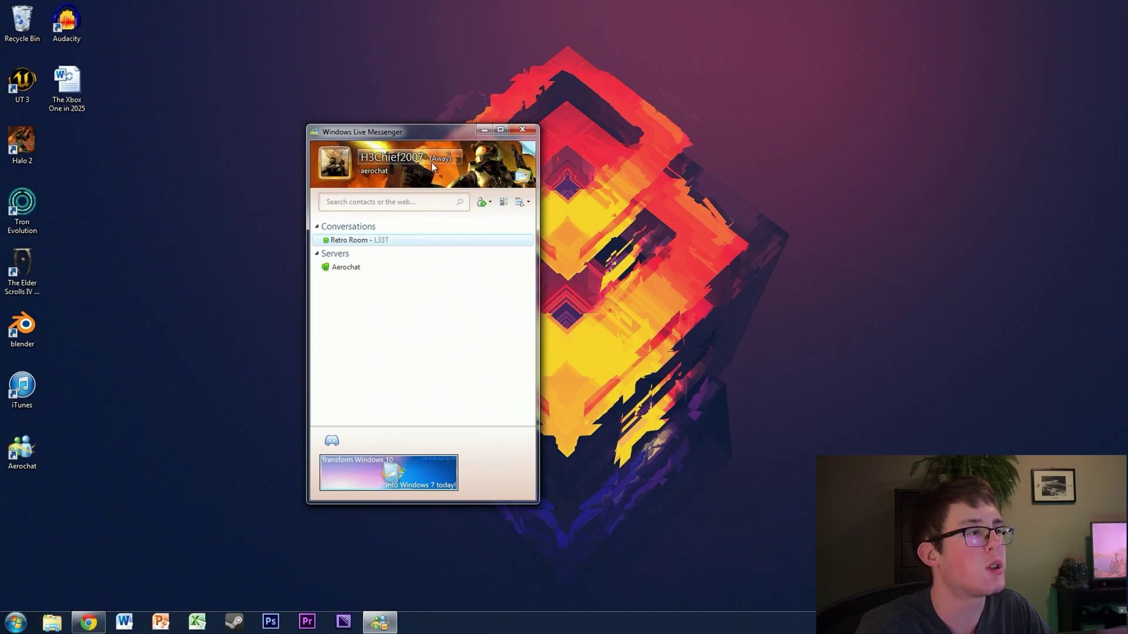
# Bring up the Discord page in Chrome and place the messenger window over it with the account area of the page still uncovered
pyautogui.click(446, 159)
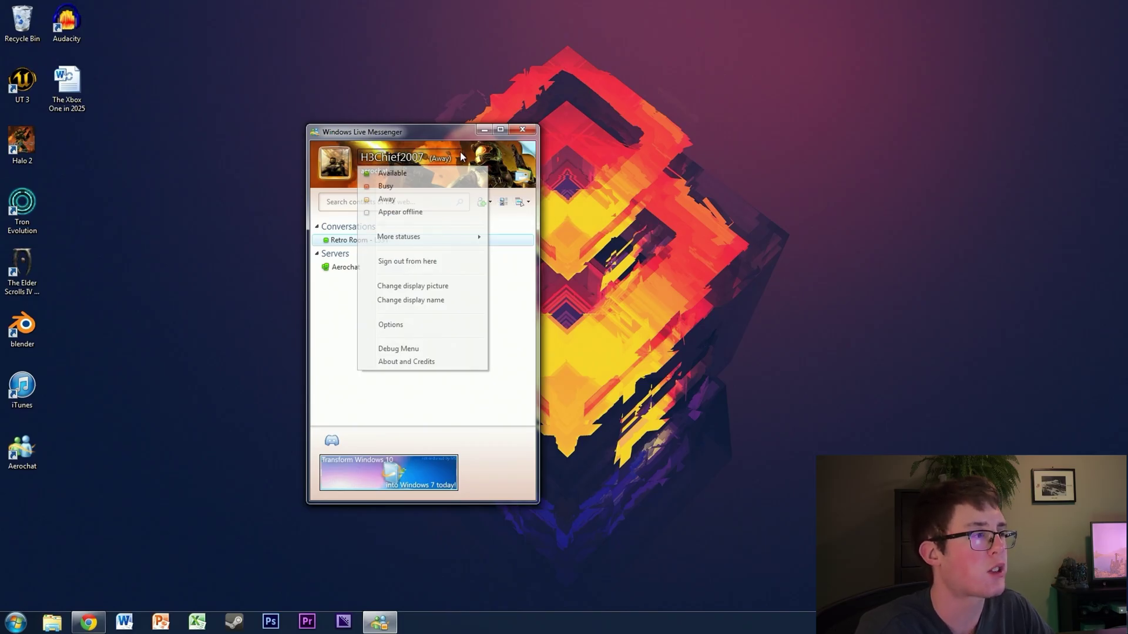
pyautogui.moveTo(403, 133); pyautogui.dragTo(284, 118)
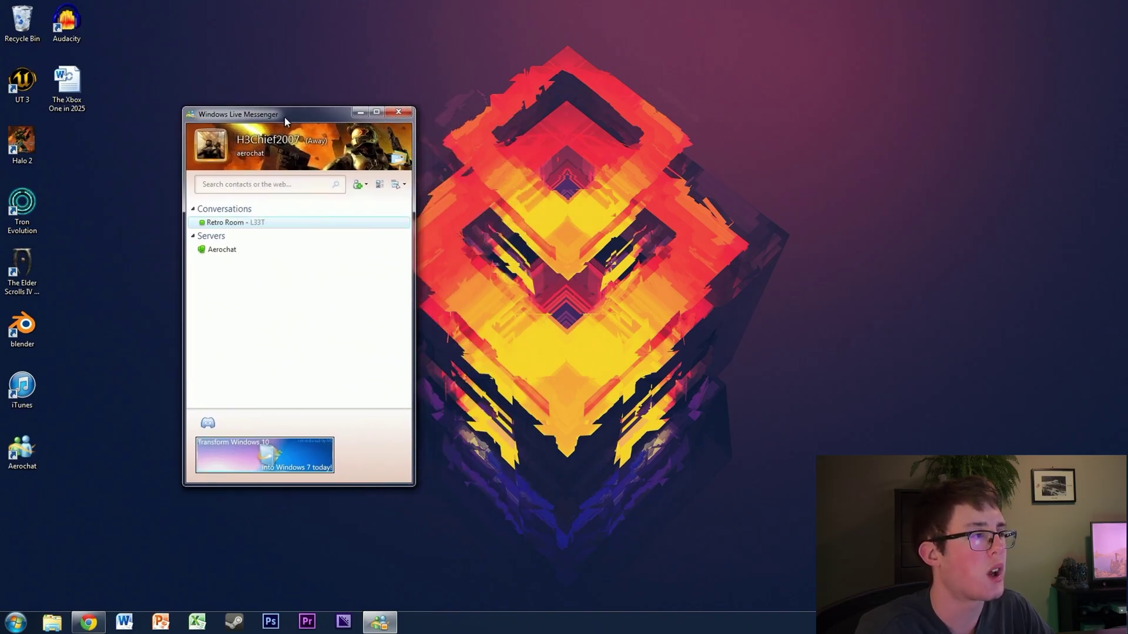
pyautogui.click(319, 142)
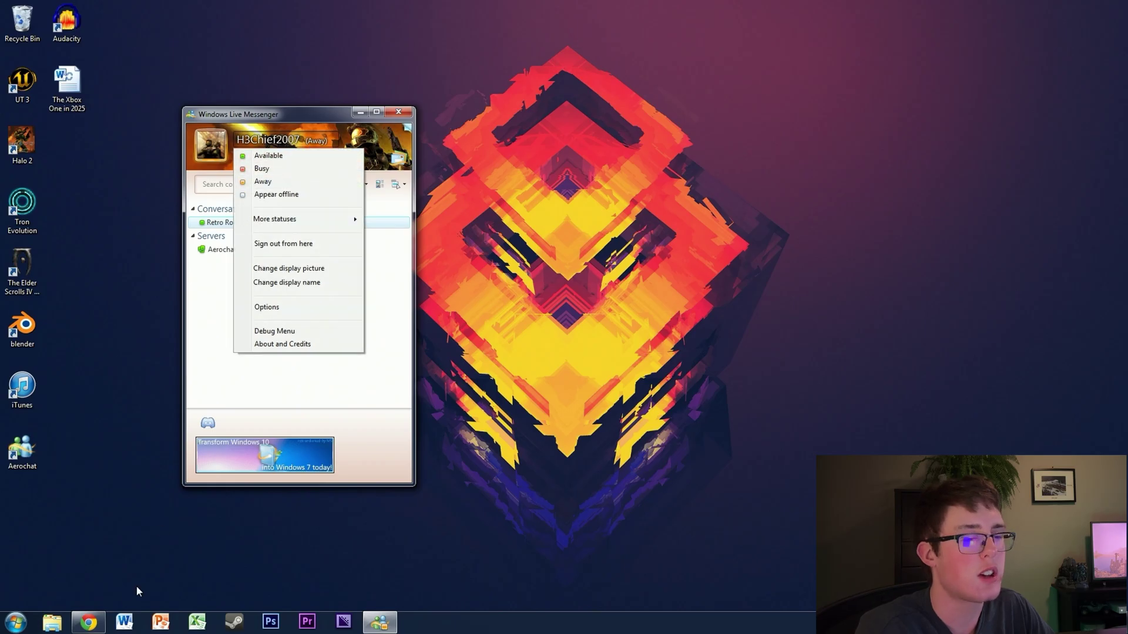
pyautogui.click(88, 621)
pyautogui.click(88, 621)
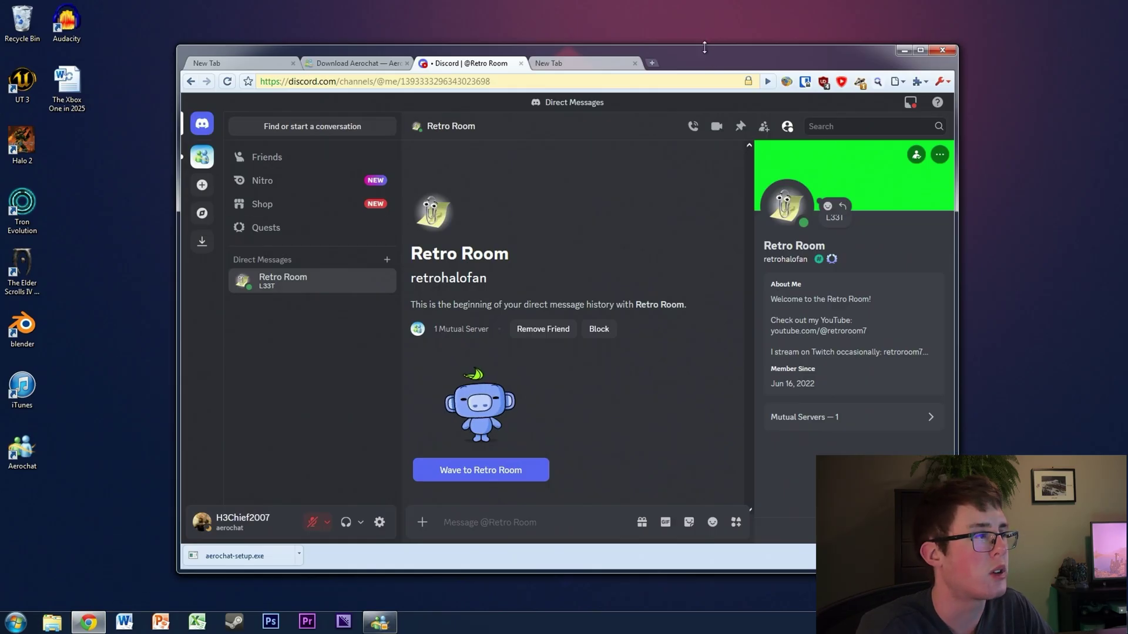
pyautogui.moveTo(434, 134); pyautogui.dragTo(614, 122)
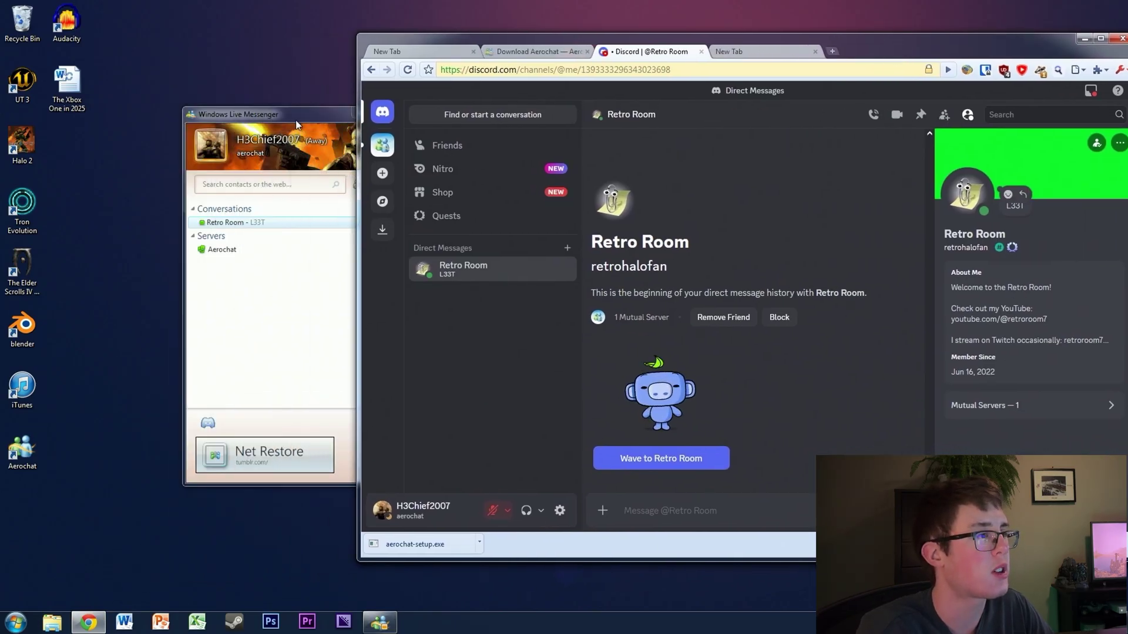
pyautogui.moveTo(294, 115); pyautogui.dragTo(457, 121)
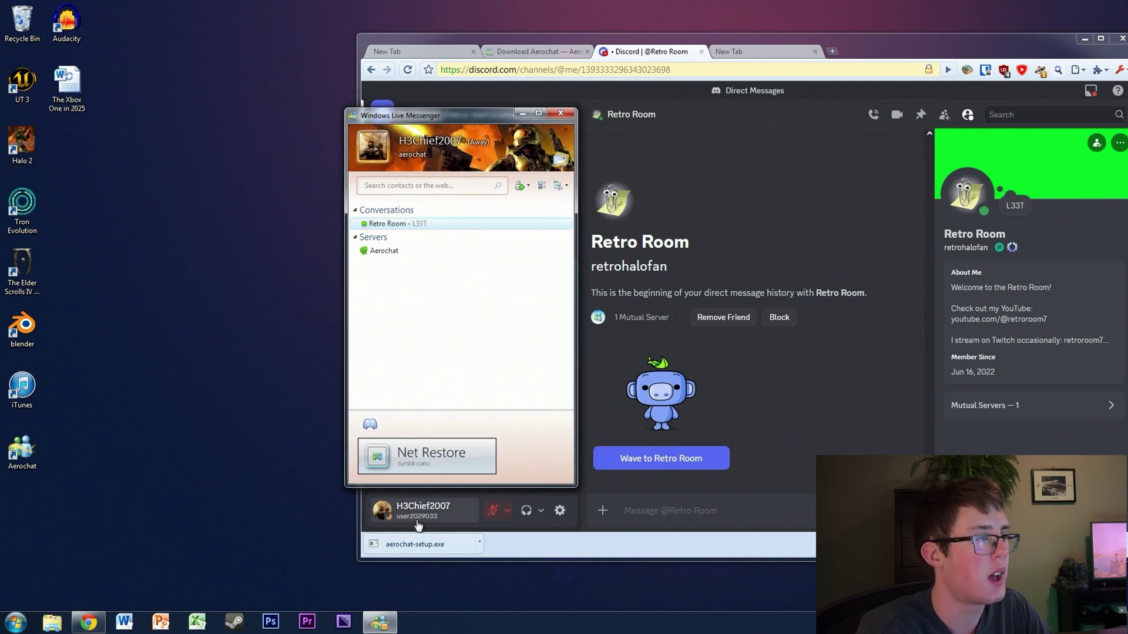
# Try the Busy, Available and Away statuses in the messenger, comparing each with the status on the Discord page
pyautogui.click(480, 146)
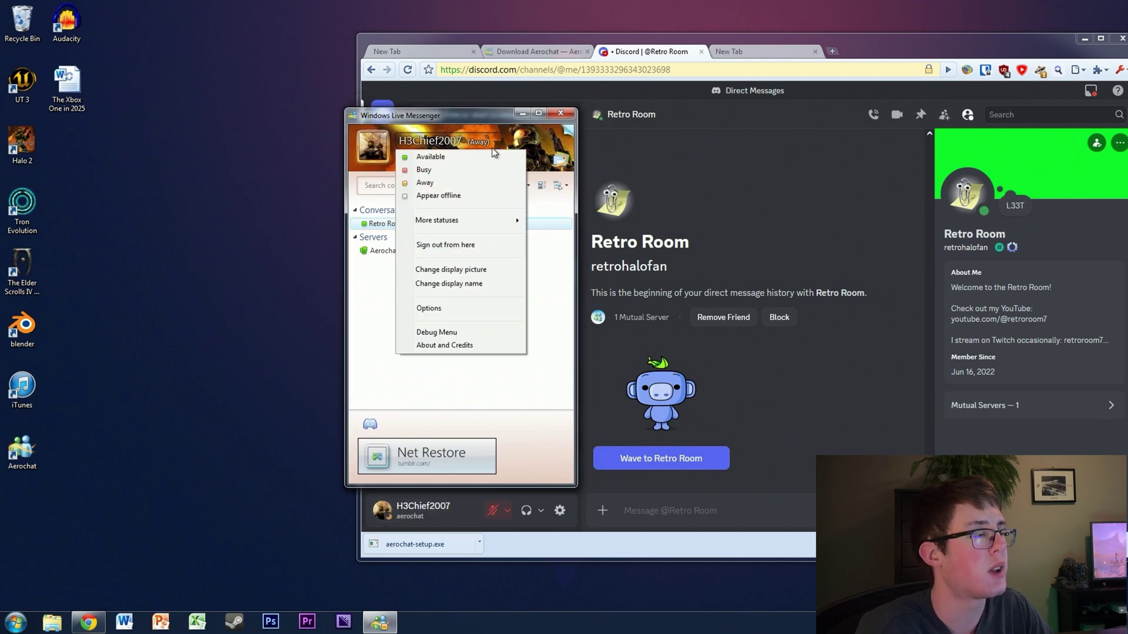
pyautogui.click(424, 170)
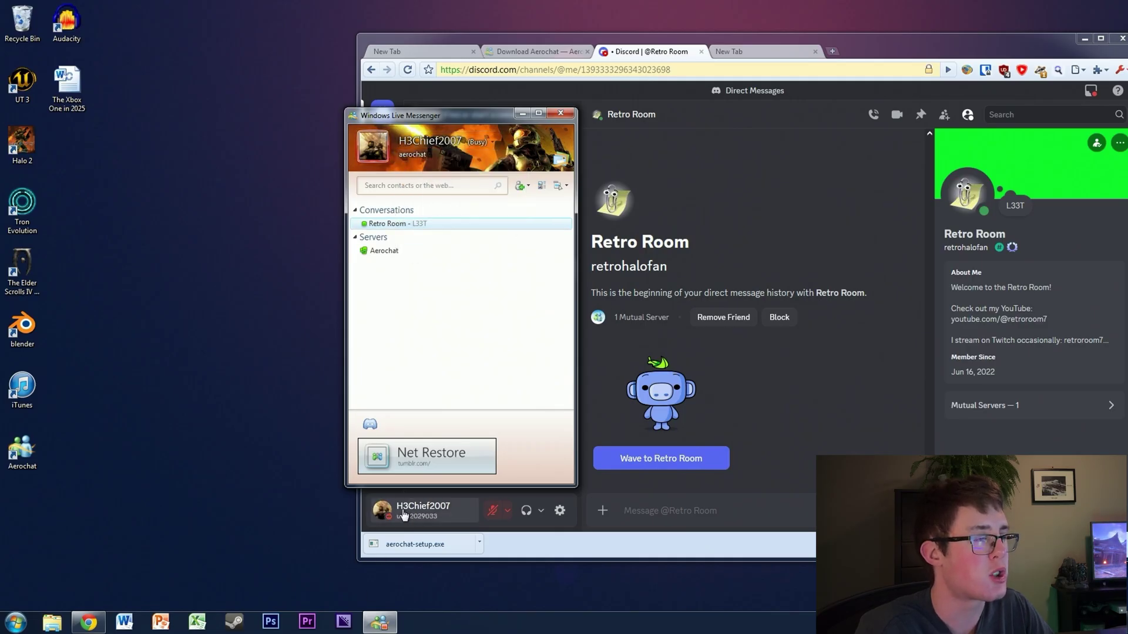
pyautogui.click(446, 142)
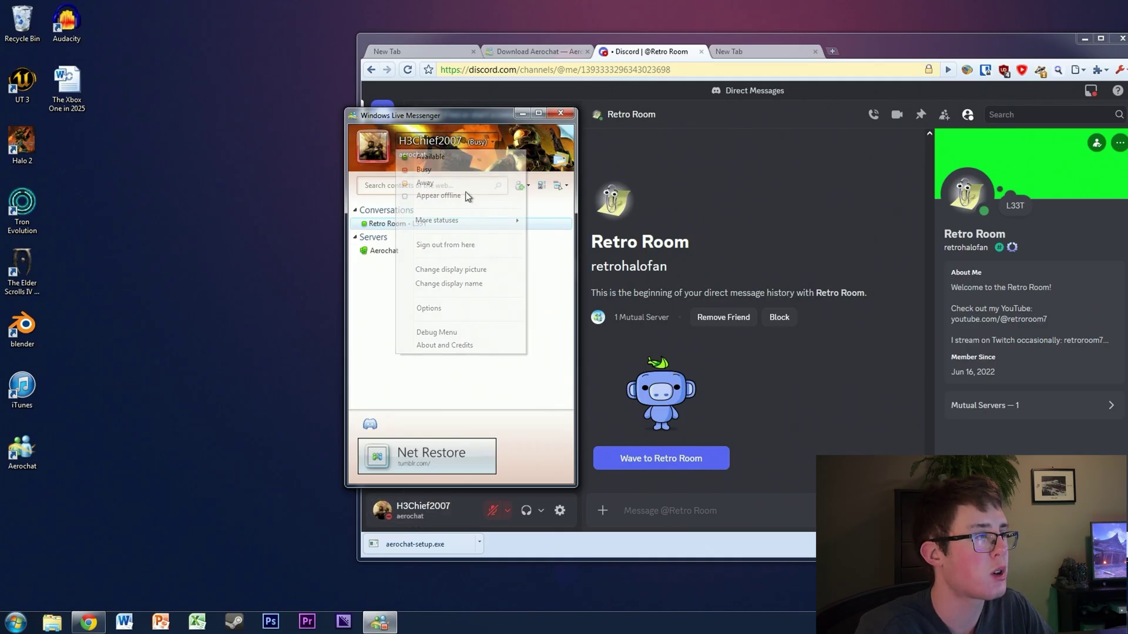
pyautogui.click(428, 172)
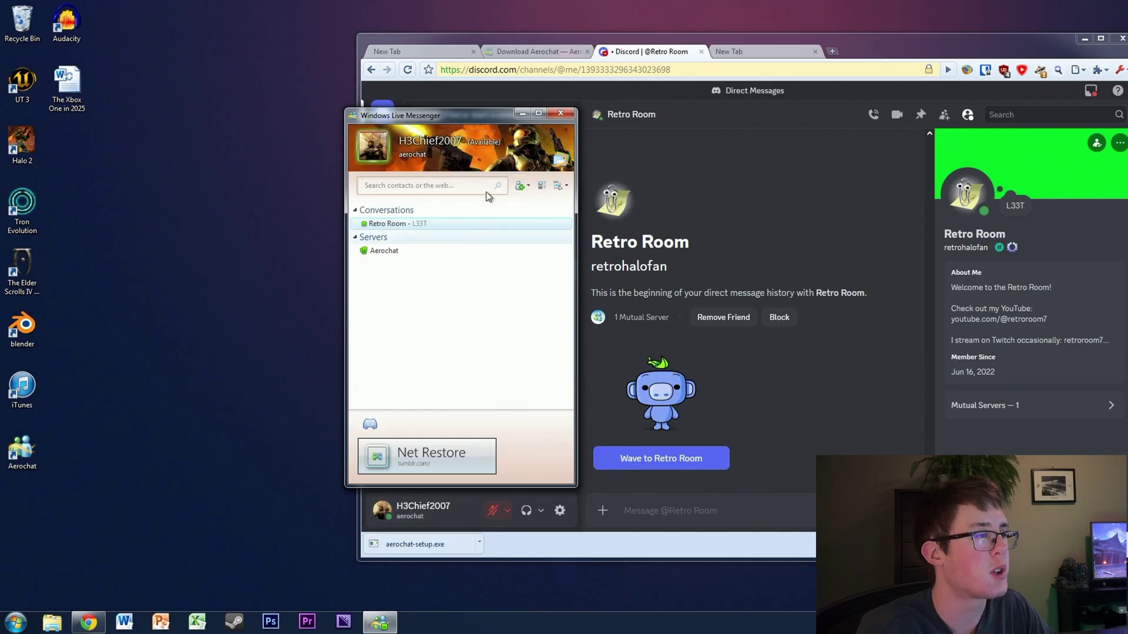
pyautogui.click(438, 141)
pyautogui.click(441, 183)
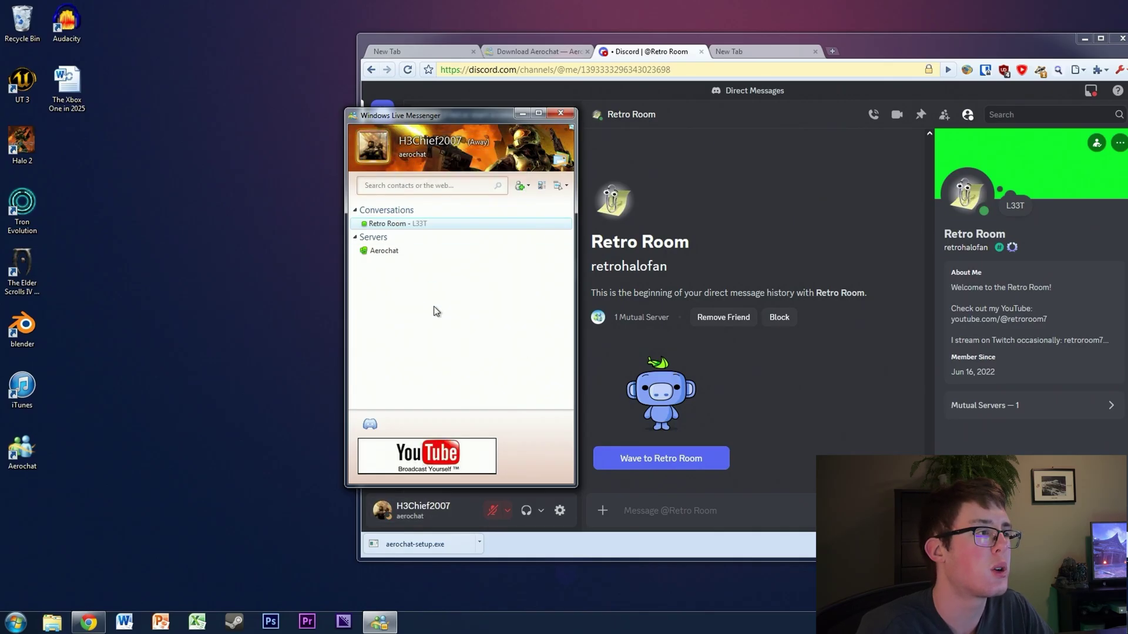
# Set the messenger account status to Available and look over the remaining status options
pyautogui.moveTo(402, 107); pyautogui.dragTo(397, 107)
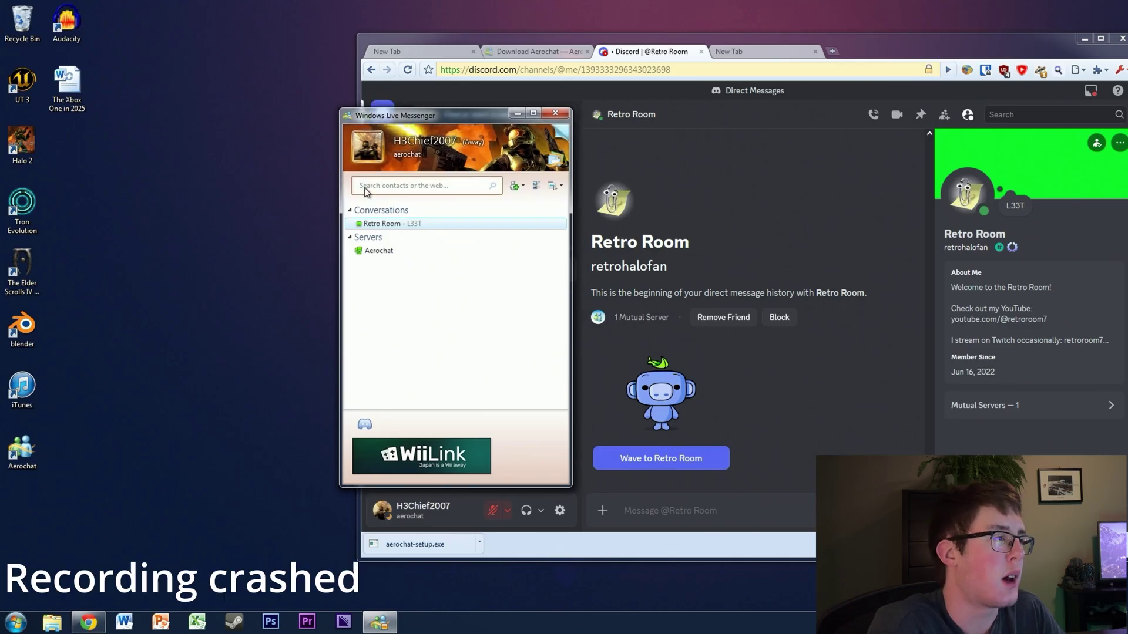
pyautogui.click(477, 147)
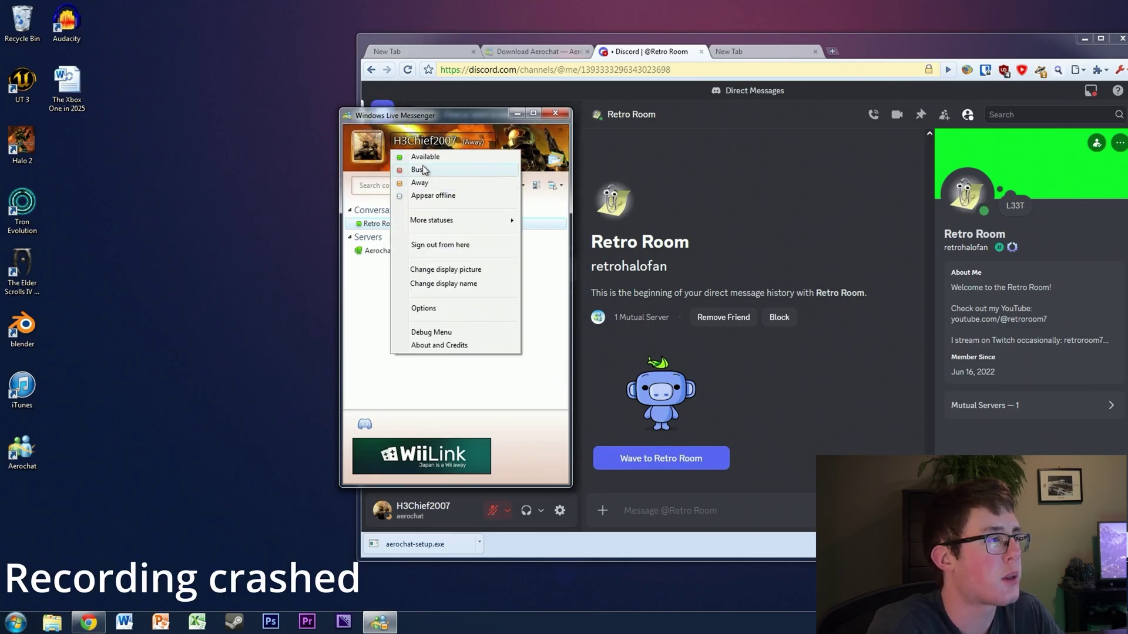
pyautogui.click(467, 156)
pyautogui.click(470, 145)
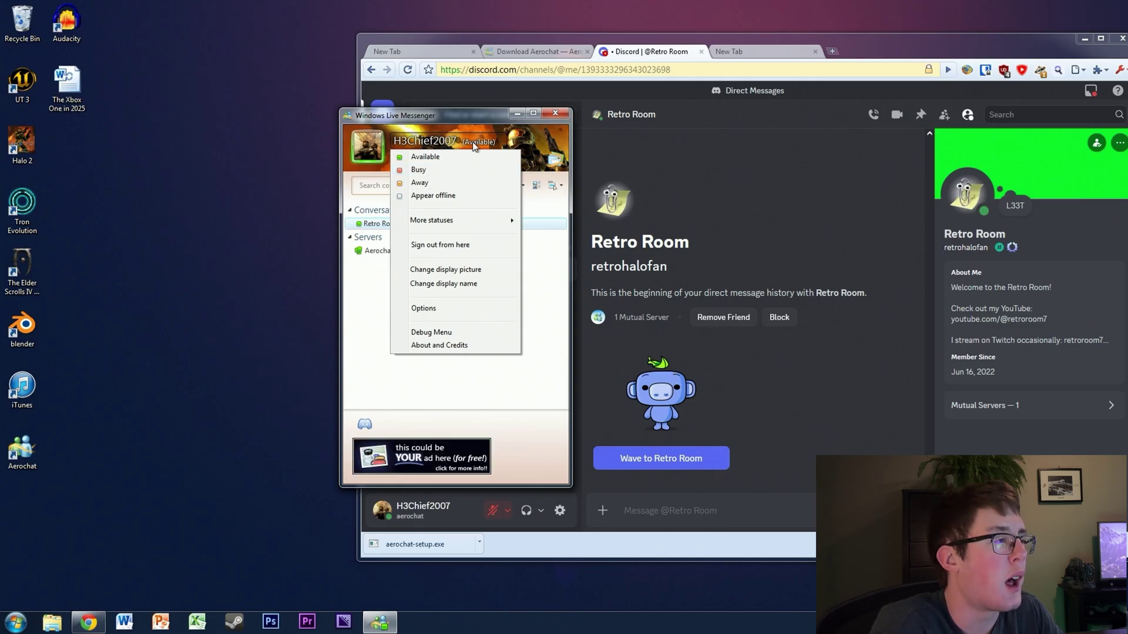
pyautogui.click(555, 164)
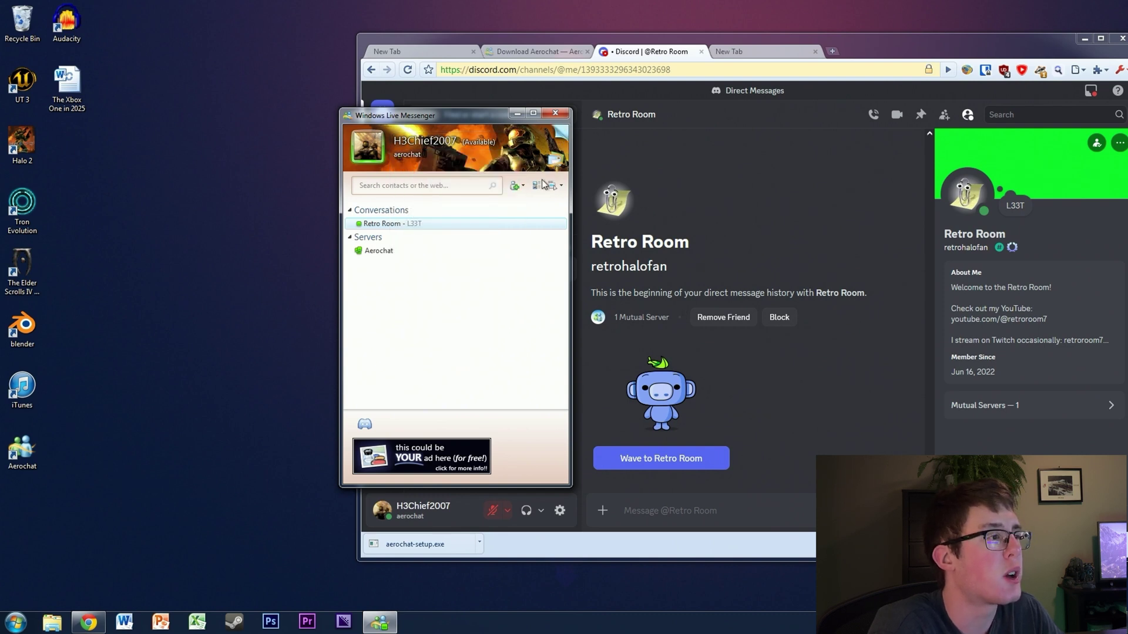
# Open the Retro Room conversation, minimize Chrome and place the conversation window beside the contact list
pyautogui.doubleClick(390, 225)
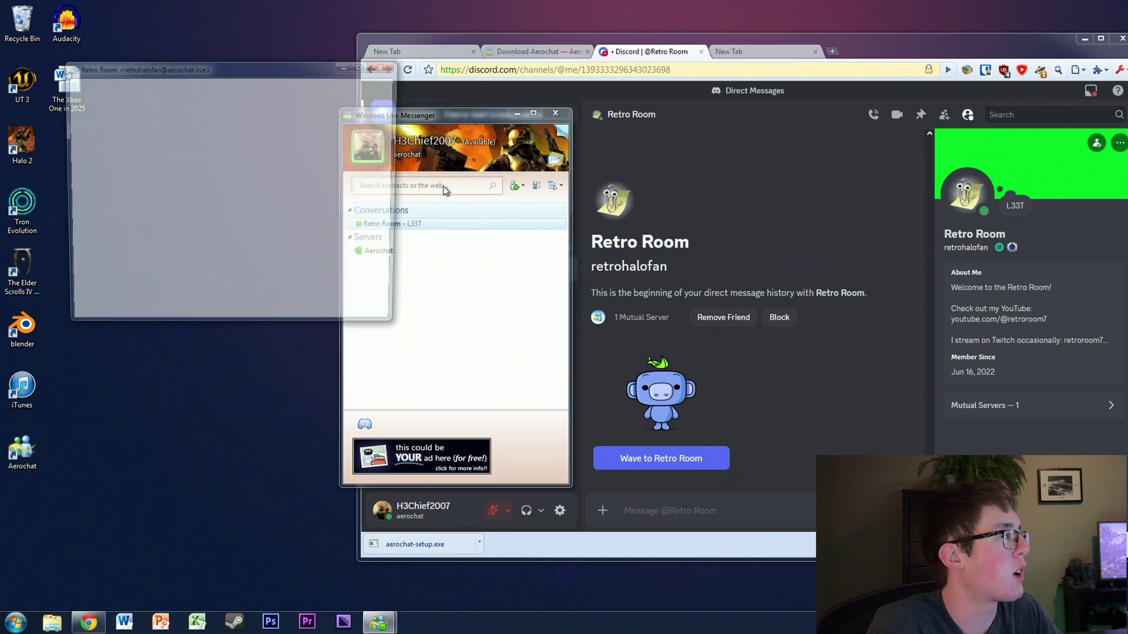
pyautogui.click(1084, 38)
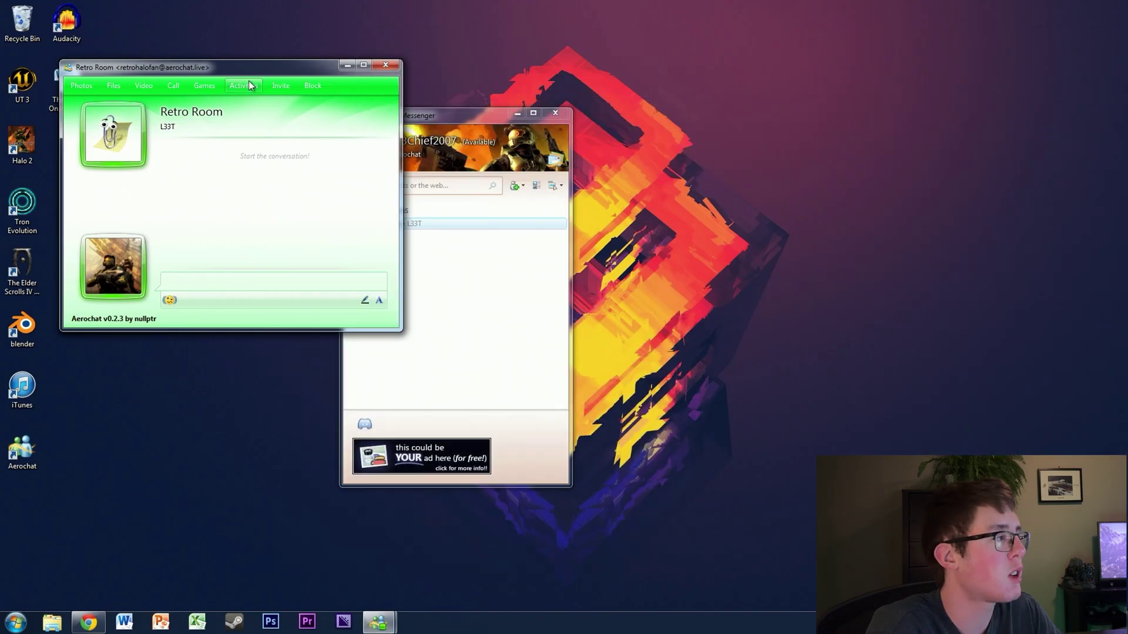
pyautogui.moveTo(249, 67); pyautogui.dragTo(820, 155)
pyautogui.moveTo(466, 116); pyautogui.dragTo(406, 110)
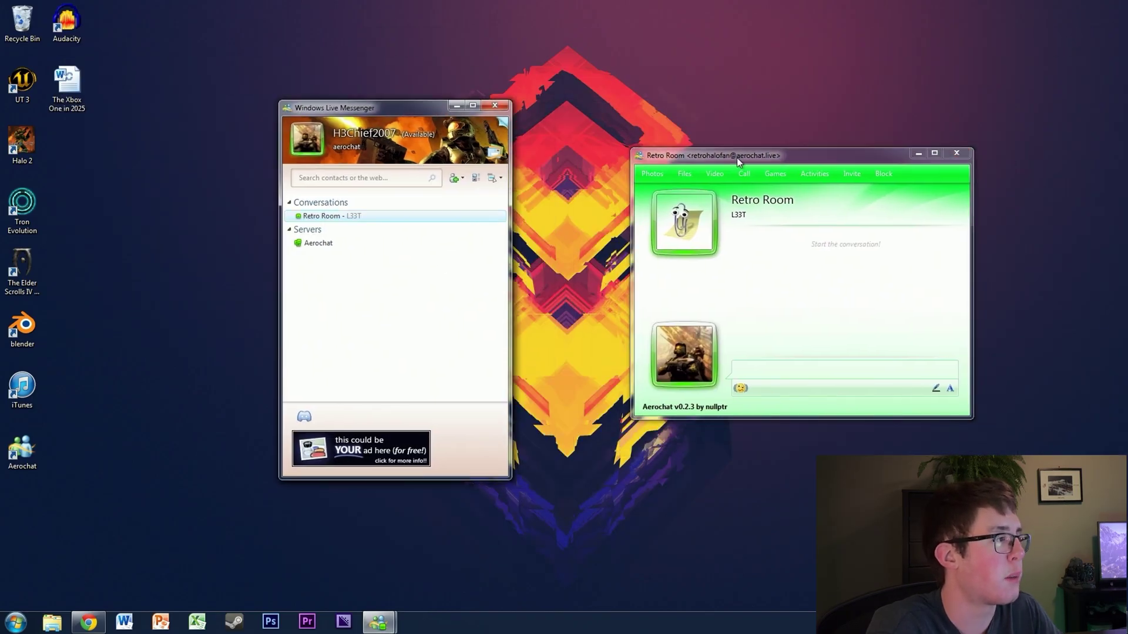
pyautogui.moveTo(737, 157); pyautogui.dragTo(638, 123)
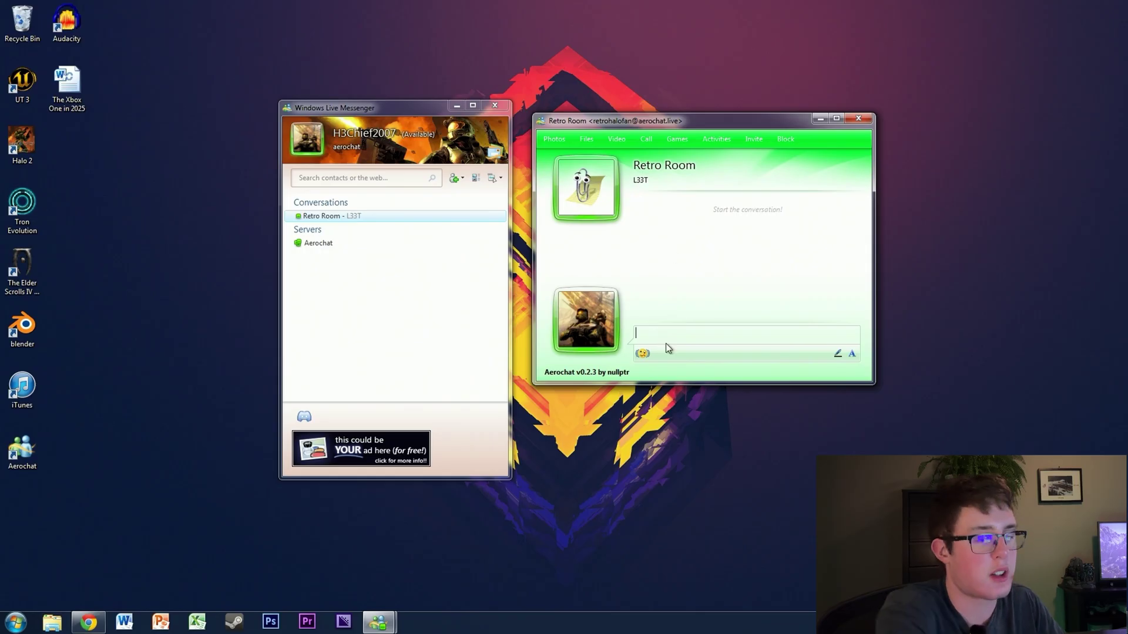
# Restore Chrome and tile the Retro Room conversation on the left half of the desktop with the Discord page on the right half
pyautogui.click(88, 622)
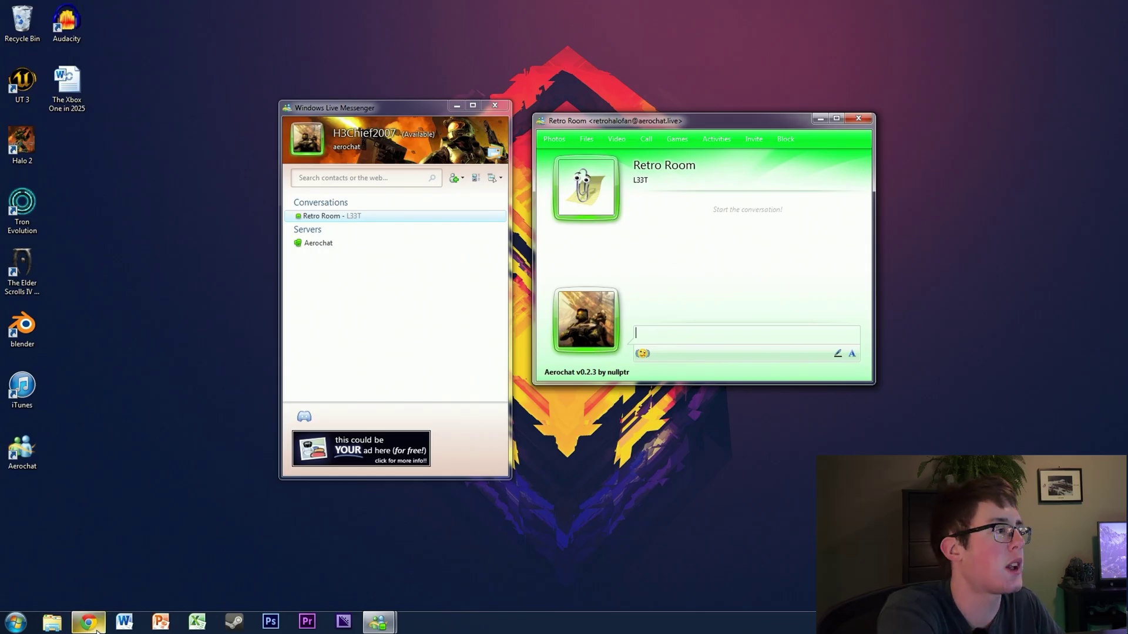
pyautogui.moveTo(864, 41); pyautogui.dragTo(1080, 56)
pyautogui.moveTo(555, 121); pyautogui.dragTo(1, 62)
pyautogui.moveTo(1101, 50); pyautogui.dragTo(1127, 51)
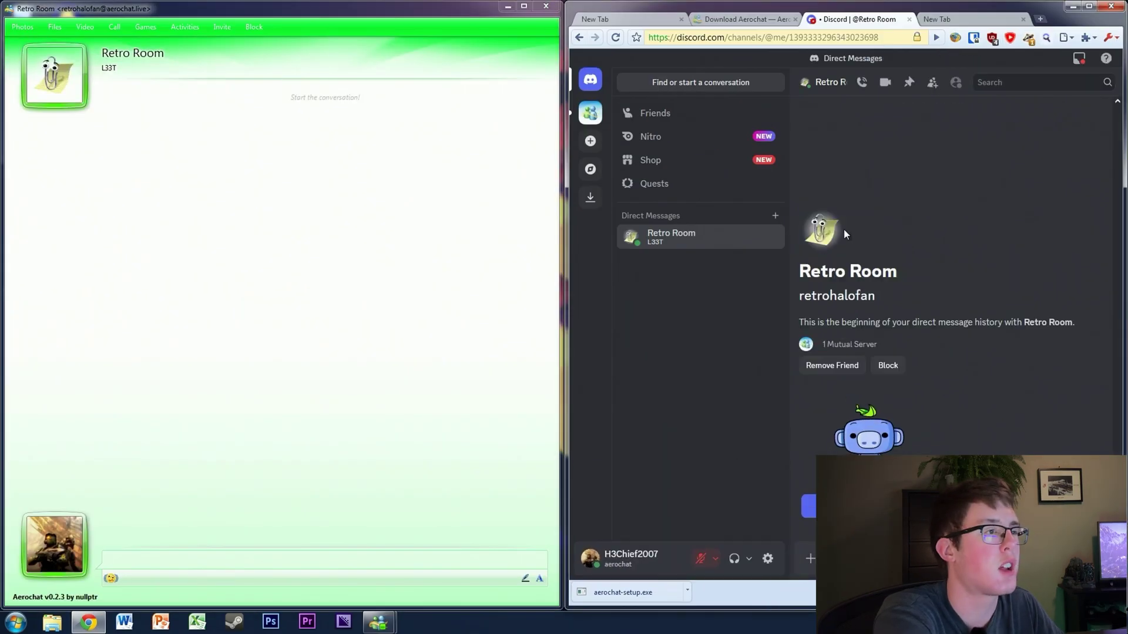
# Send the message "hi" in the Retro Room conversation
pyautogui.click(202, 561)
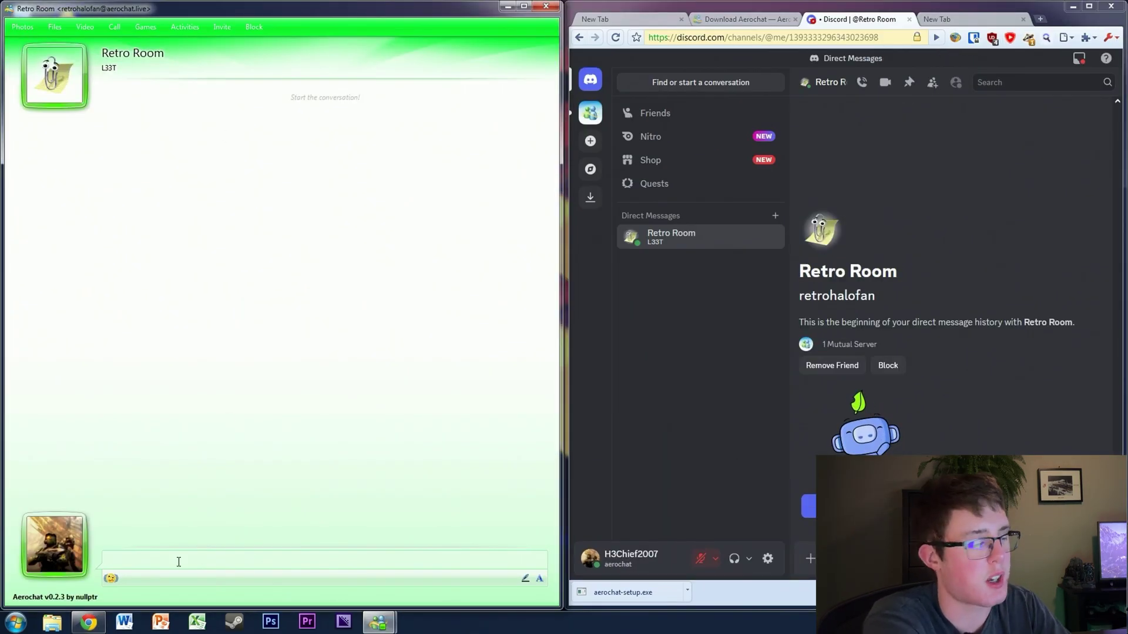
pyautogui.write('hi')
pyautogui.press('Return')
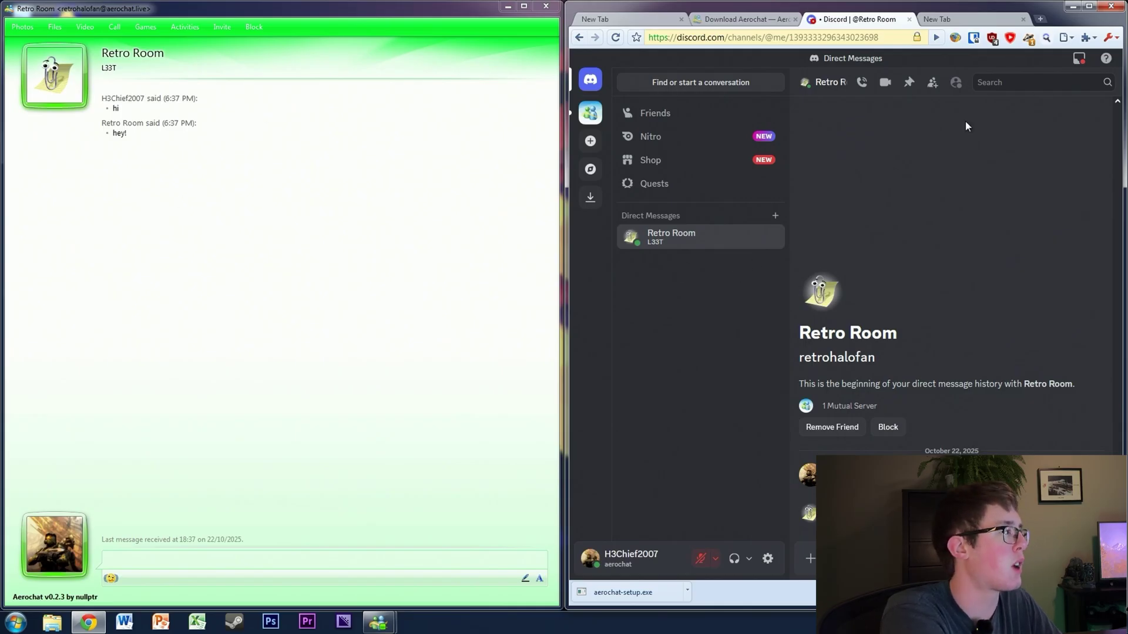
# Minimize Chrome and return the Retro Room conversation to its smaller window beside the contact list
pyautogui.moveTo(981, 7); pyautogui.dragTo(1126, 211)
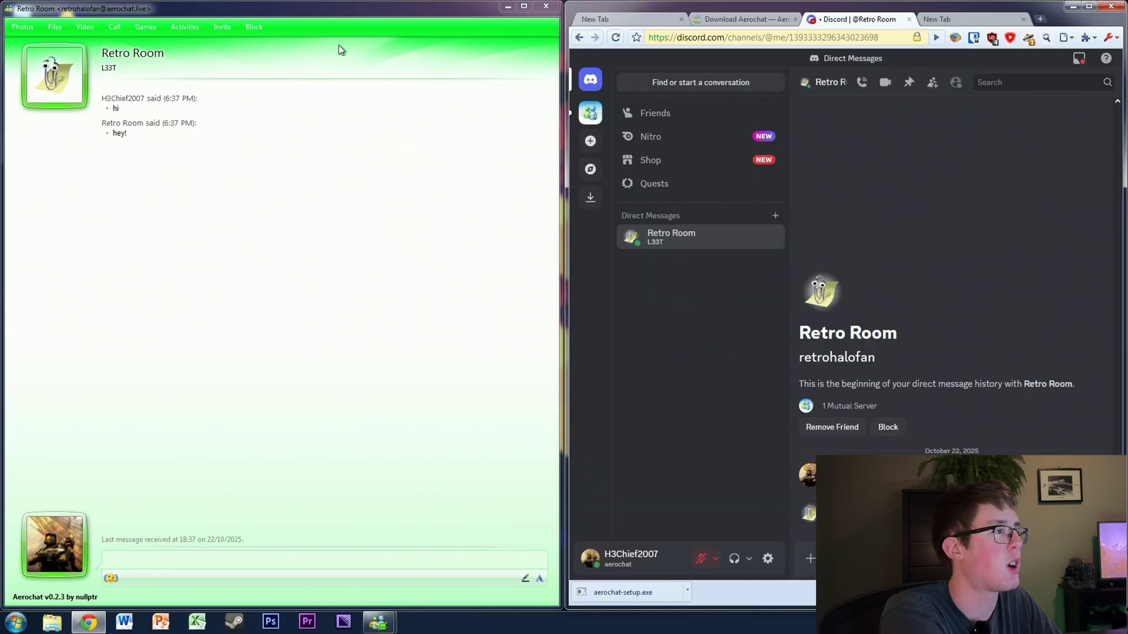
pyautogui.click(276, 43)
pyautogui.moveTo(267, 41); pyautogui.dragTo(2, 387)
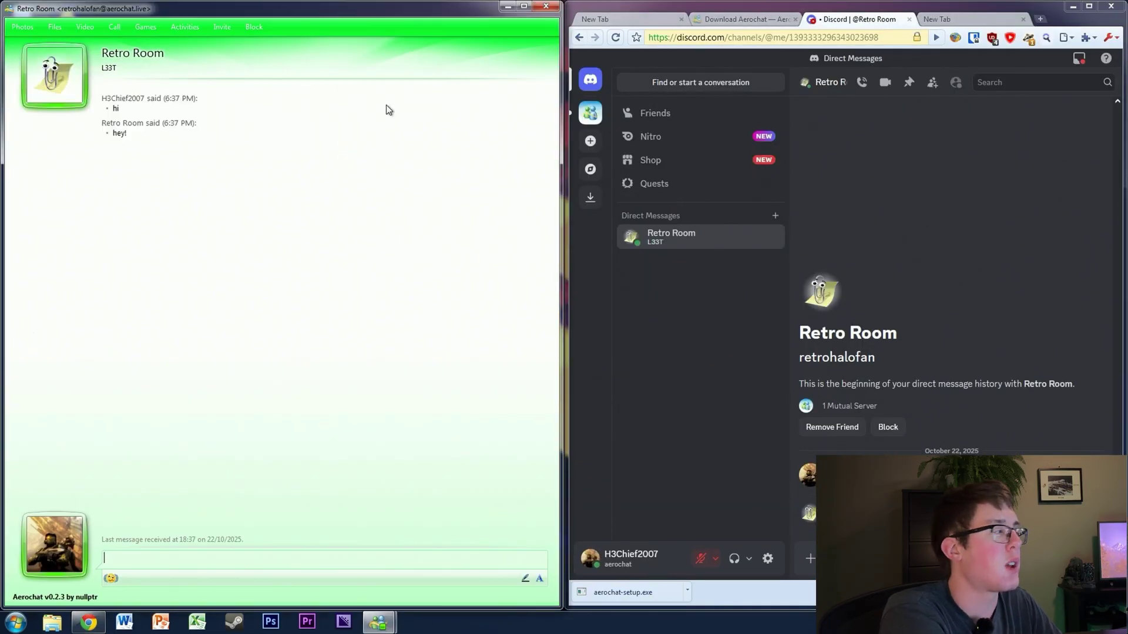
pyautogui.click(1067, 7)
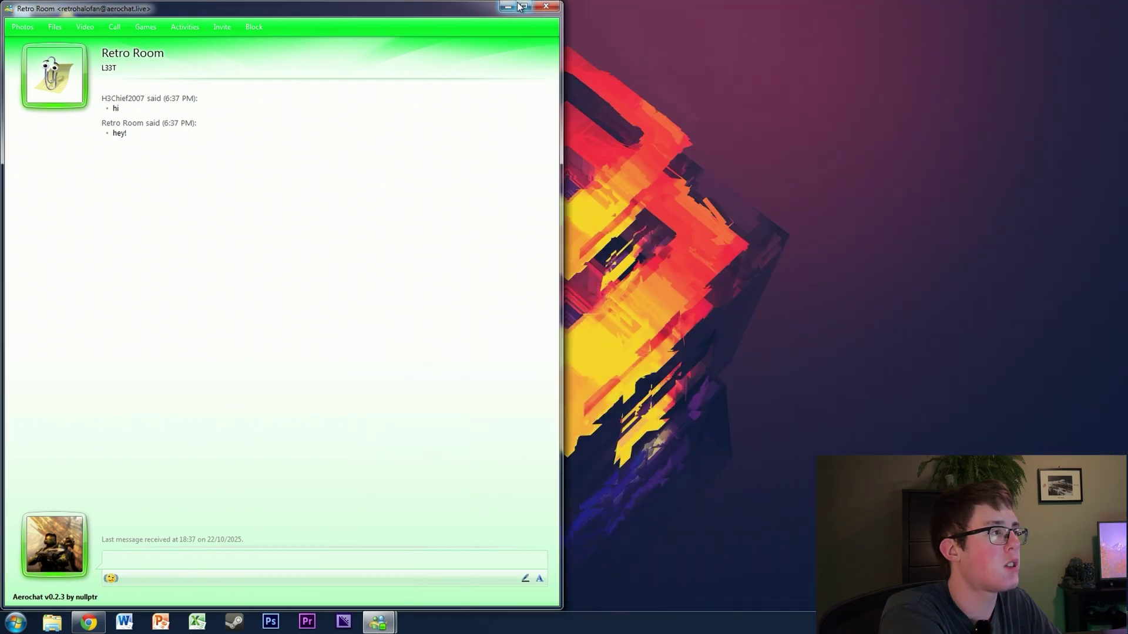
pyautogui.moveTo(385, 43); pyautogui.dragTo(716, 154)
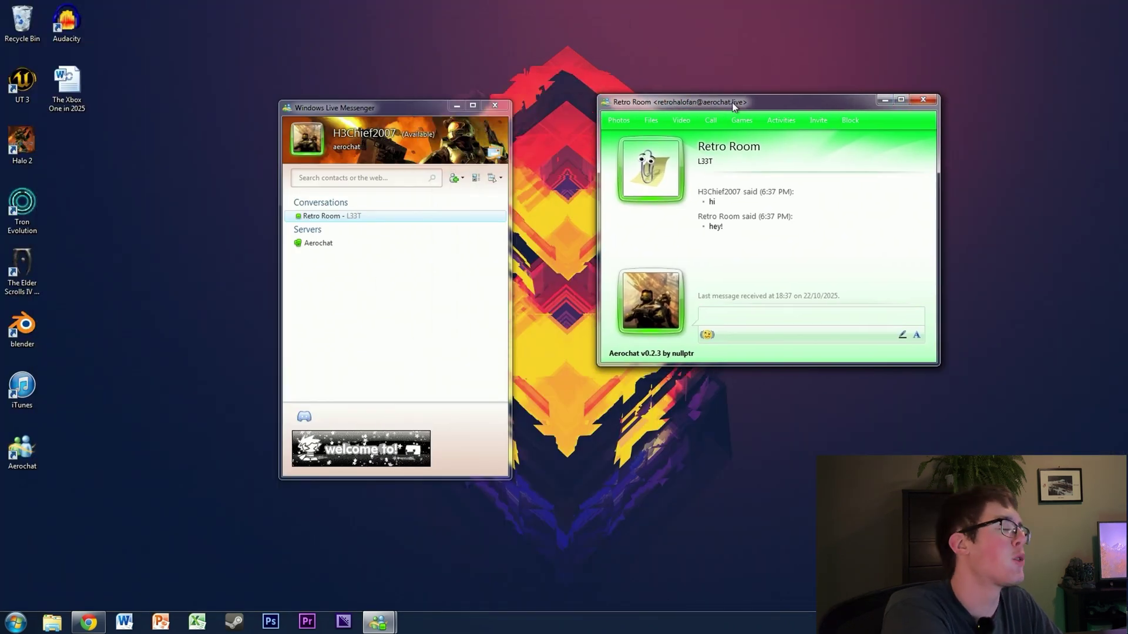
pyautogui.moveTo(760, 99); pyautogui.dragTo(703, 97)
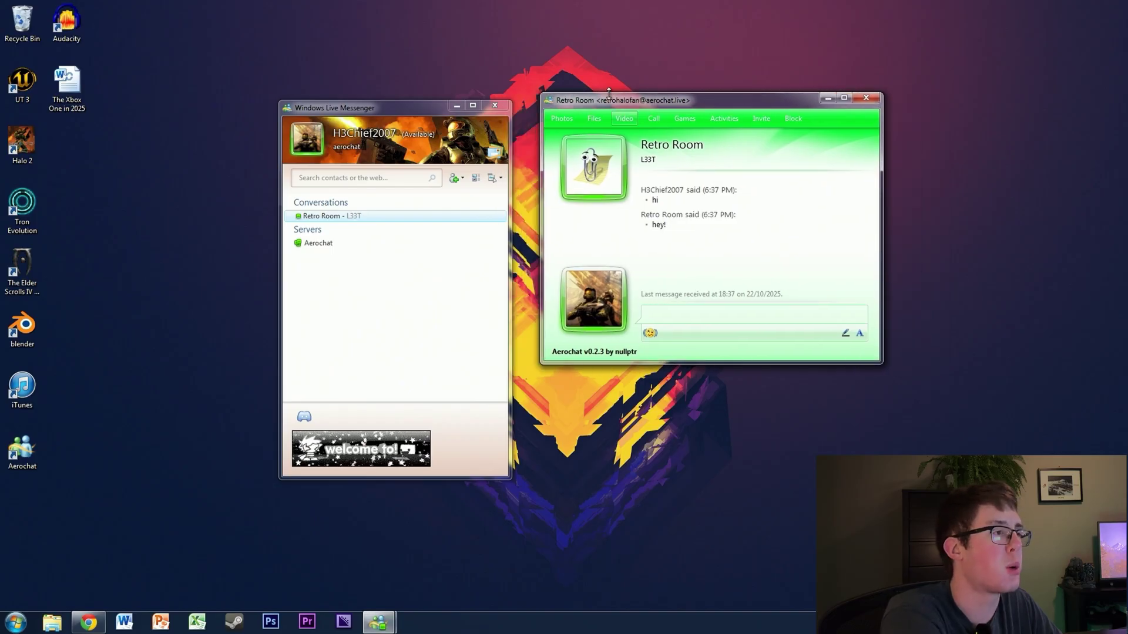
# Try to attach the h3-misc03 picture from Downloads using the conversation's photo option
pyautogui.click(566, 120)
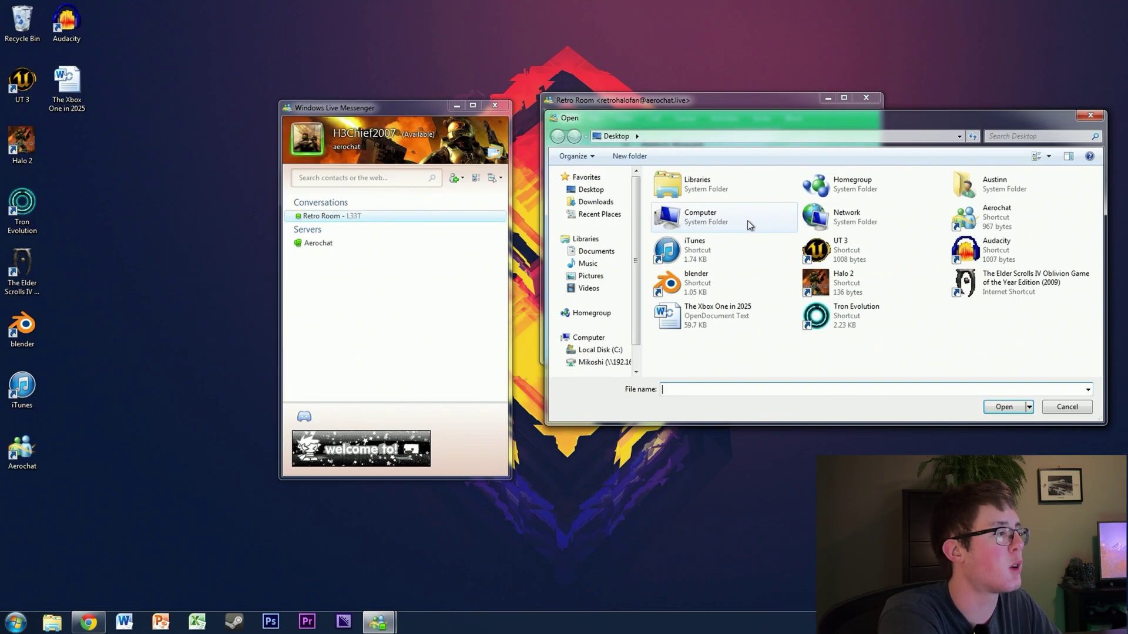
pyautogui.click(594, 202)
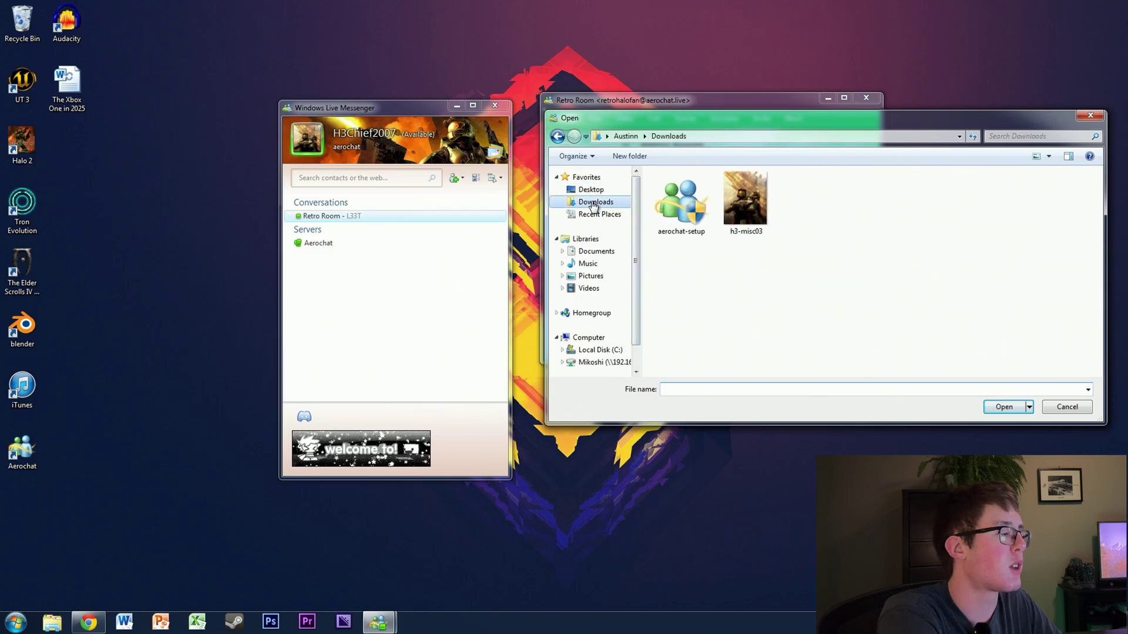
pyautogui.doubleClick(736, 217)
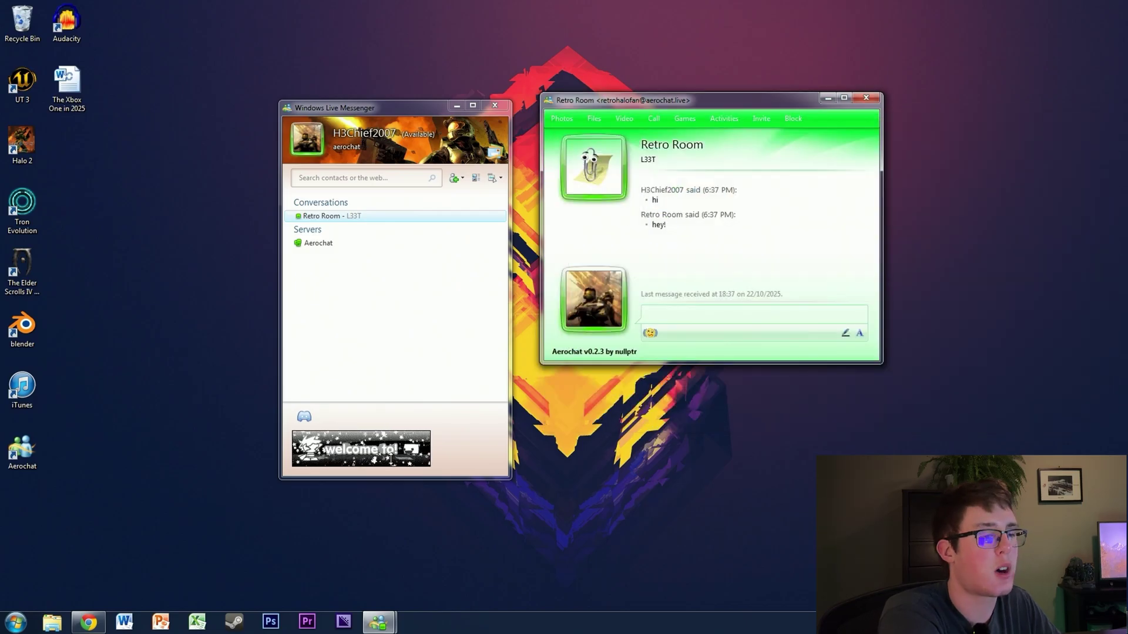
# Attach the h3-misc03 picture to the Retro Room conversation from the Downloads folder in Windows Explorer and send it
pyautogui.click(52, 624)
pyautogui.click(439, 238)
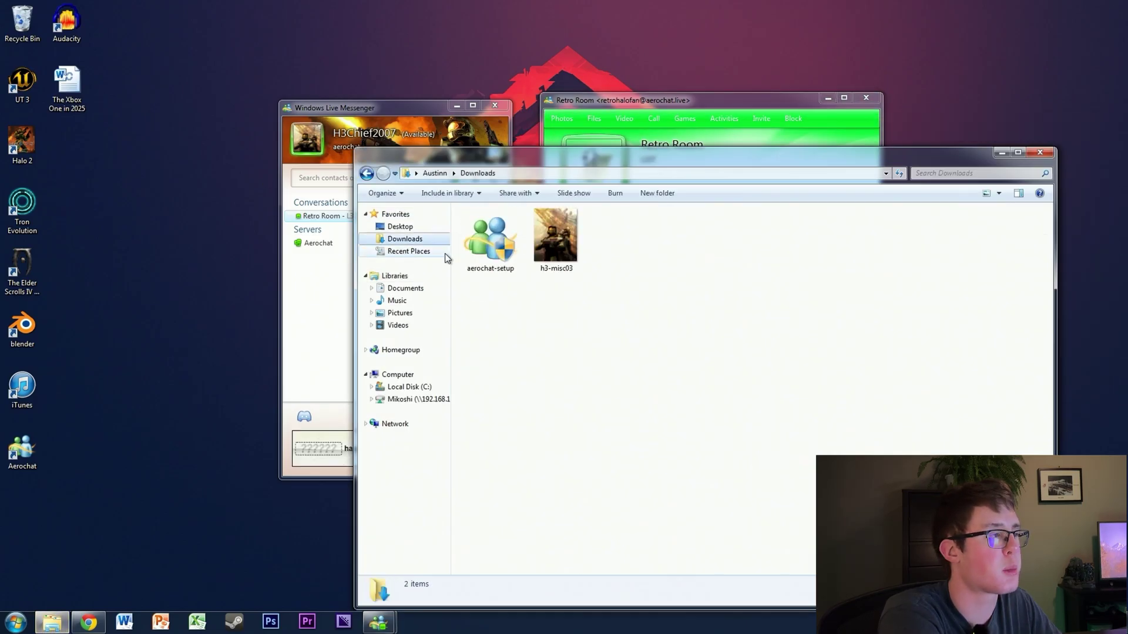
pyautogui.moveTo(590, 170); pyautogui.dragTo(619, 443)
pyautogui.moveTo(584, 511); pyautogui.dragTo(721, 311)
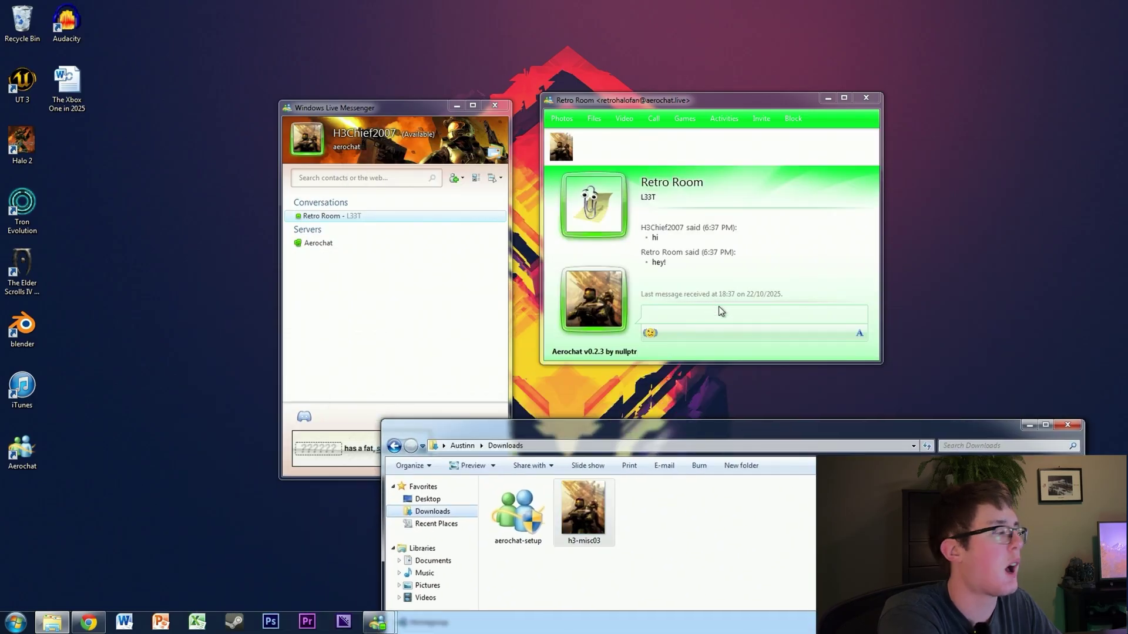
pyautogui.click(1029, 425)
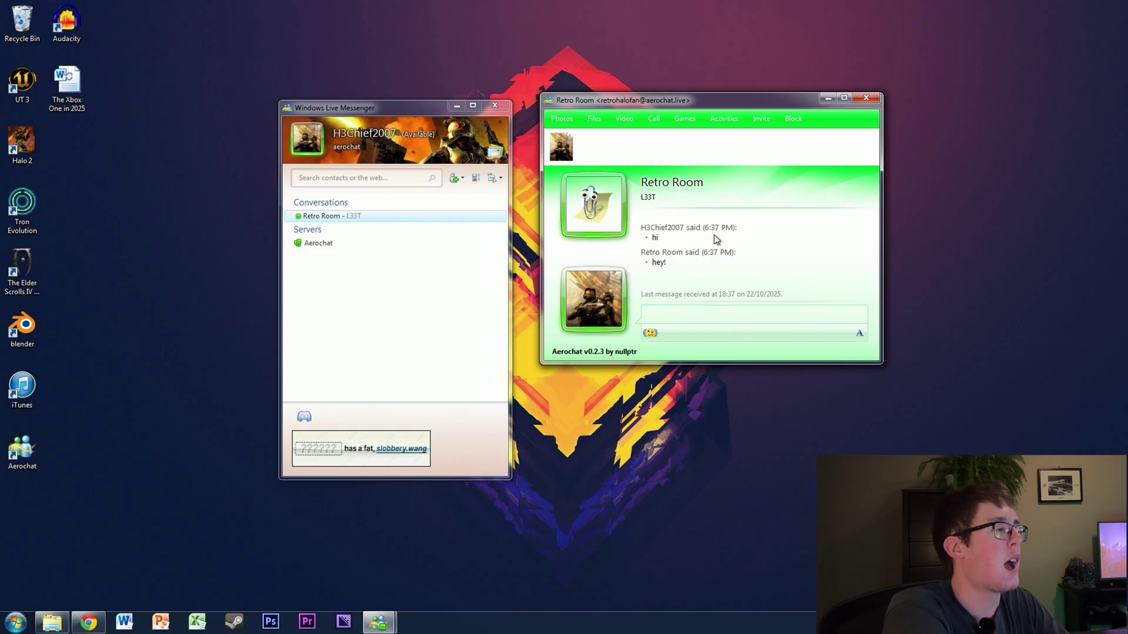
pyautogui.press('Return')
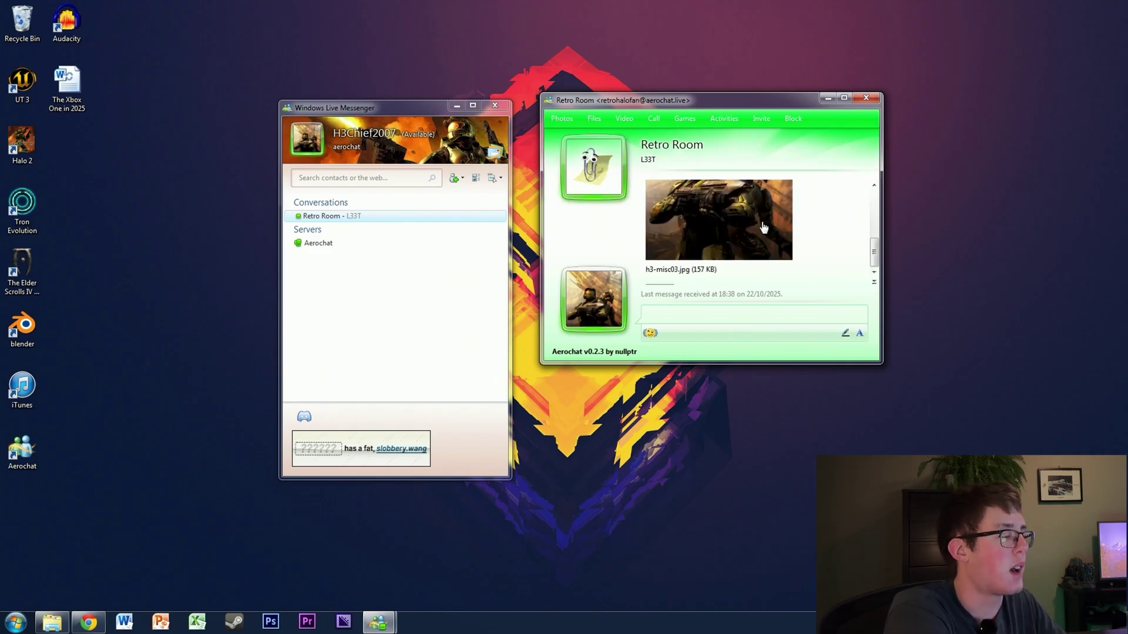
# Enlarge the Retro Room conversation window and check the sent h3-misc03 picture in Discord in Chrome, returning to the conversation
pyautogui.scroll(2, 743, 243)
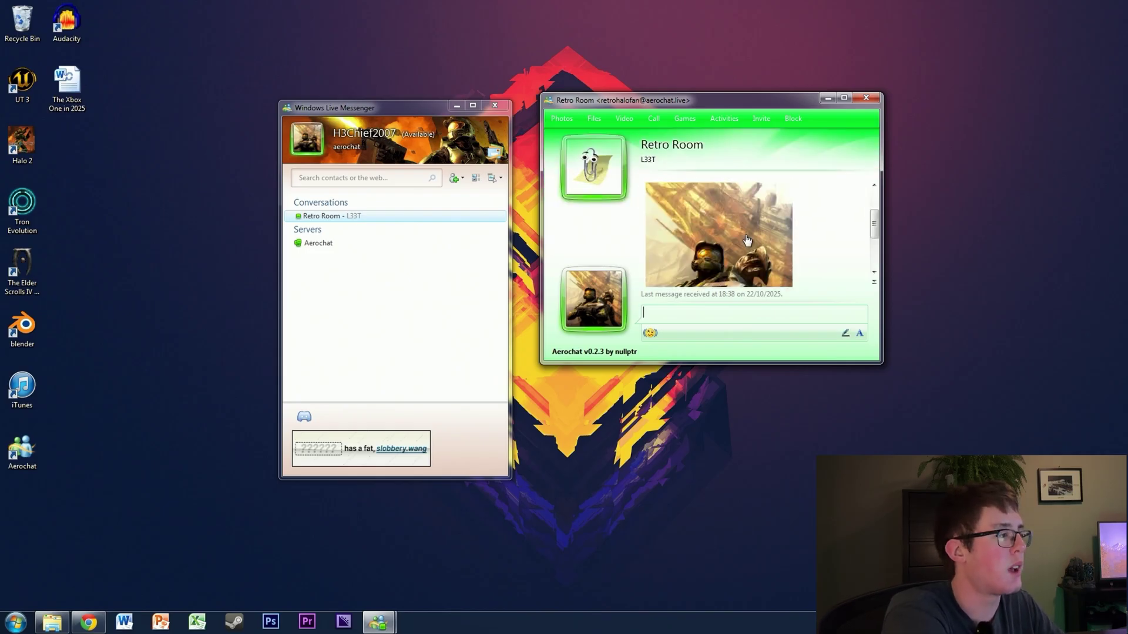
pyautogui.moveTo(880, 365); pyautogui.dragTo(951, 496)
pyautogui.click(88, 622)
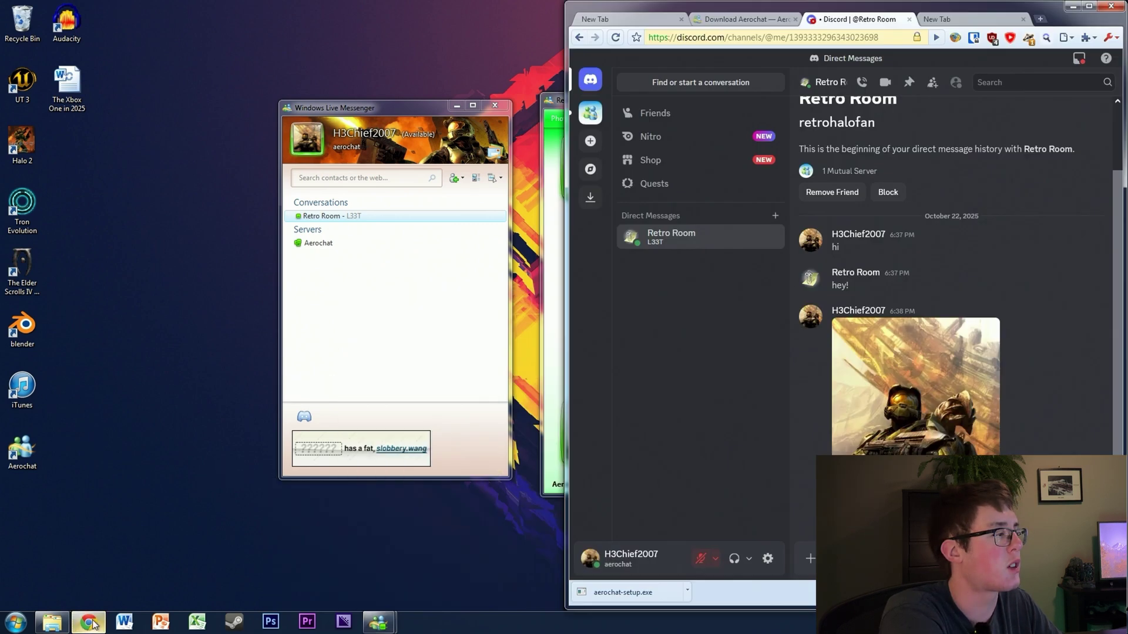
pyautogui.click(88, 622)
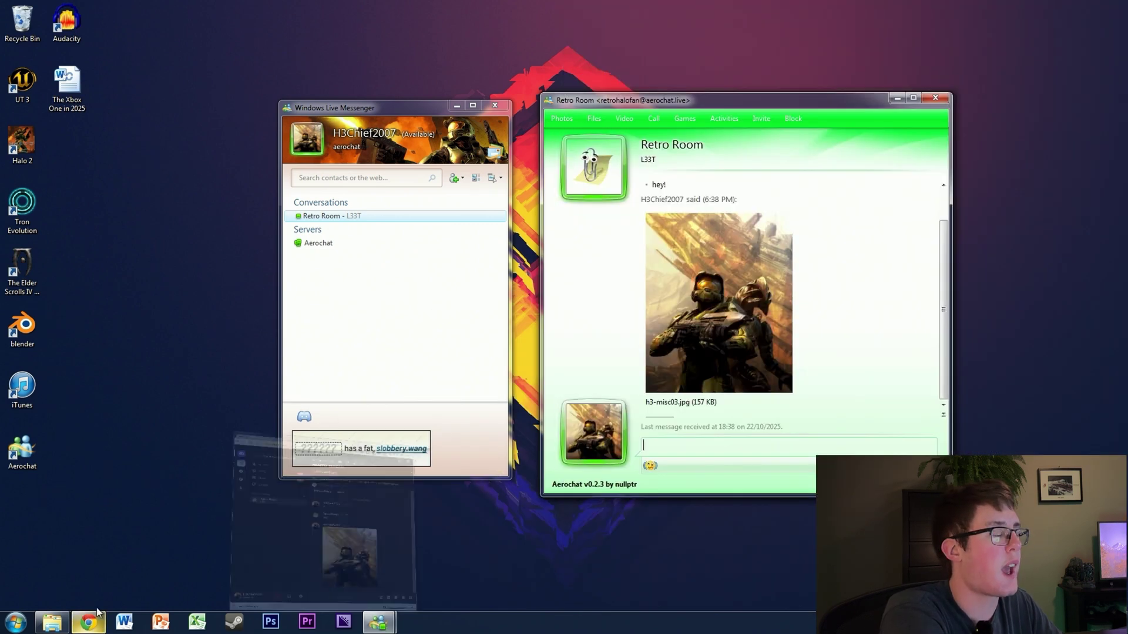
# Attach the document The Xbox One in 2025 from the Desktop to the Retro Room conversation and send it
pyautogui.click(595, 118)
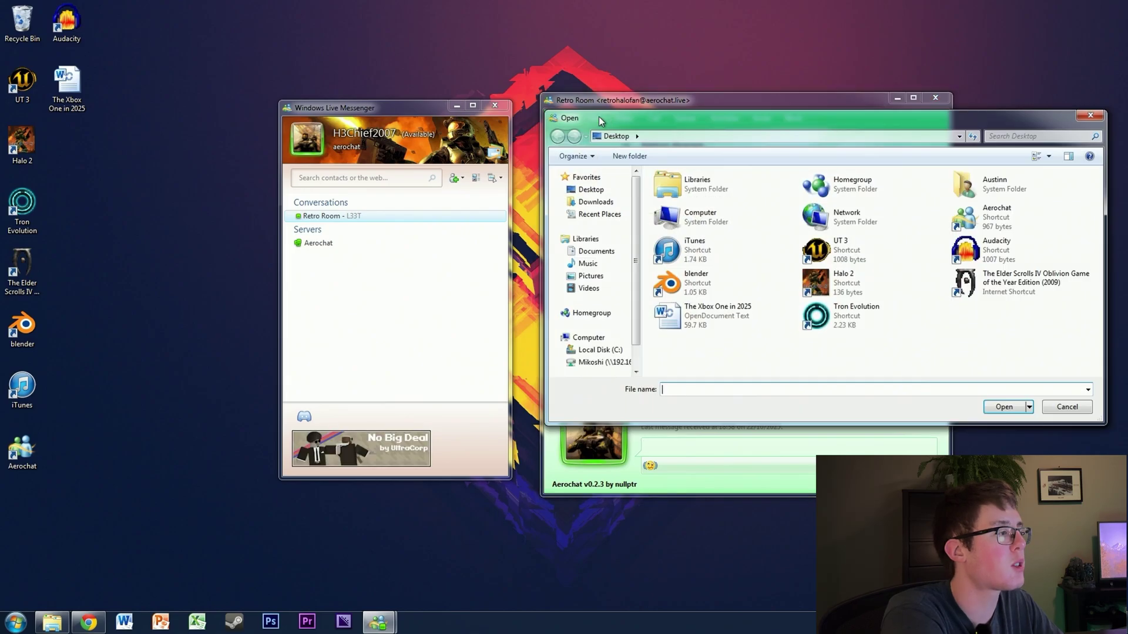
pyautogui.doubleClick(748, 316)
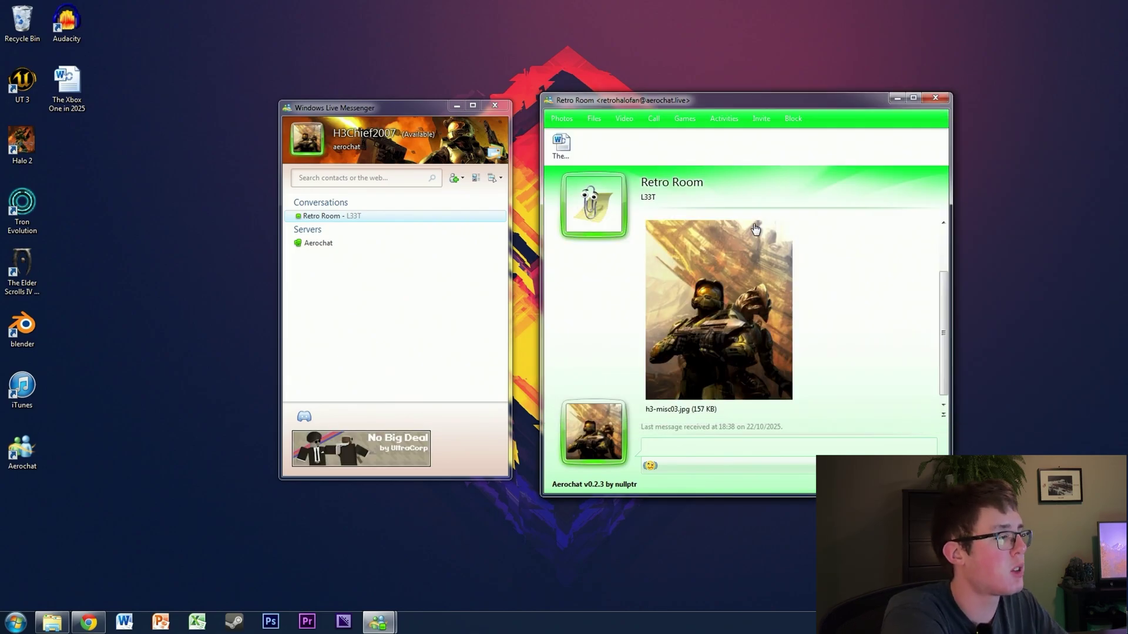
pyautogui.press('Return')
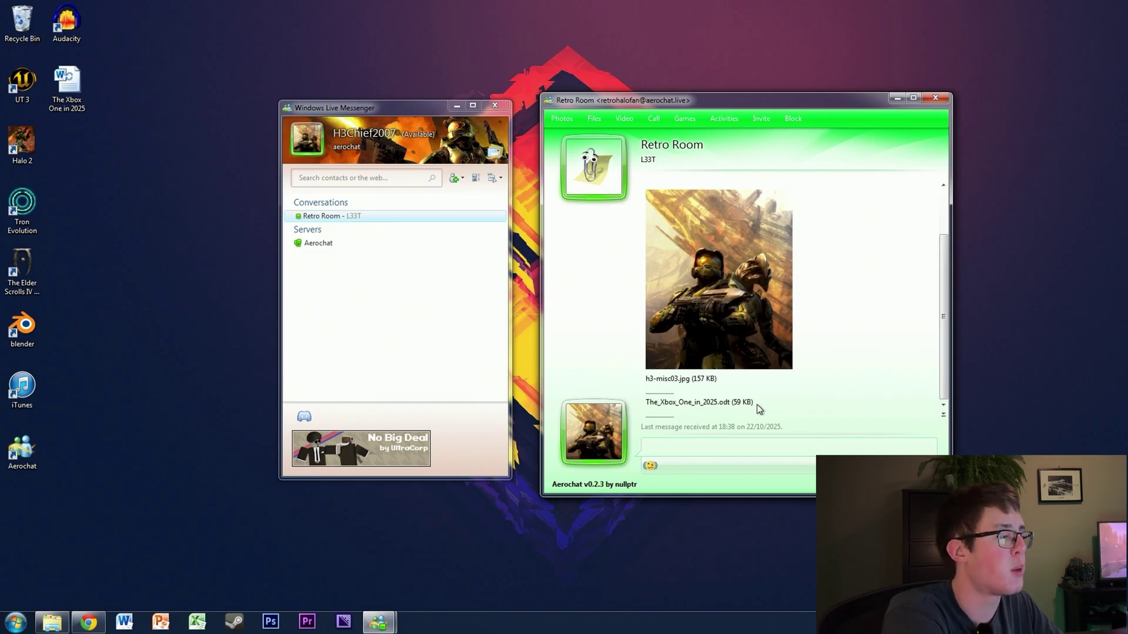
# Switch to Discord in Chrome, download The Xbox One in 2025.odt from the Retro Room chat, and minimize Chrome
pyautogui.click(103, 616)
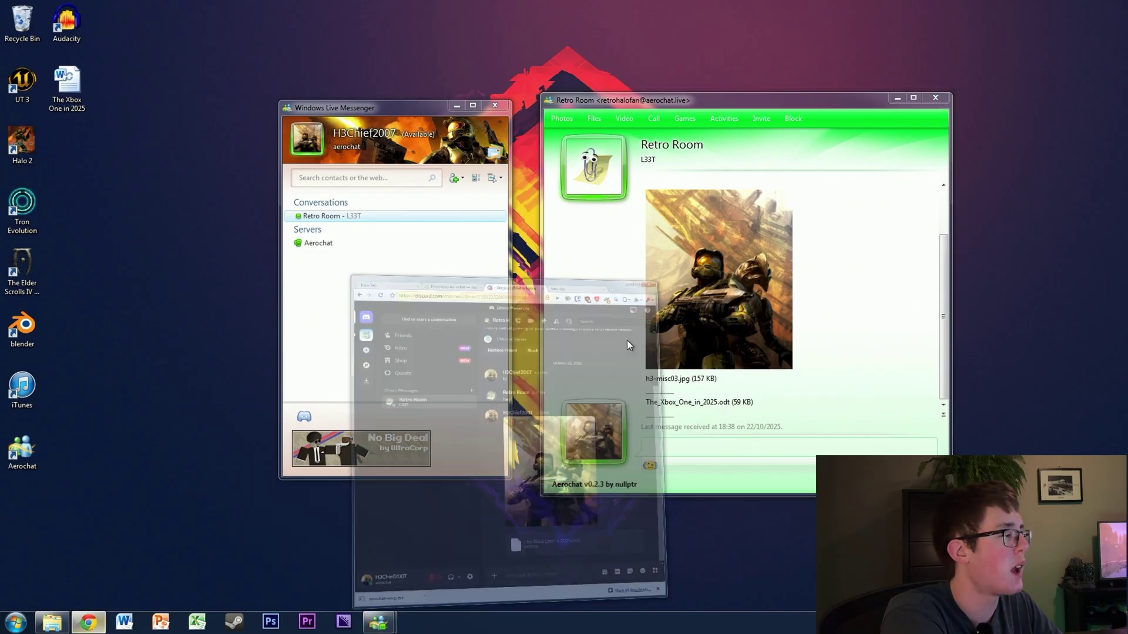
pyautogui.click(1081, 491)
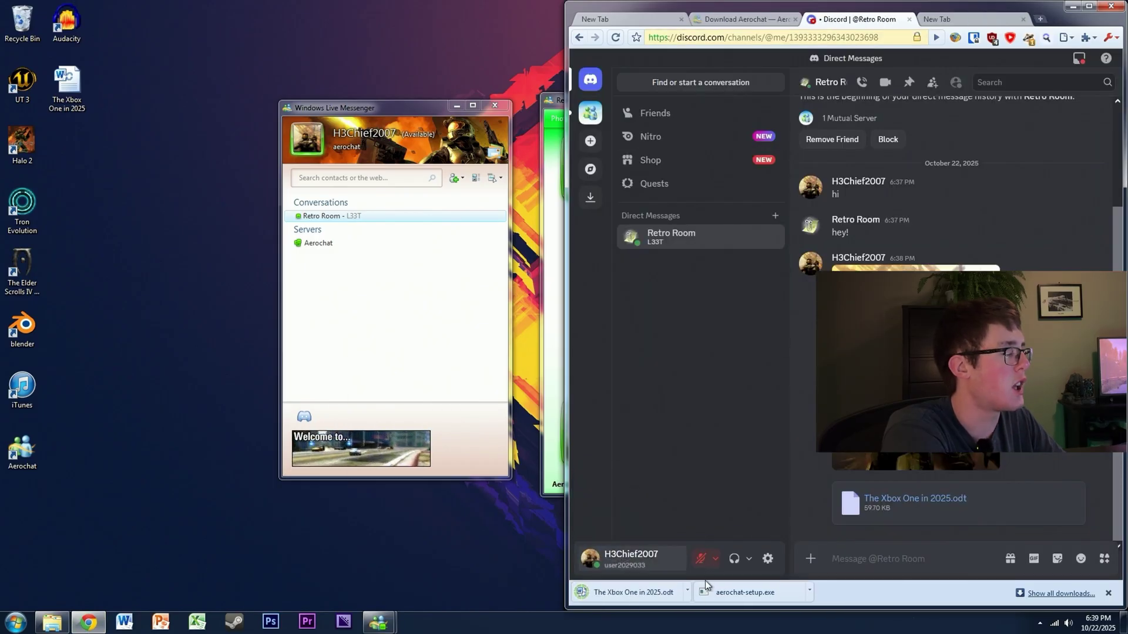
pyautogui.click(1071, 6)
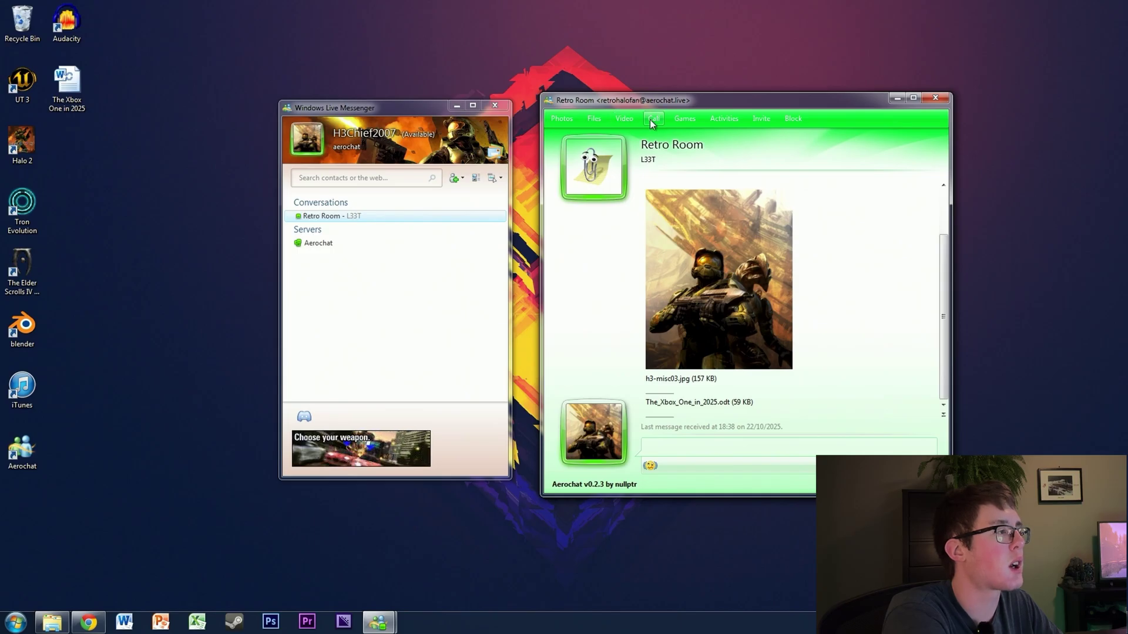
# Try the Games, Activities, Invite and Block options of the Retro Room conversation, dismissing each dialog
pyautogui.click(684, 119)
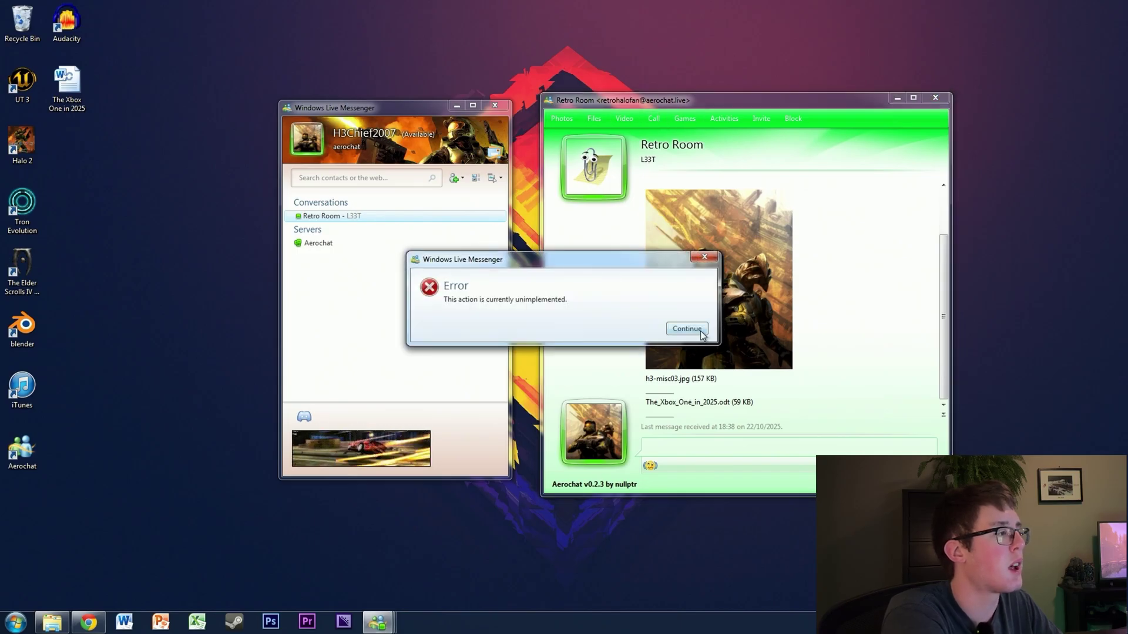
pyautogui.click(702, 333)
pyautogui.click(718, 118)
pyautogui.click(692, 330)
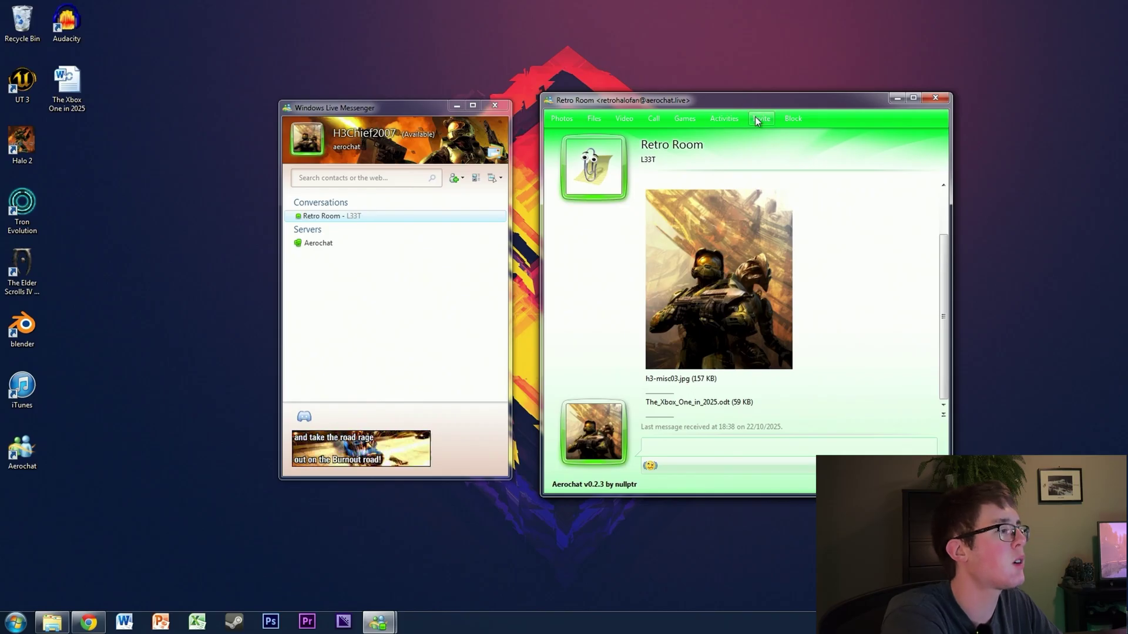
pyautogui.click(757, 119)
pyautogui.click(699, 332)
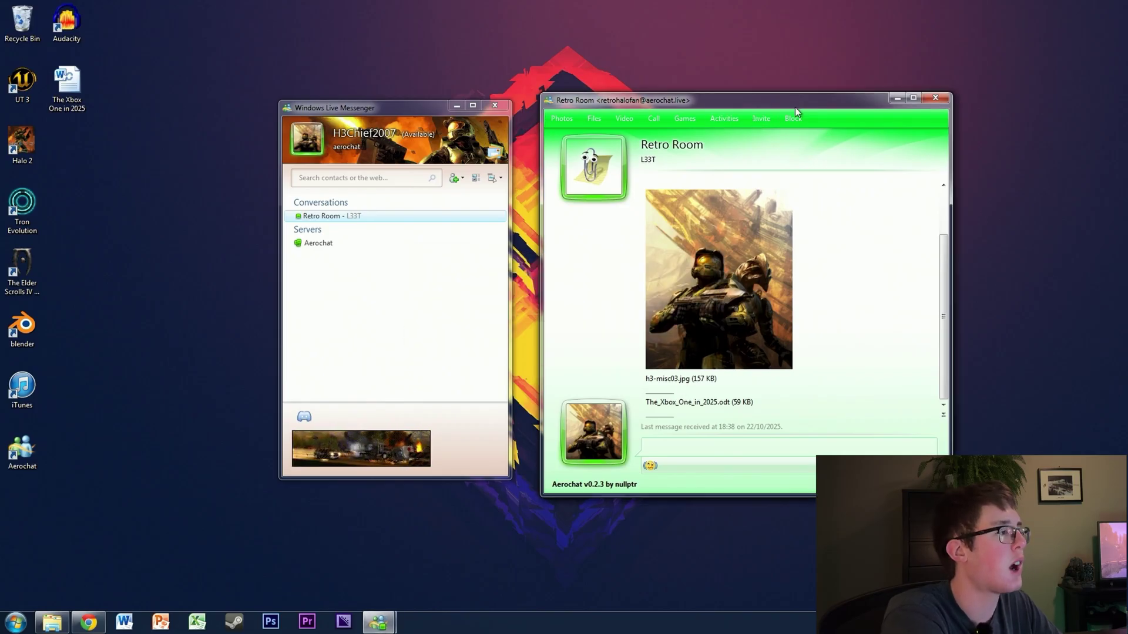
pyautogui.click(785, 120)
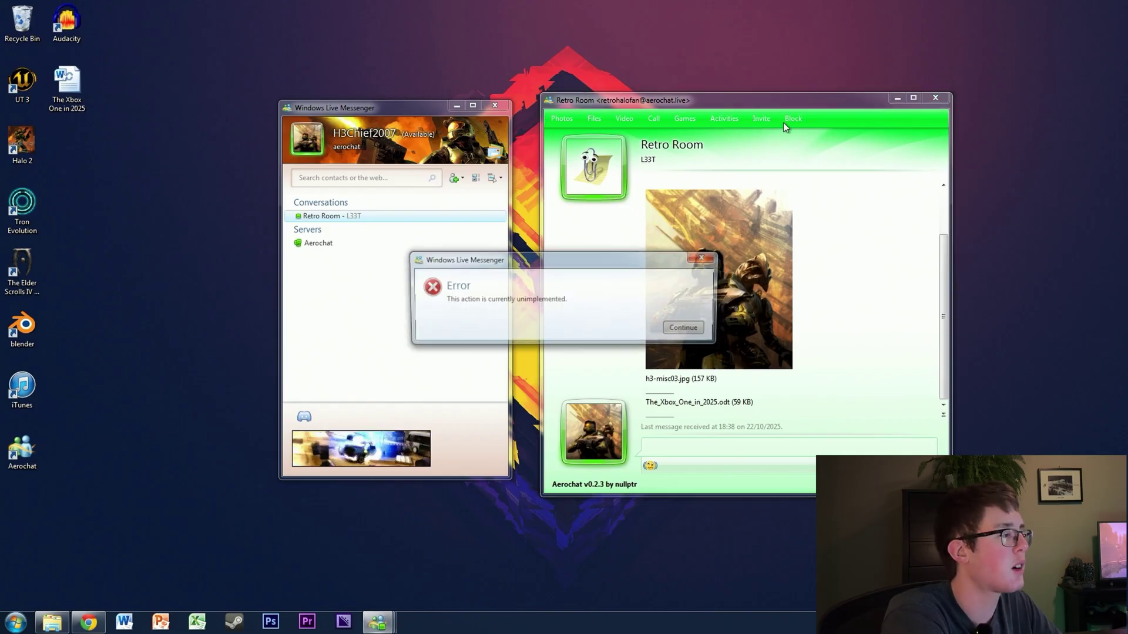
pyautogui.click(699, 332)
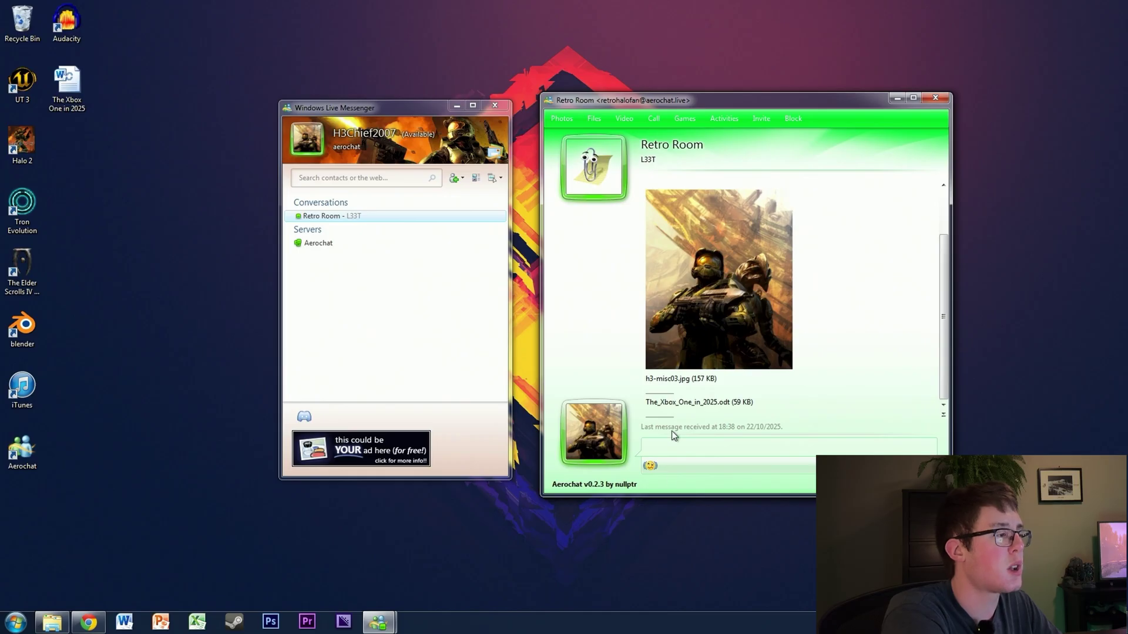
# Send nudges in the Retro Room conversation and shift its window slightly away from the contact list
pyautogui.click(649, 467)
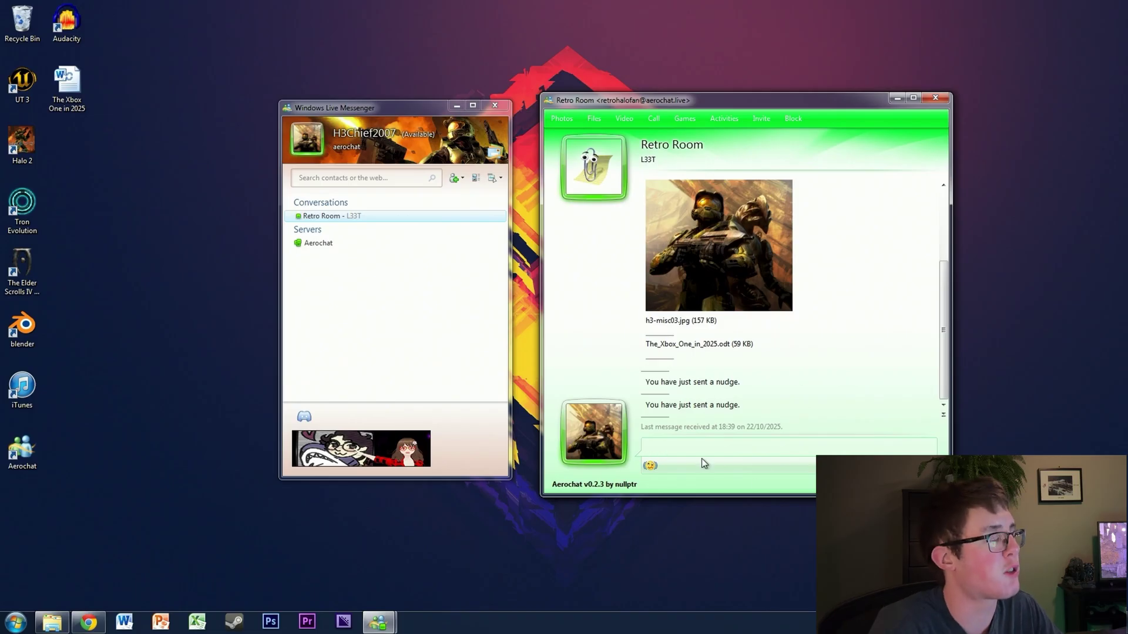
pyautogui.moveTo(649, 100); pyautogui.dragTo(672, 102)
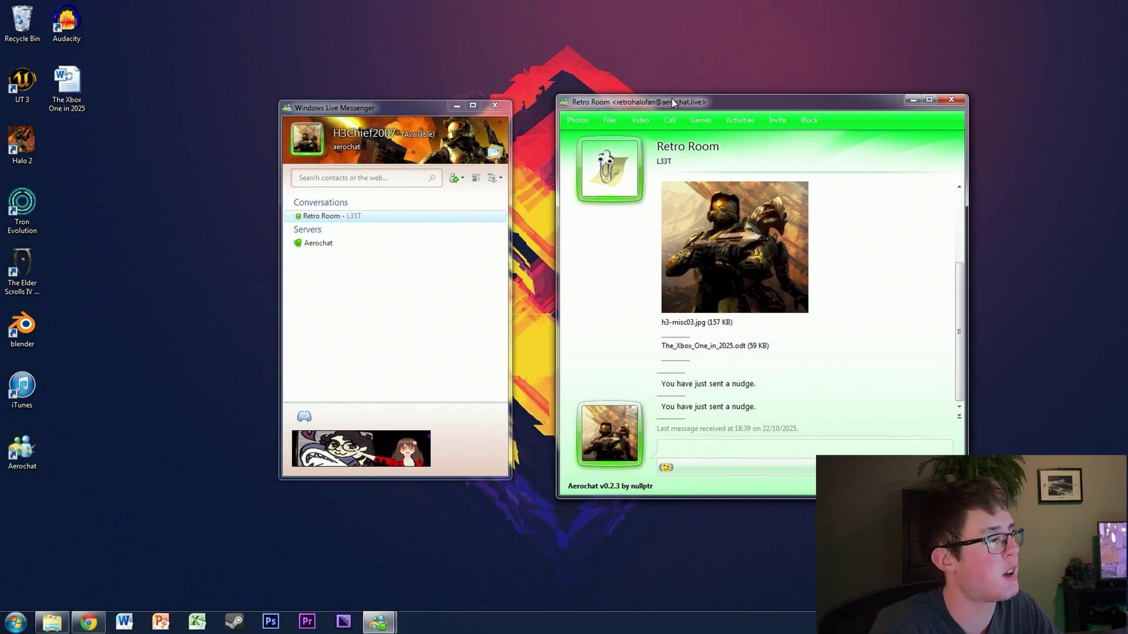
pyautogui.click(679, 468)
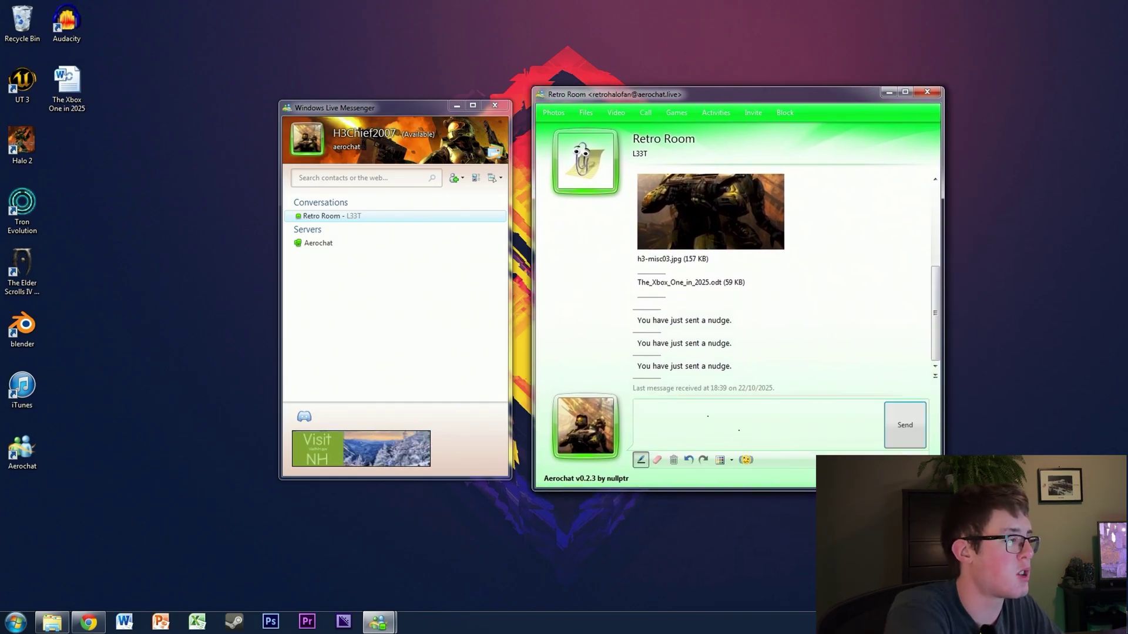
# Draw freehand strokes in the Retro Room handwriting area and undo the stray dot beside them
pyautogui.moveTo(689, 415)
pyautogui.mouseDown()
pyautogui.moveTo(687, 451)
pyautogui.moveTo(721, 411)
pyautogui.mouseUp()
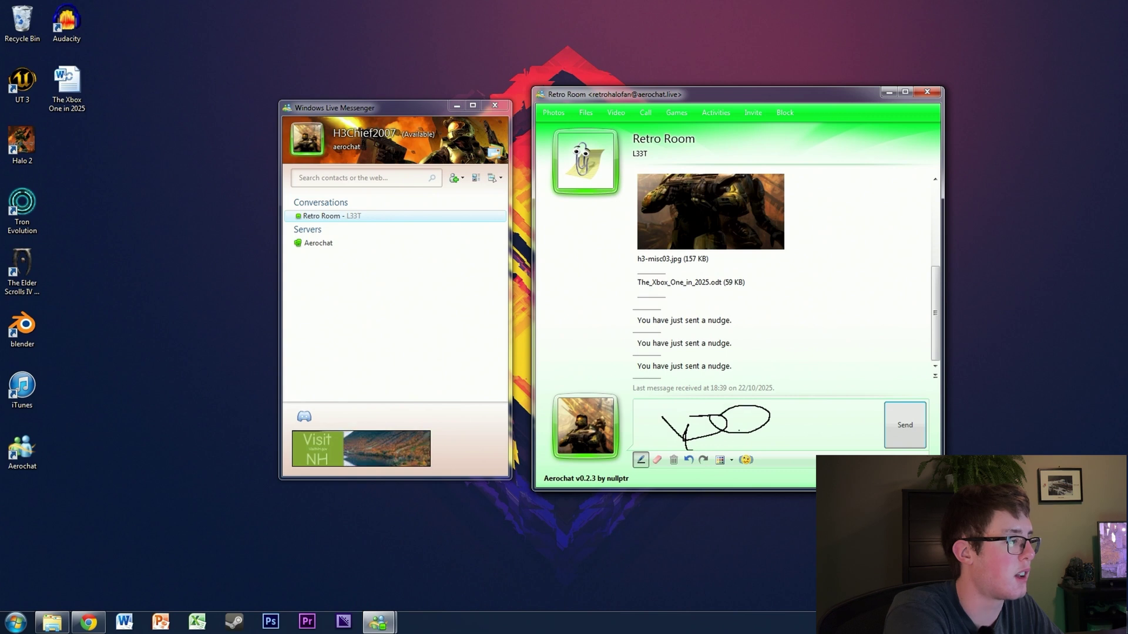
pyautogui.moveTo(658, 434); pyautogui.dragTo(660, 415)
pyautogui.click(646, 413)
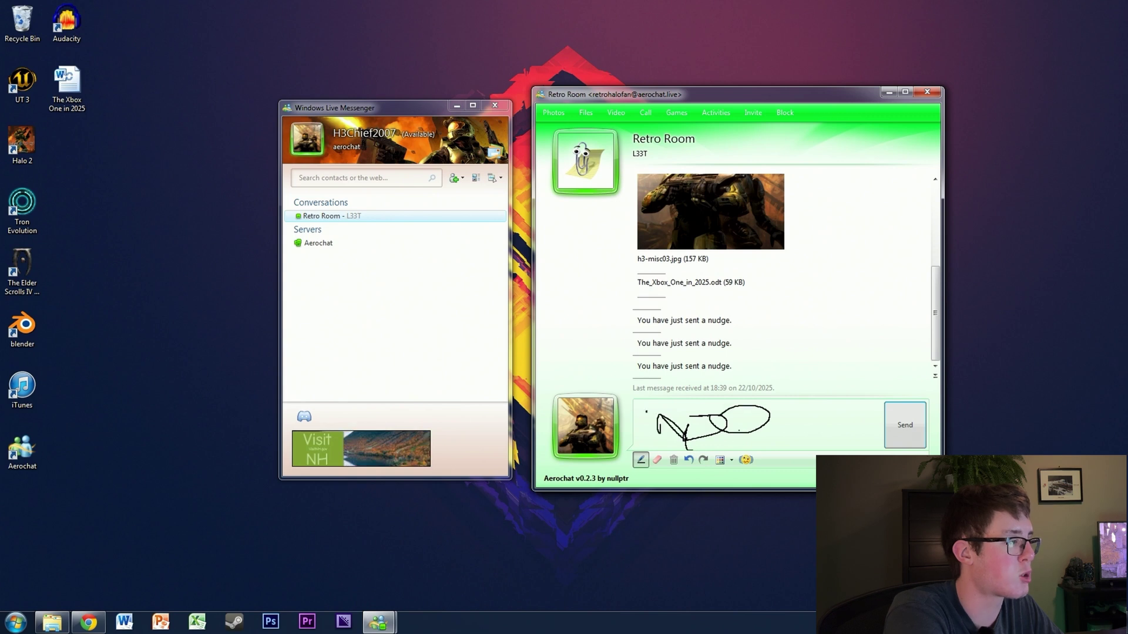
pyautogui.click(689, 460)
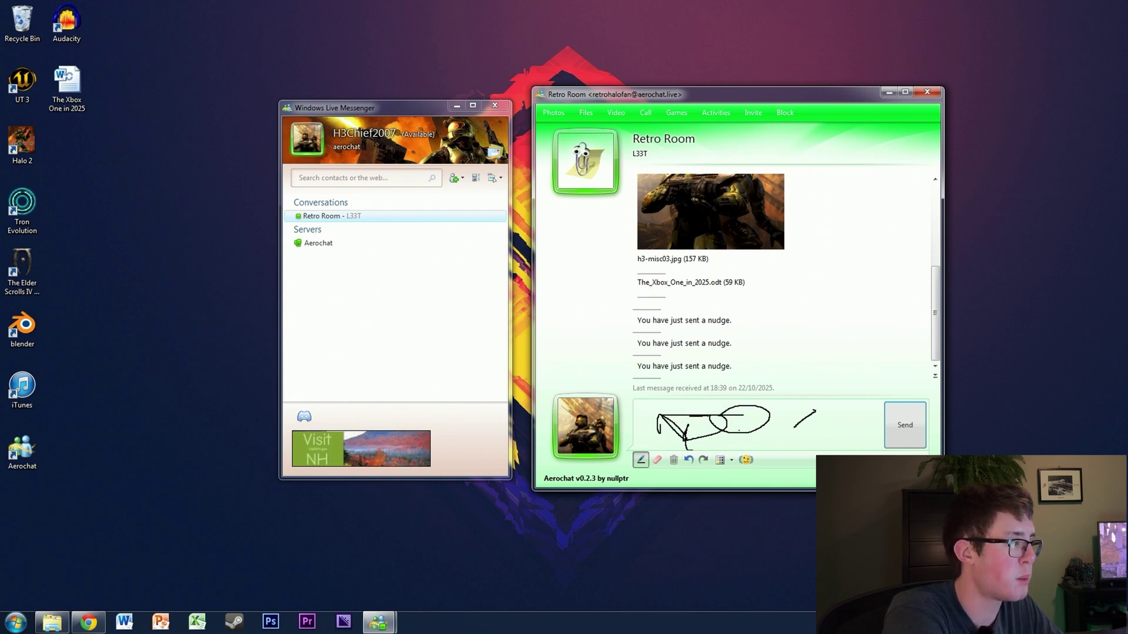
# Add a separate stroke to the handwritten drawing, erase its outer end, then send it and leave handwriting mode
pyautogui.moveTo(787, 412); pyautogui.dragTo(815, 410)
pyautogui.click(658, 460)
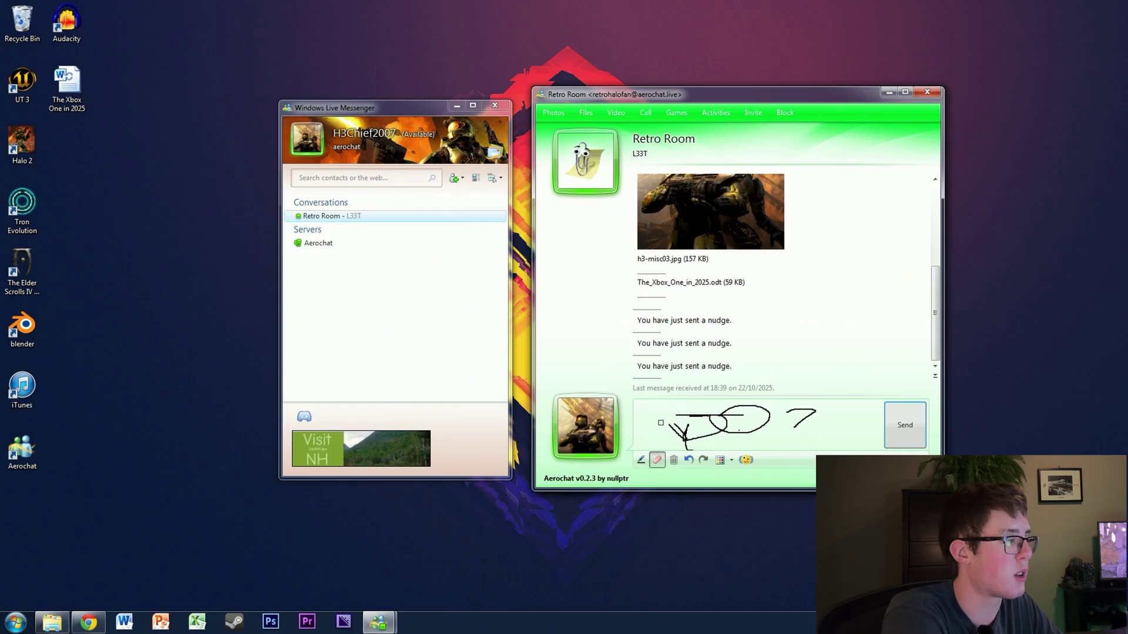
pyautogui.click(923, 446)
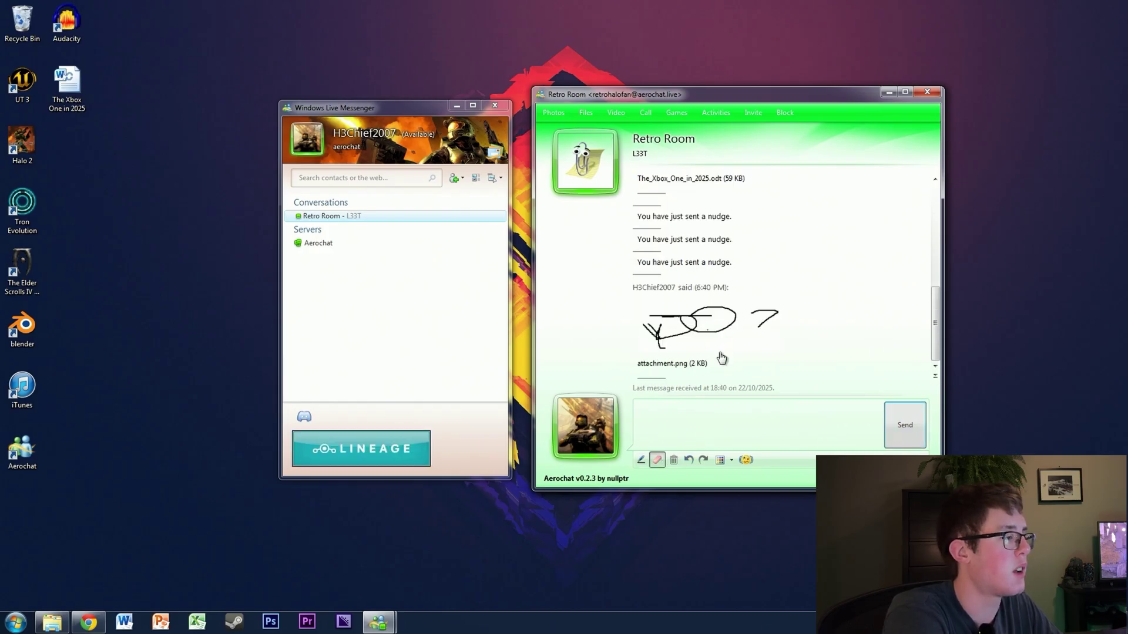
pyautogui.click(641, 460)
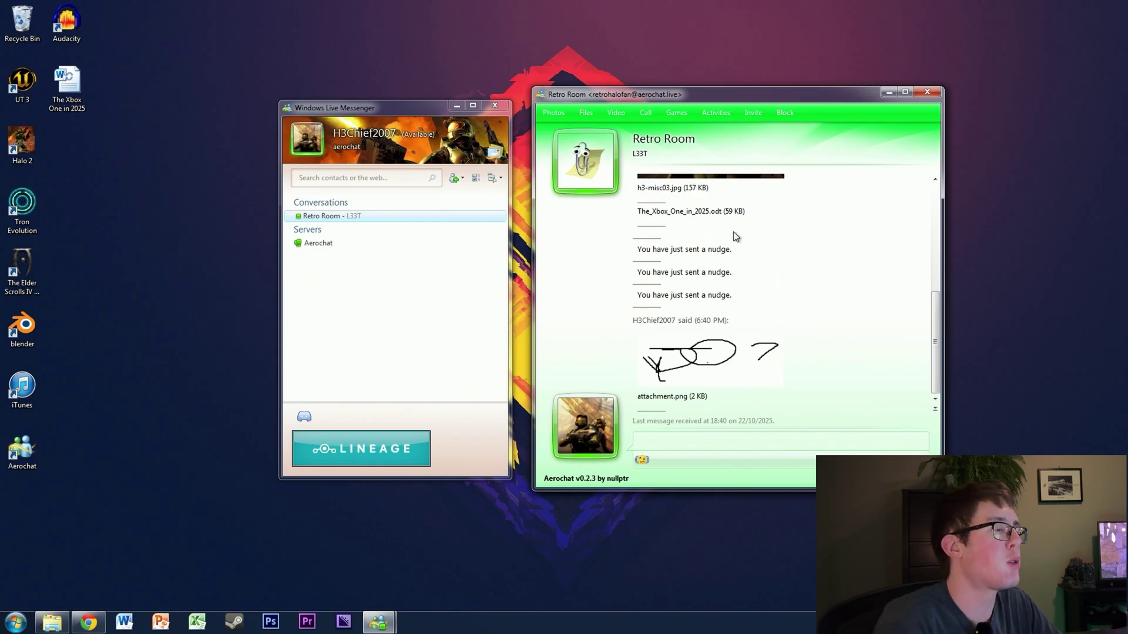
# Close the Retro Room conversation and open the Aerochat server in an enlarged window beside the contact list
pyautogui.click(925, 94)
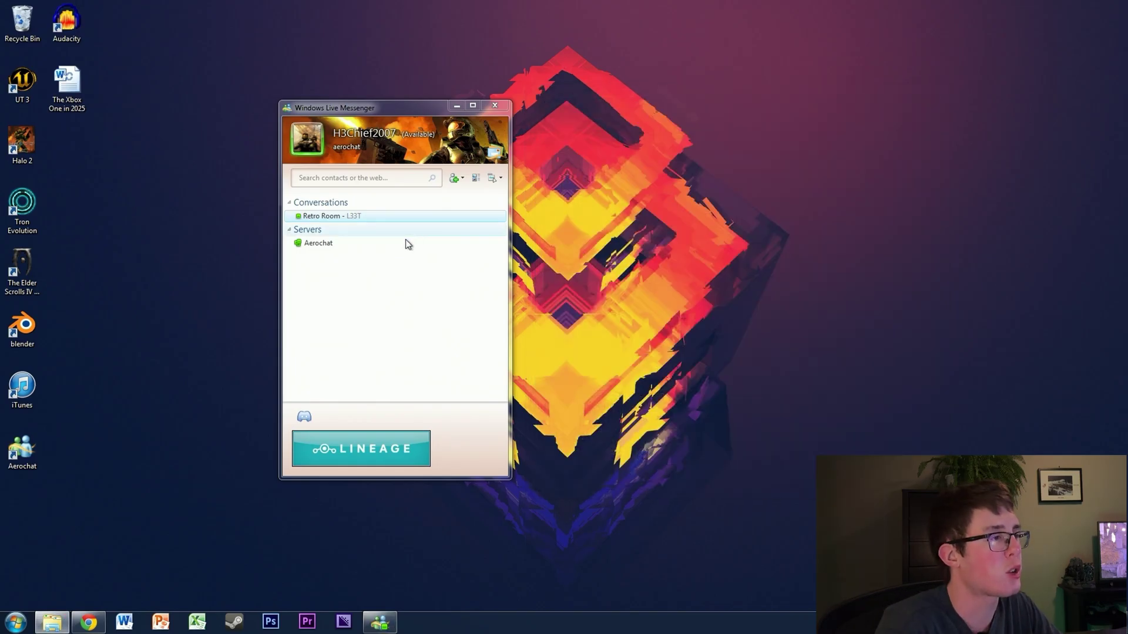
pyautogui.doubleClick(316, 242)
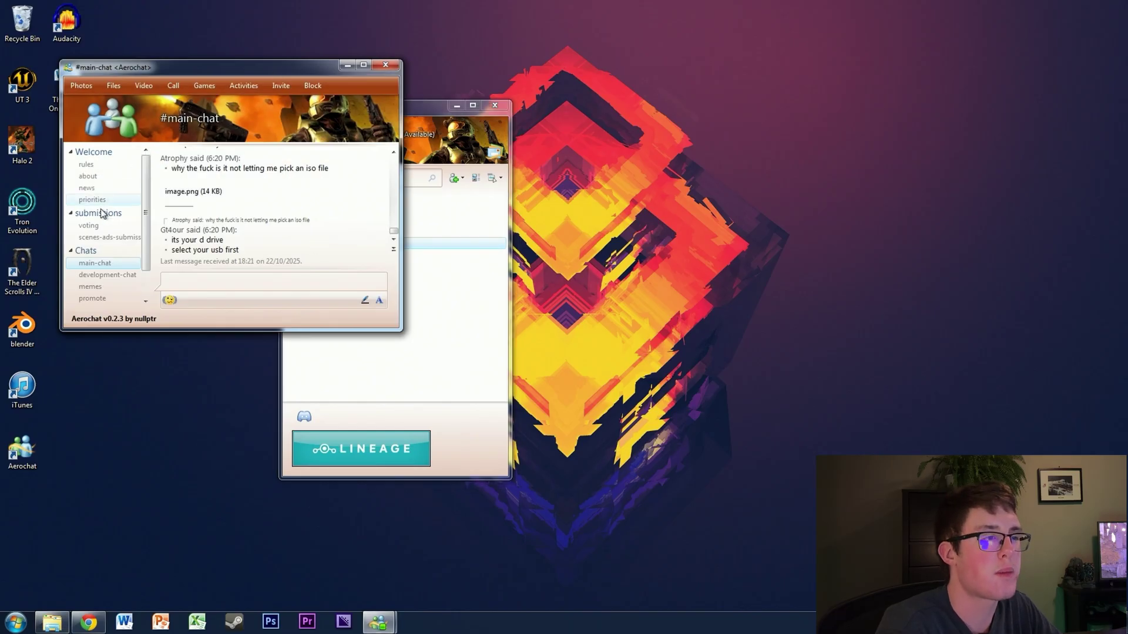
pyautogui.moveTo(251, 74); pyautogui.dragTo(728, 72)
pyautogui.moveTo(868, 326); pyautogui.dragTo(1034, 486)
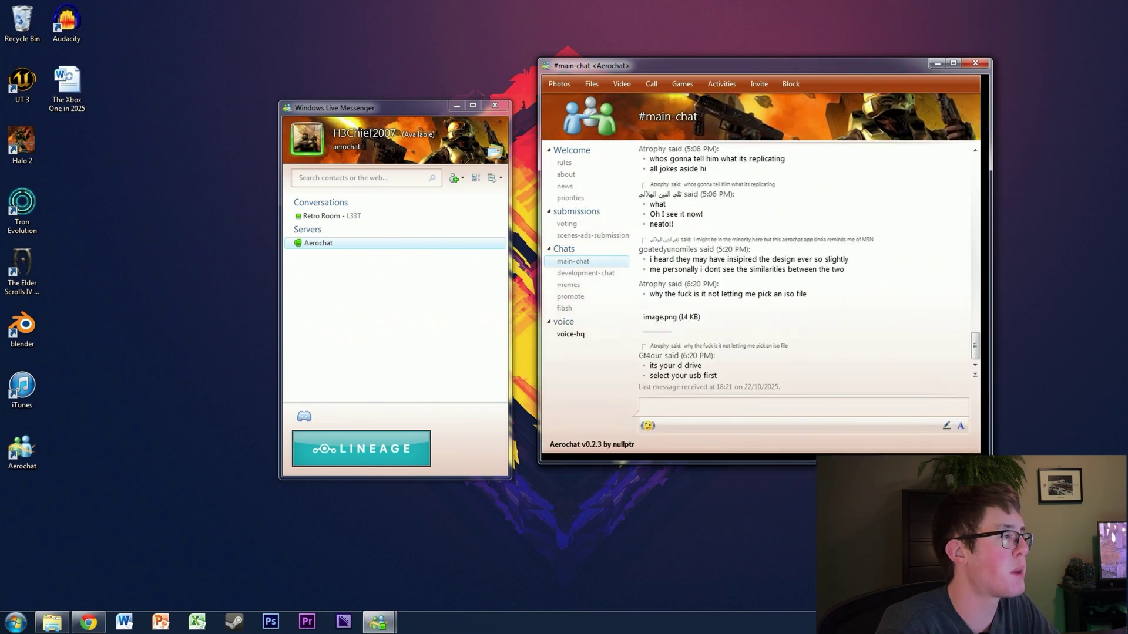
# Look through the development-chat channel's older messages, return to main-chat, and nudge the server window closer to the contact list
pyautogui.click(591, 273)
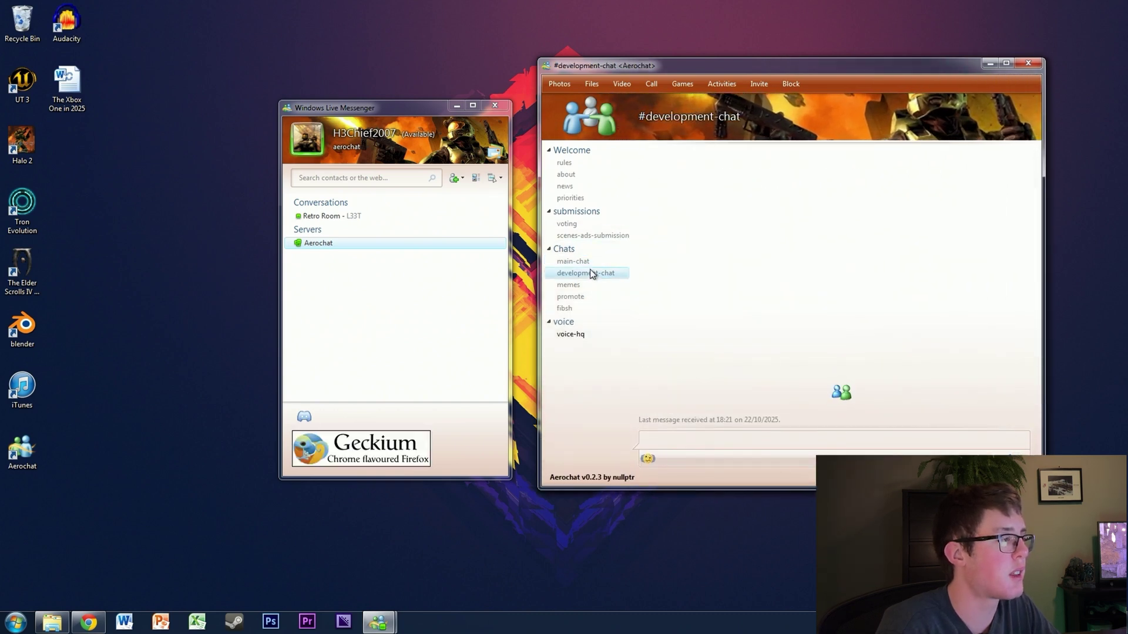
pyautogui.scroll(15, 670, 275)
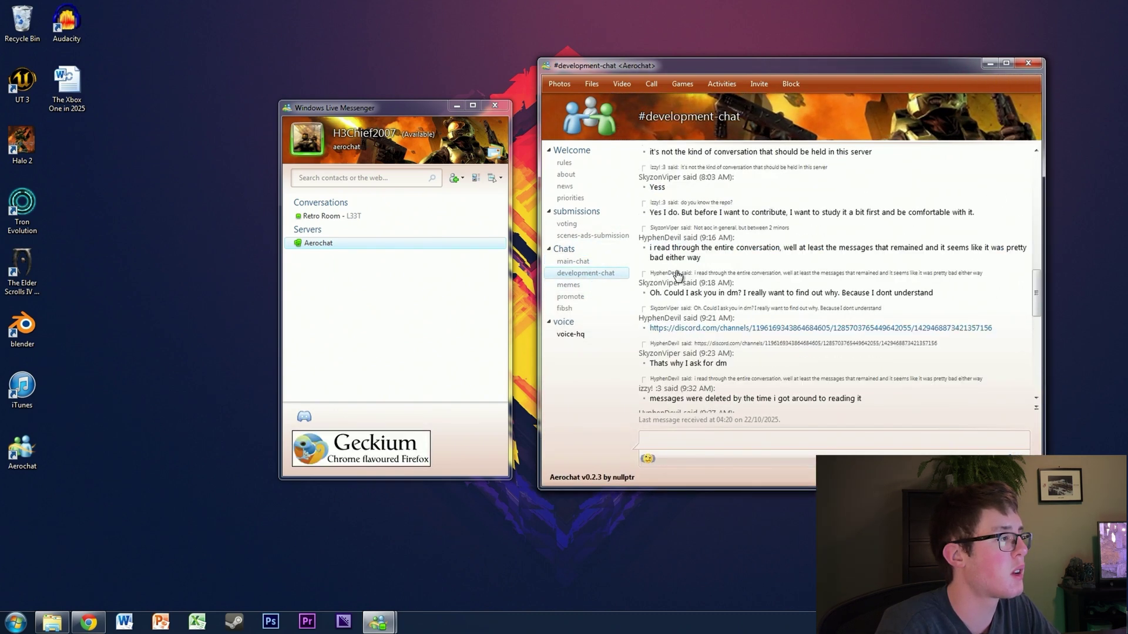
pyautogui.click(579, 262)
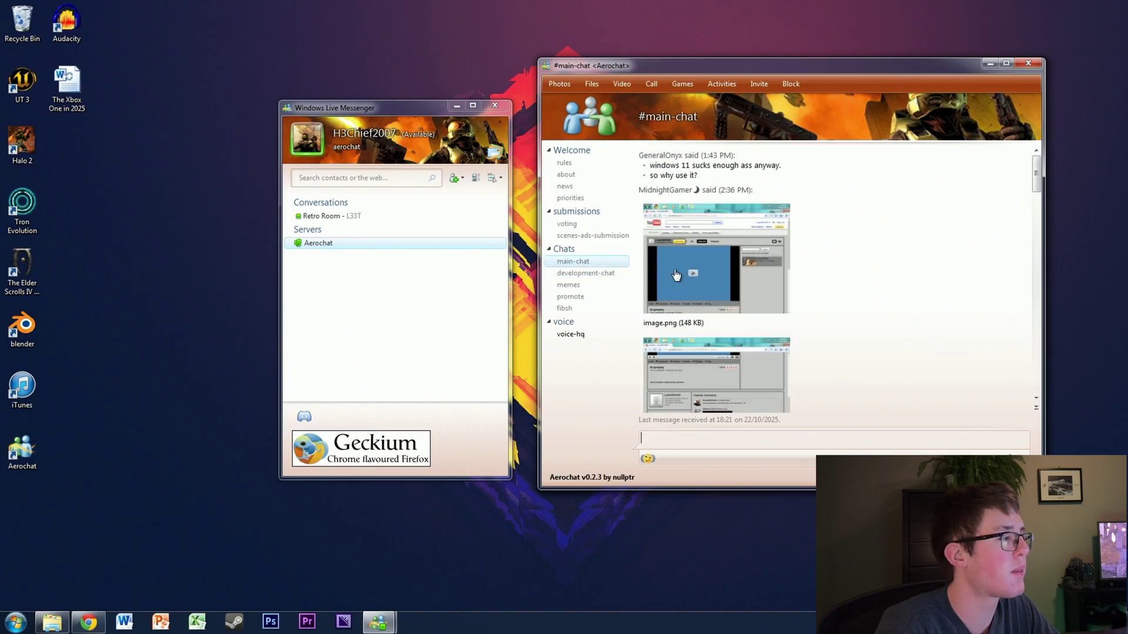
pyautogui.moveTo(718, 66); pyautogui.dragTo(701, 70)
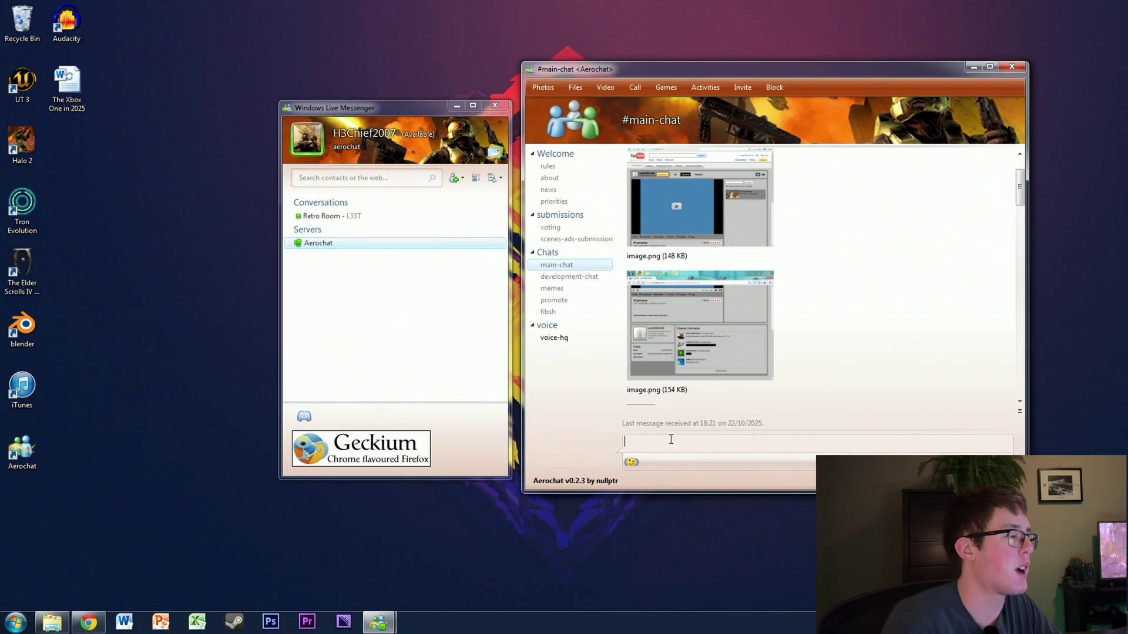
# Try out main-chat's message field with "ffdf" and "hi!", clearing each entry without sending it
pyautogui.write('ffdf')
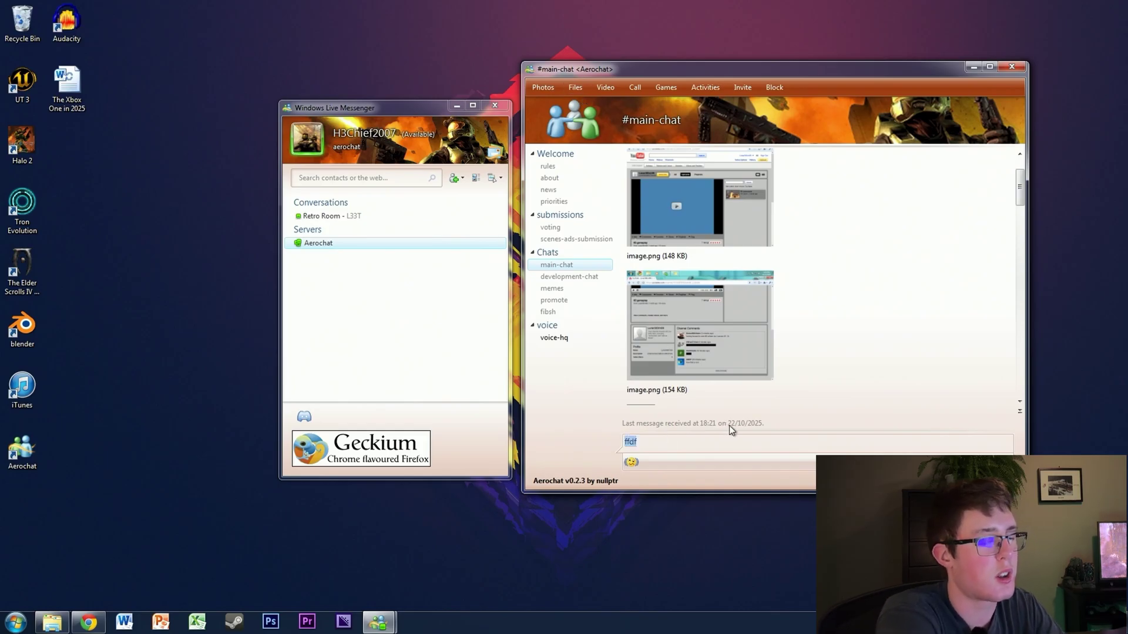
pyautogui.press('BackSpace')
pyautogui.press('BackSpace')
pyautogui.press('BackSpace')
pyautogui.press('BackSpace')
pyautogui.write('hi!')
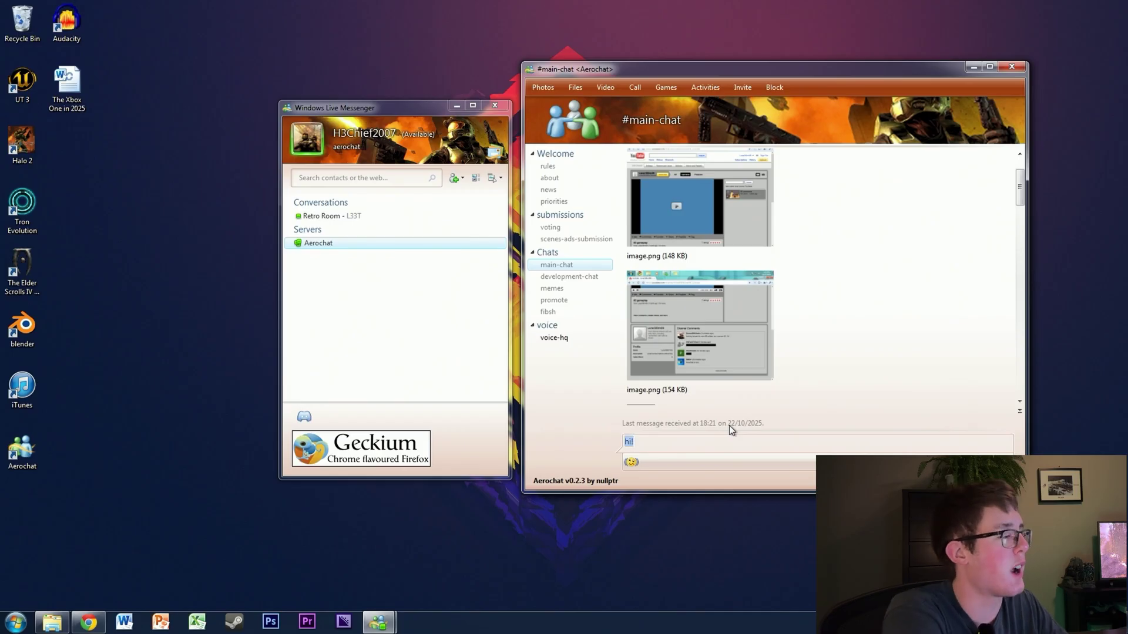
pyautogui.press('BackSpace')
pyautogui.press('BackSpace')
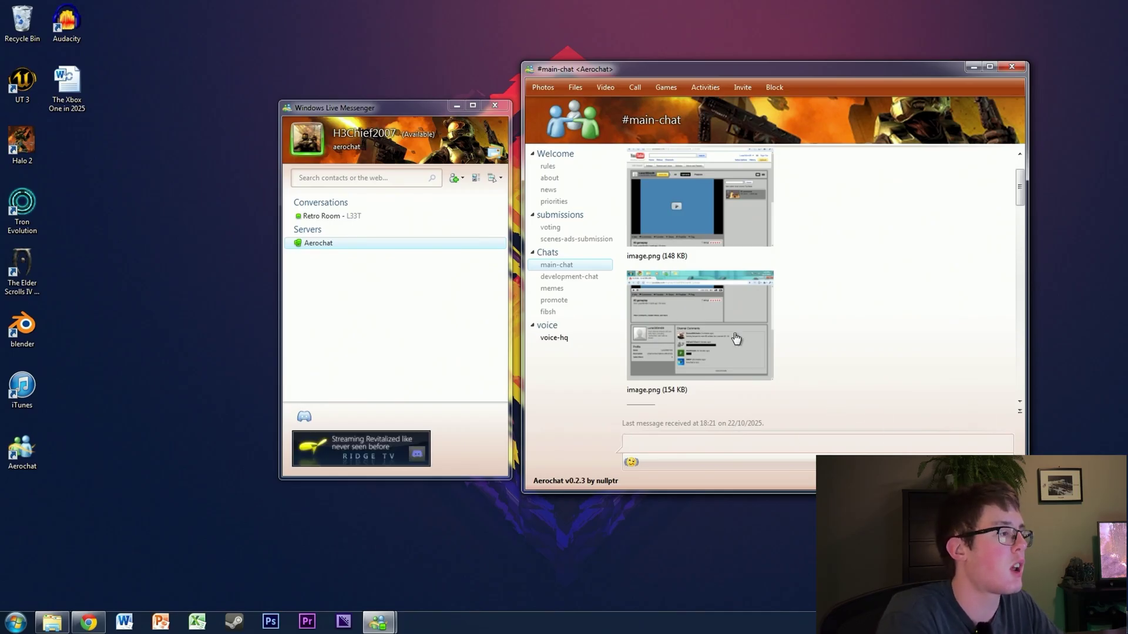
# Browse through main-chat's message history, viewing the shared screenshots and the conversations around them
pyautogui.scroll(-10, 706, 284)
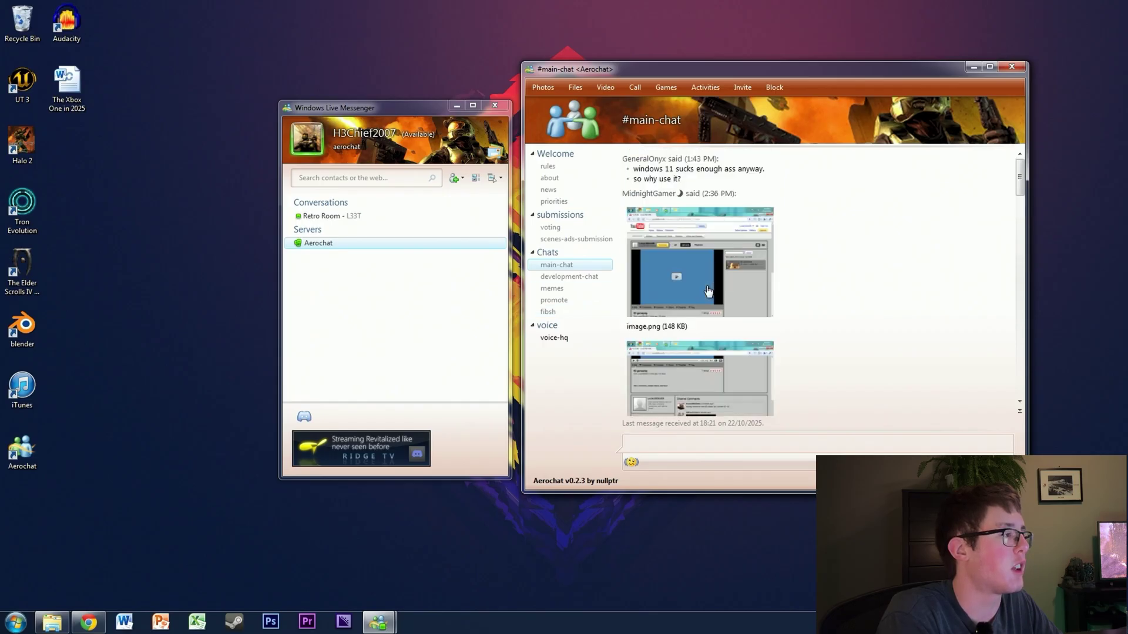
pyautogui.scroll(-10, 722, 287)
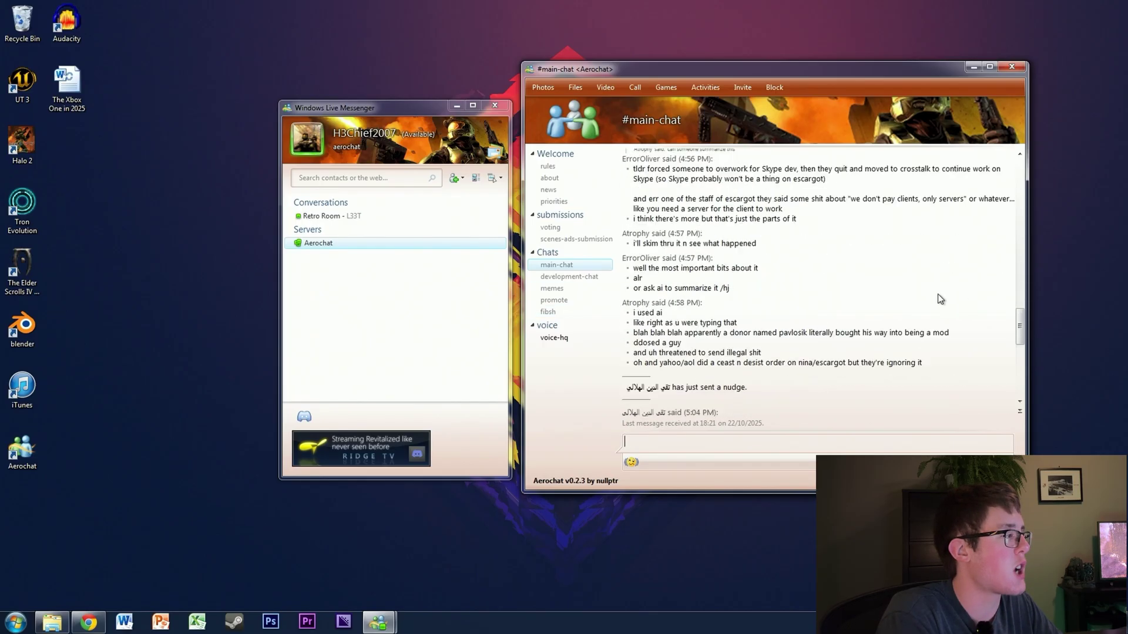
pyautogui.moveTo(1012, 324); pyautogui.dragTo(1013, 219)
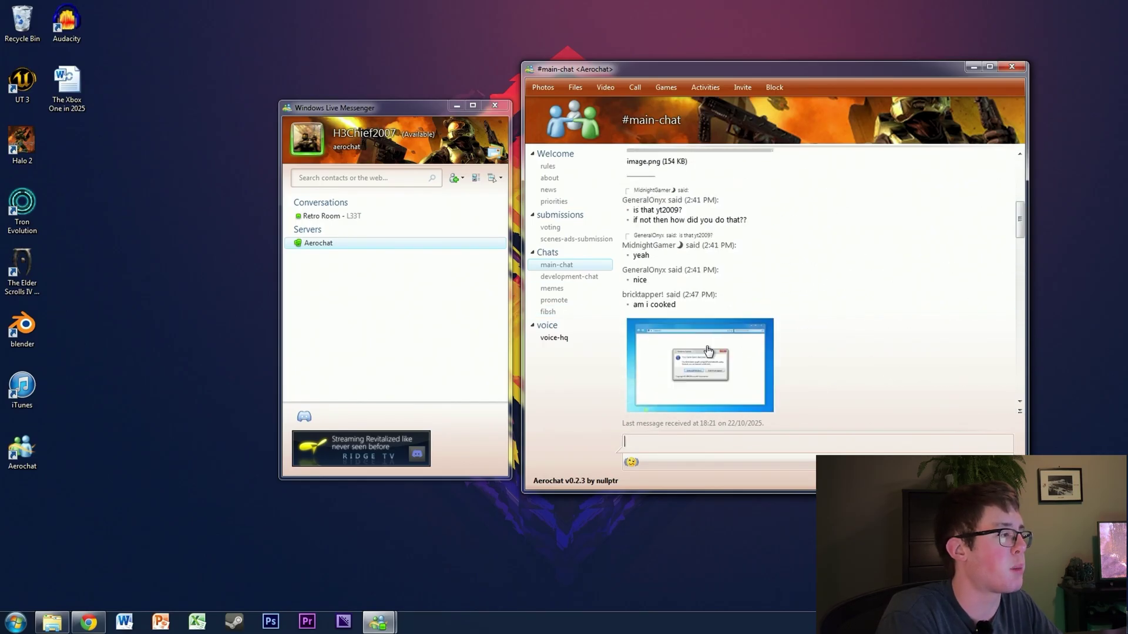
pyautogui.click(699, 364)
pyautogui.click(933, 175)
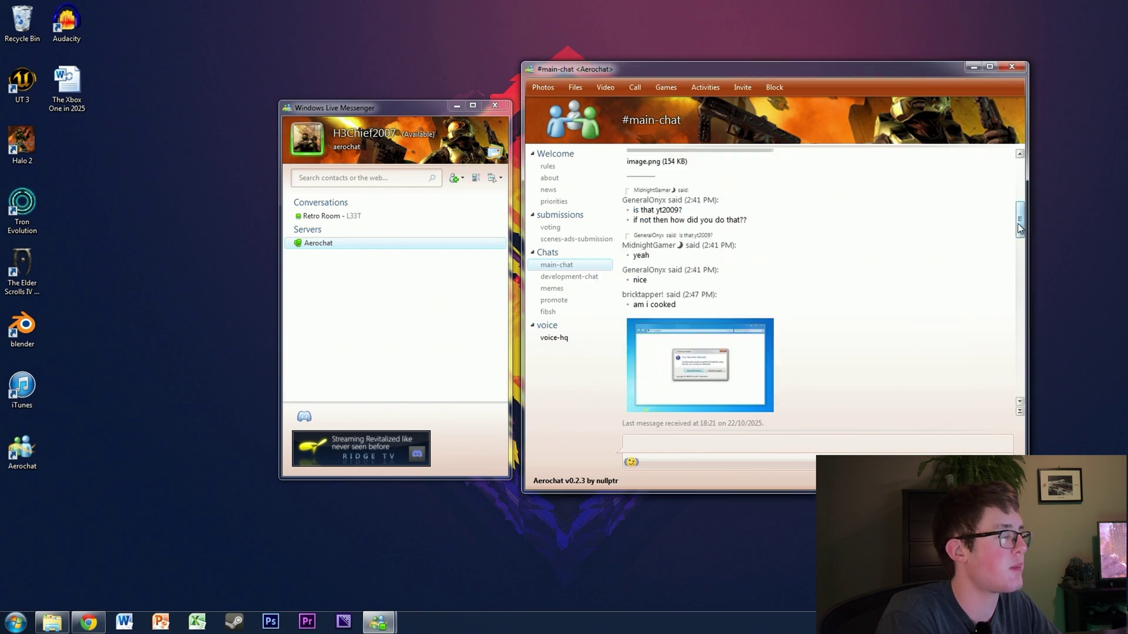
pyautogui.moveTo(1019, 220); pyautogui.dragTo(1014, 176)
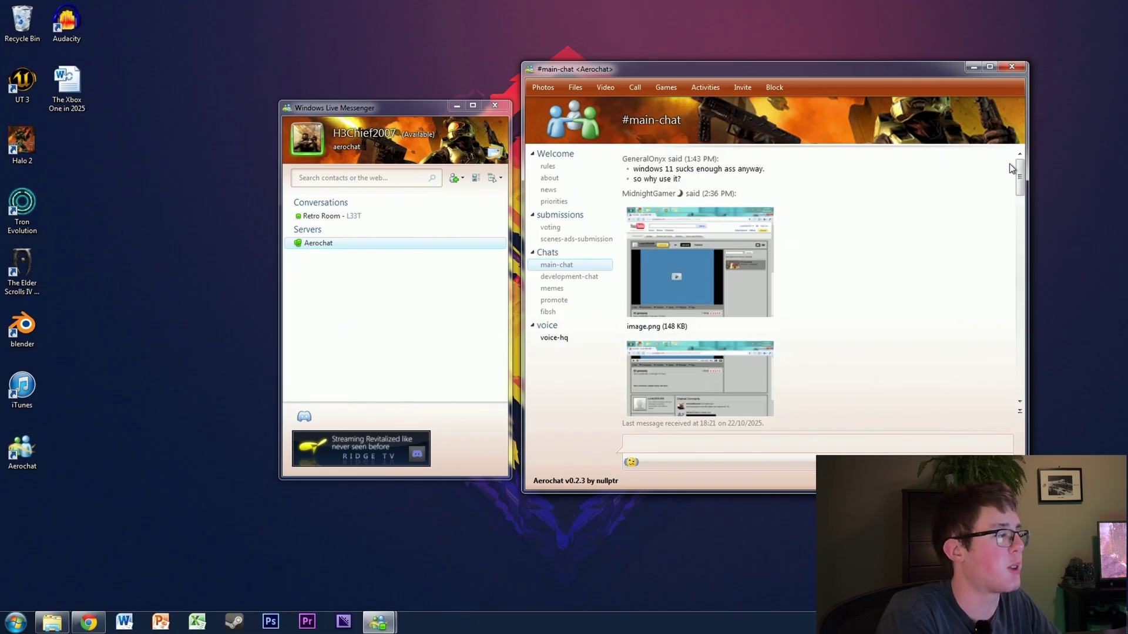
# Handwrite "Hi!" in main-chat's message area and send it to the channel
pyautogui.click(710, 443)
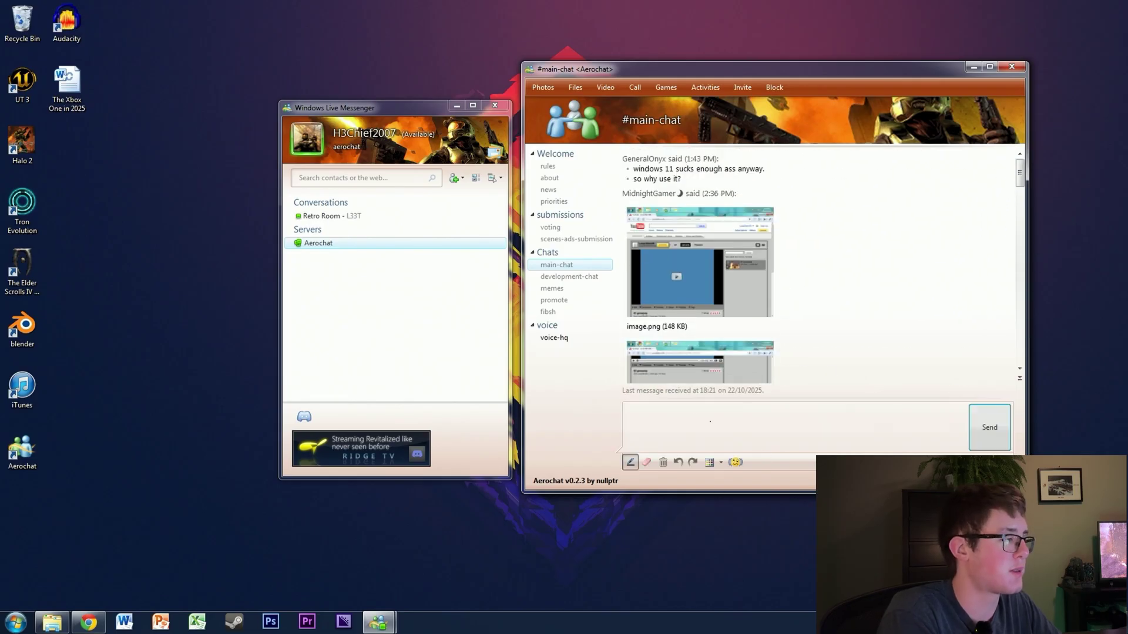
pyautogui.moveTo(685, 433); pyautogui.dragTo(727, 435)
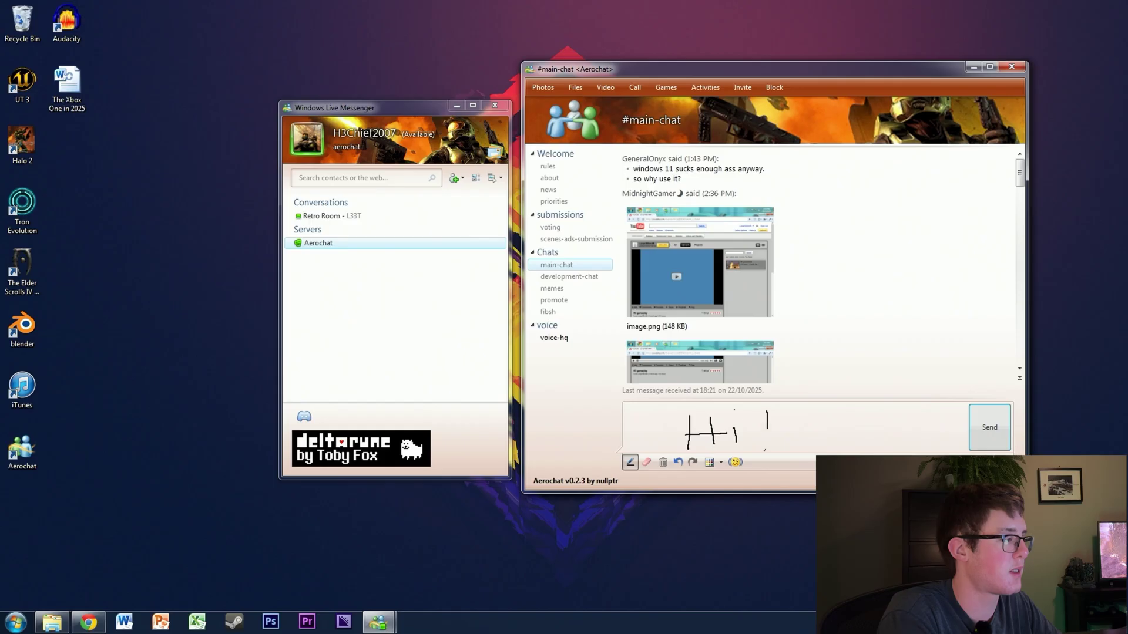
pyautogui.click(989, 427)
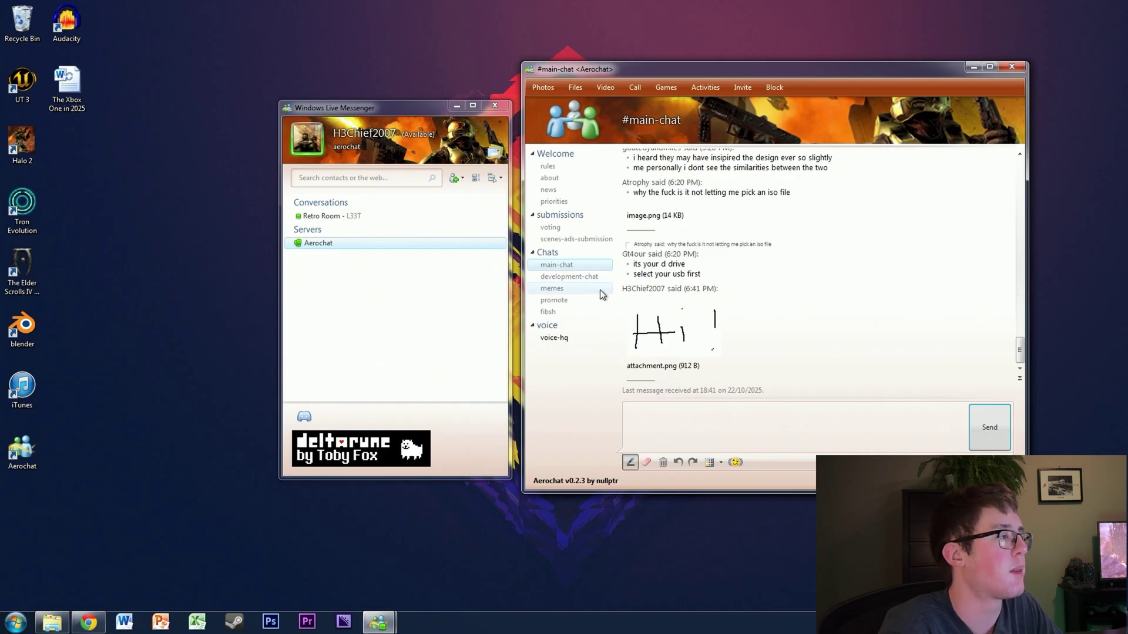
pyautogui.click(570, 339)
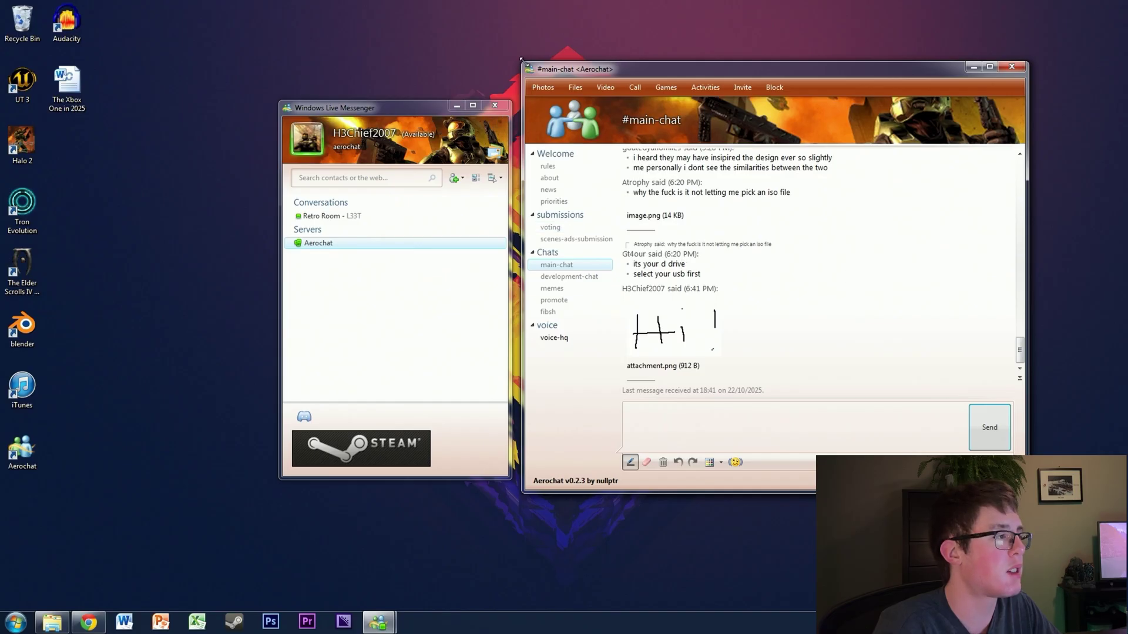
# Shorten and then close the Aerochat server window, and reposition the contact list on the desktop
pyautogui.moveTo(520, 60); pyautogui.dragTo(520, 99)
pyautogui.moveTo(625, 109)
pyautogui.mouseDown()
pyautogui.moveTo(604, 98)
pyautogui.moveTo(625, 99)
pyautogui.mouseUp()
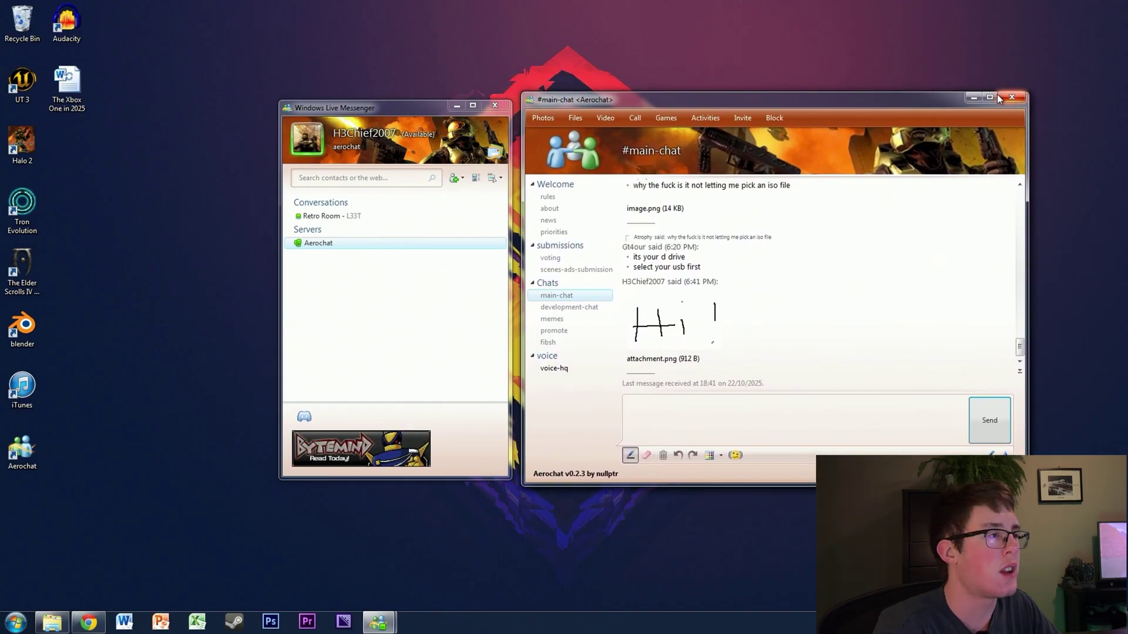
pyautogui.click(1011, 97)
pyautogui.moveTo(349, 109); pyautogui.dragTo(327, 121)
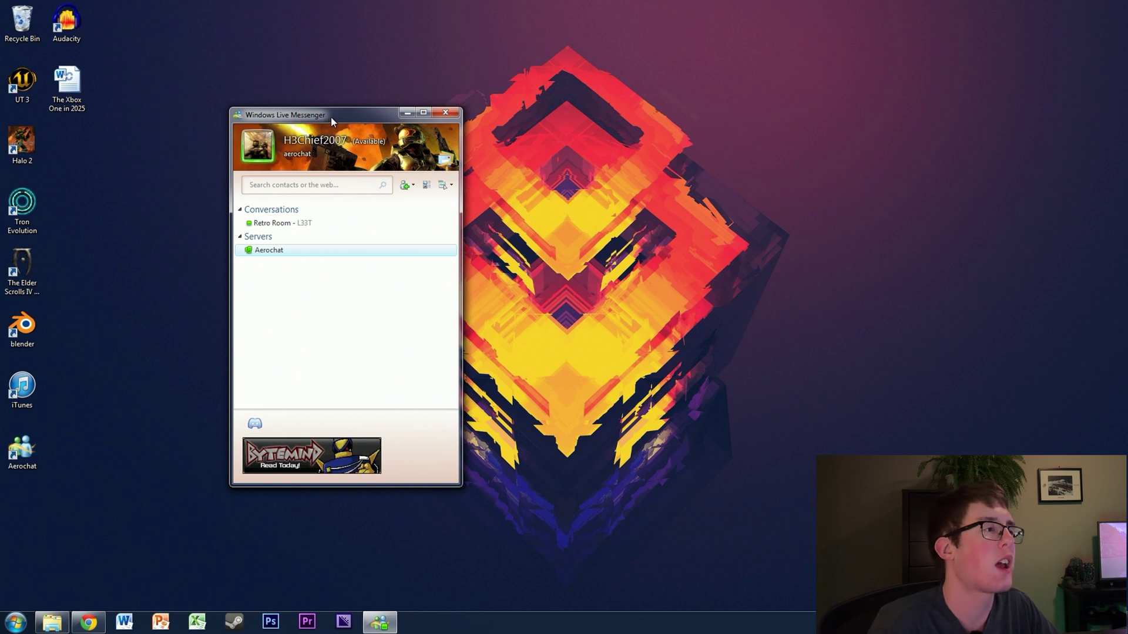
pyautogui.moveTo(332, 121)
pyautogui.mouseDown()
pyautogui.moveTo(357, 105)
pyautogui.moveTo(328, 126)
pyautogui.mouseUp()
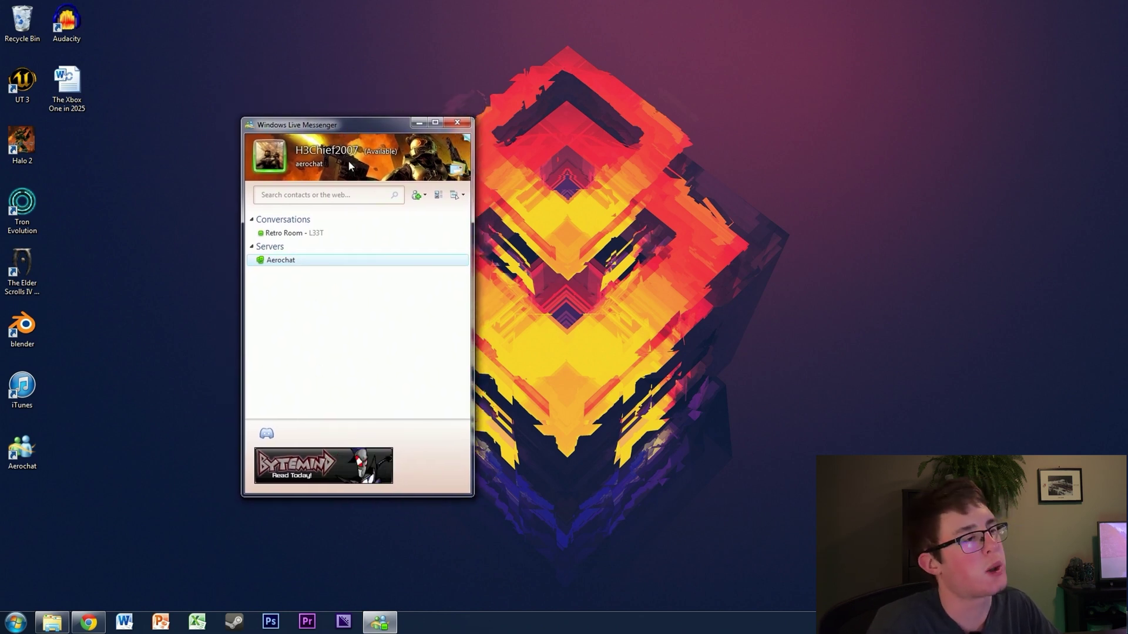
# Open the sites behind the Bytemind and Linux Mint banner ads and inspect the Linux Mint page's web address
pyautogui.click(344, 476)
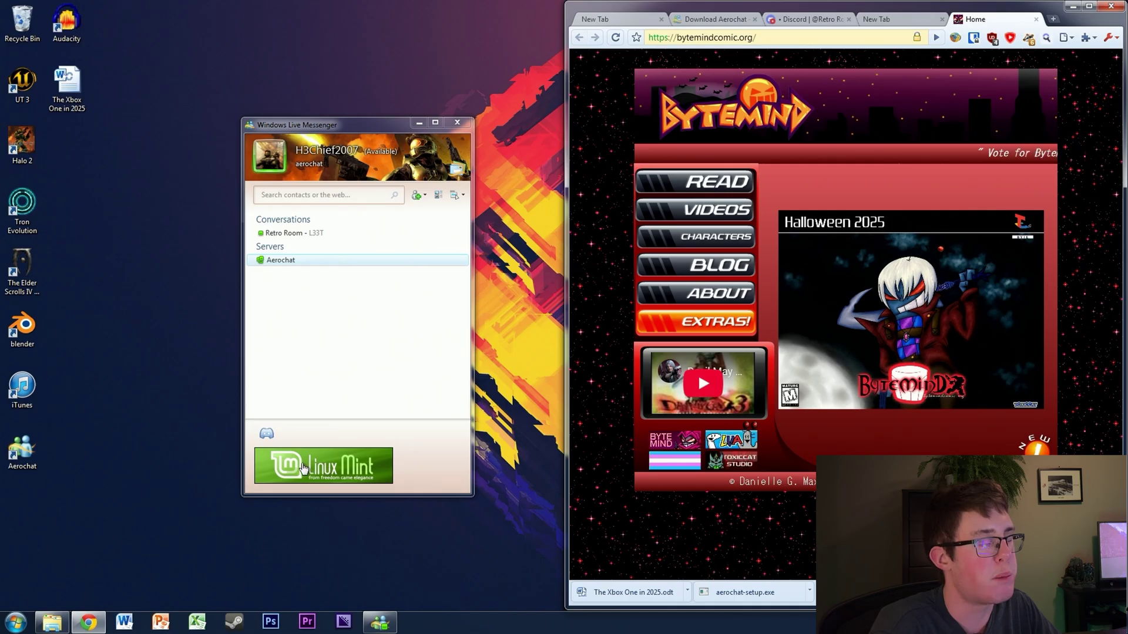
pyautogui.click(303, 468)
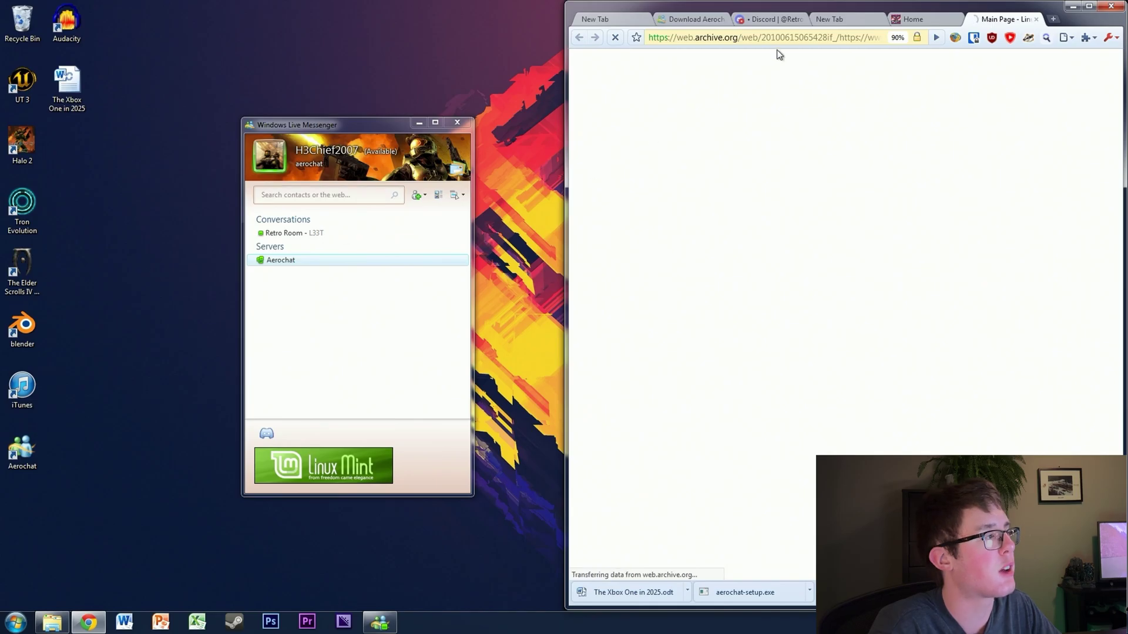
pyautogui.moveTo(772, 38); pyautogui.dragTo(777, 37)
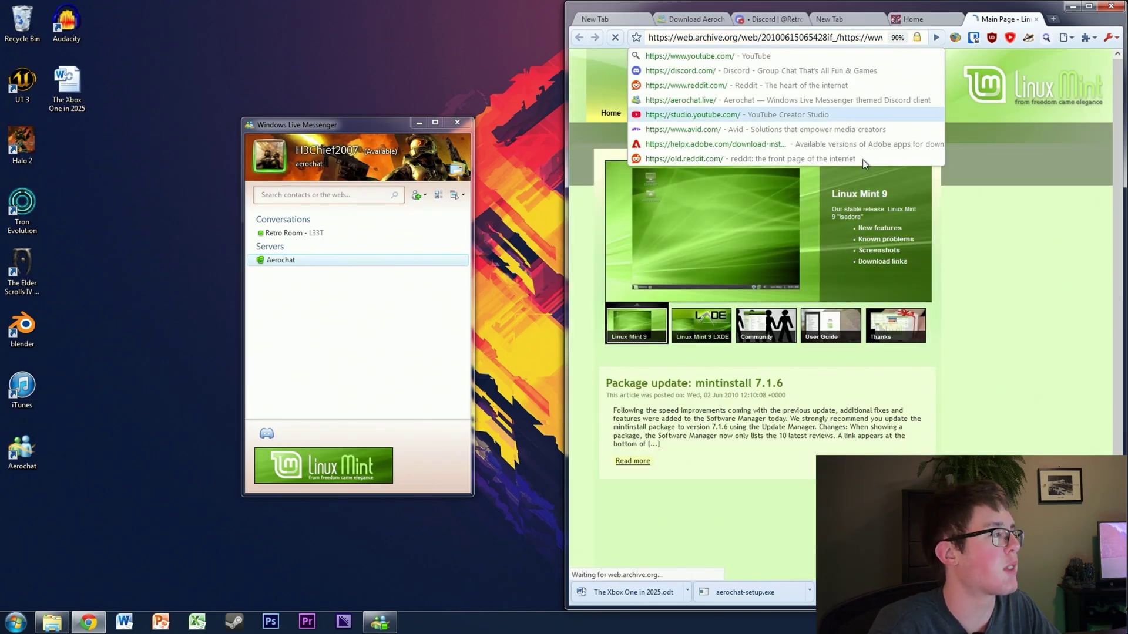
pyautogui.click(973, 385)
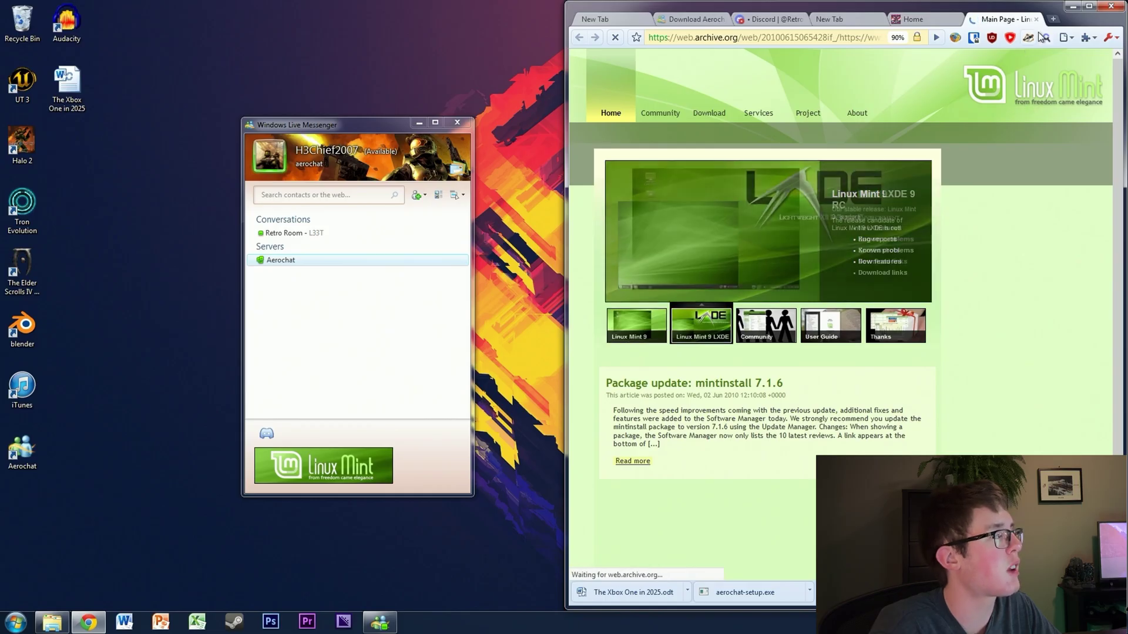
# Return to the Bytemind page, close both ad pages, and minimize the browser
pyautogui.click(921, 19)
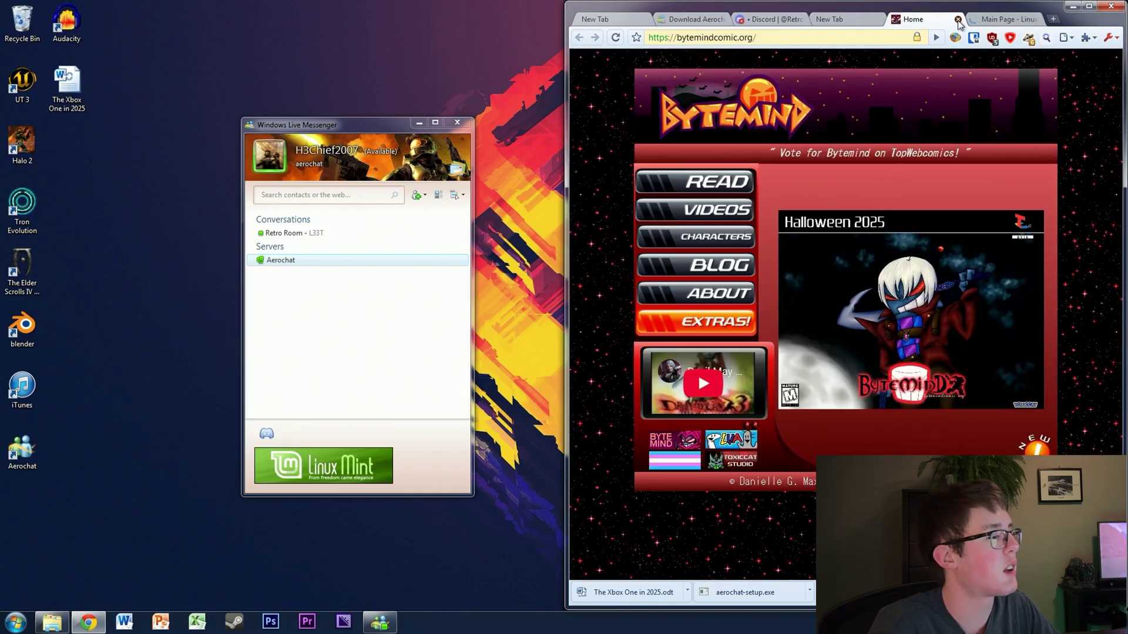
pyautogui.click(977, 20)
pyautogui.hotkey('ctrl', 'w')
pyautogui.hotkey('ctrl', 'w')
pyautogui.click(1071, 5)
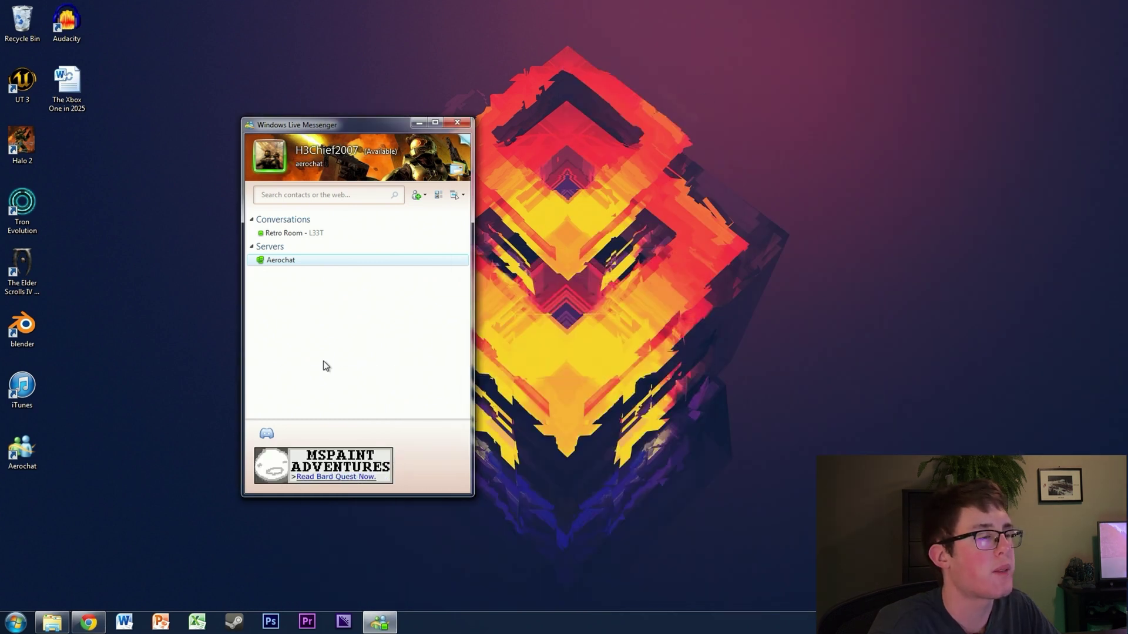
# Open the MSPaint Adventures banner ad's site, close its page, minimize the browser, and reposition the contact list
pyautogui.moveTo(375, 142); pyautogui.dragTo(380, 134)
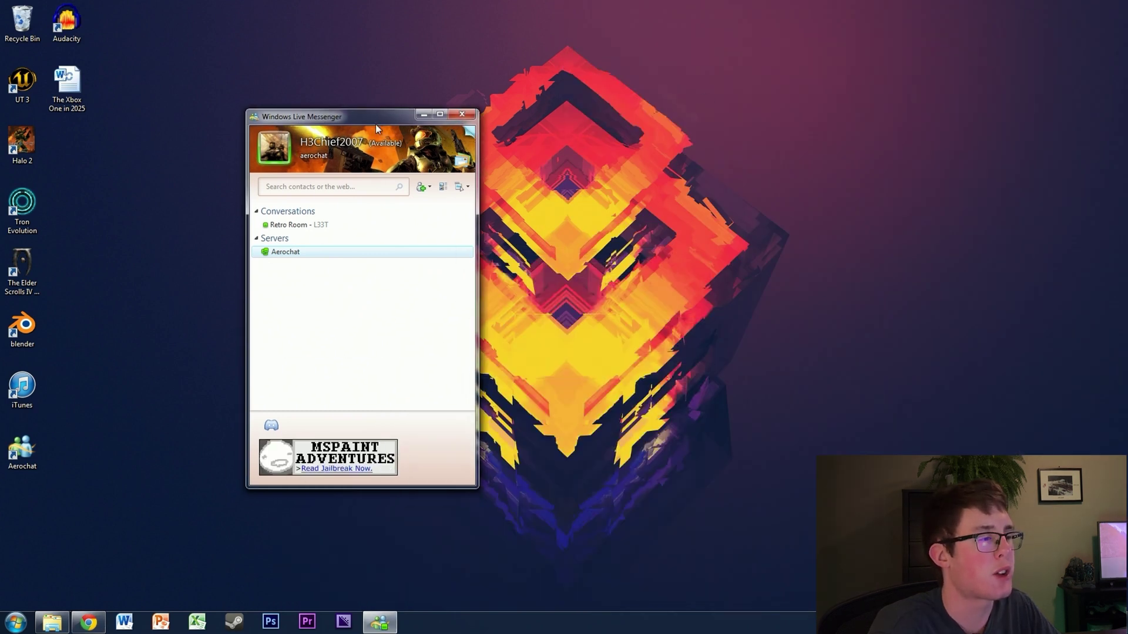
pyautogui.click(340, 464)
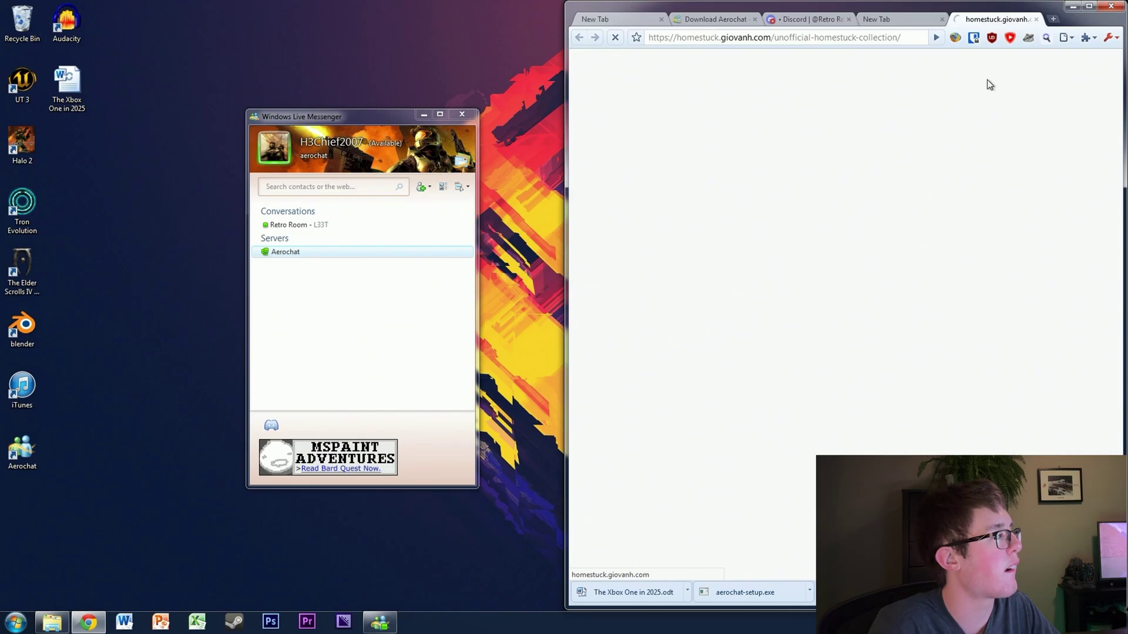
pyautogui.click(1037, 19)
pyautogui.click(1073, 6)
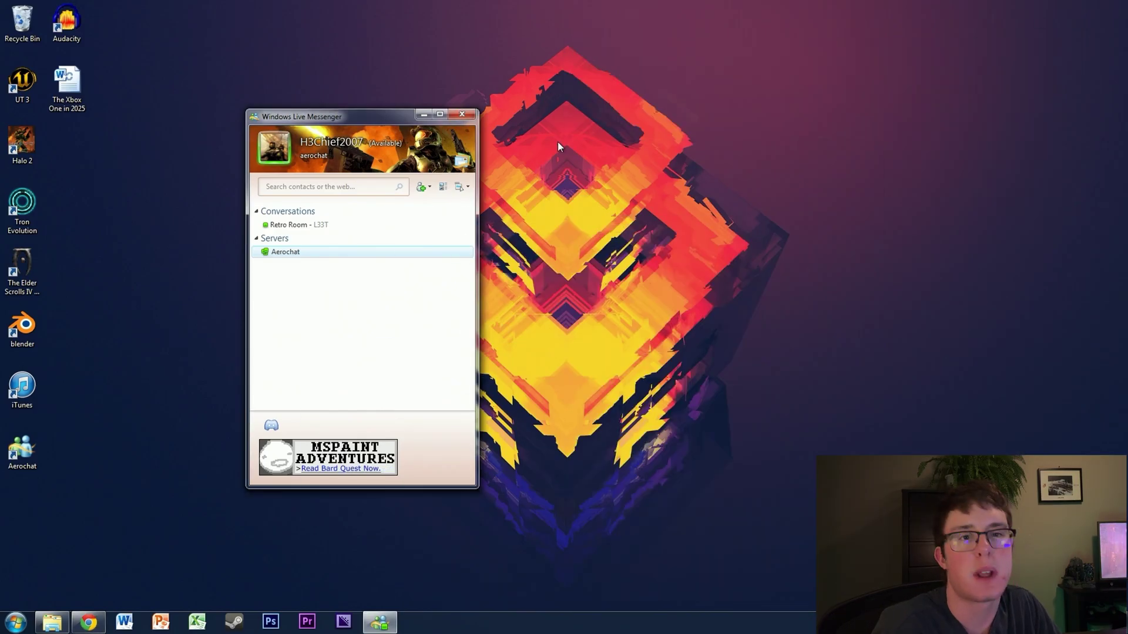
pyautogui.moveTo(371, 116); pyautogui.dragTo(408, 105)
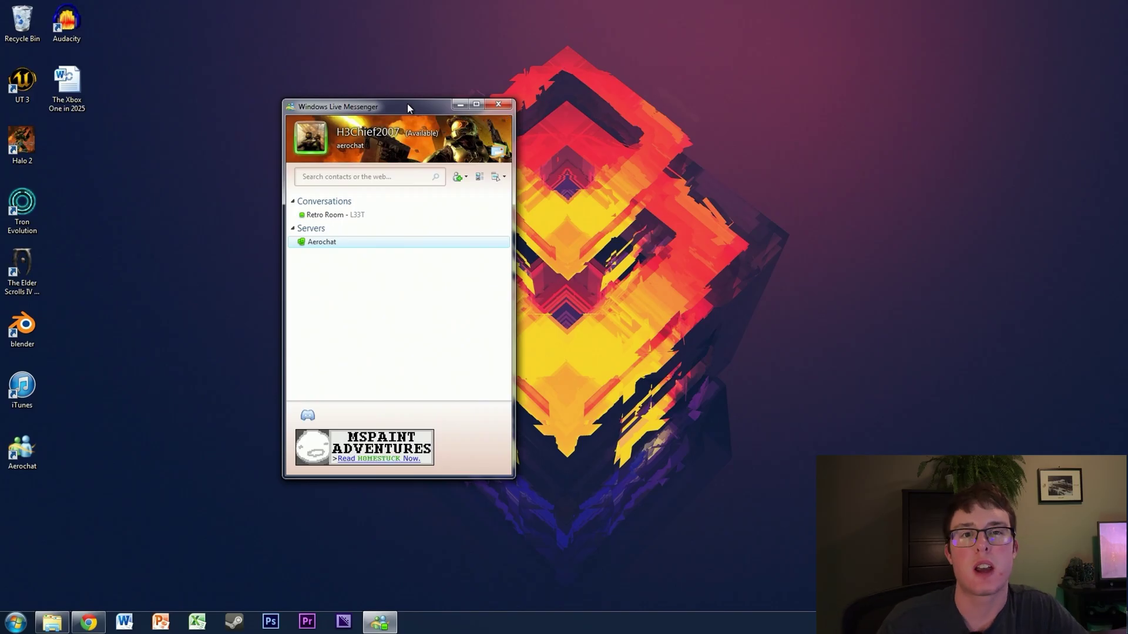